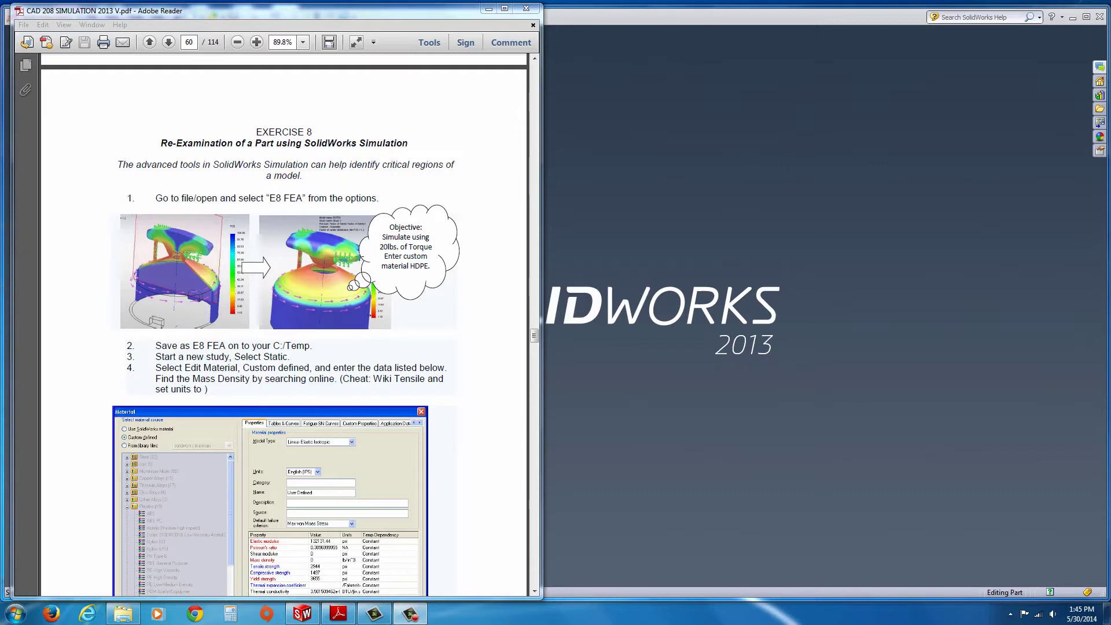
left_click(591, 20)
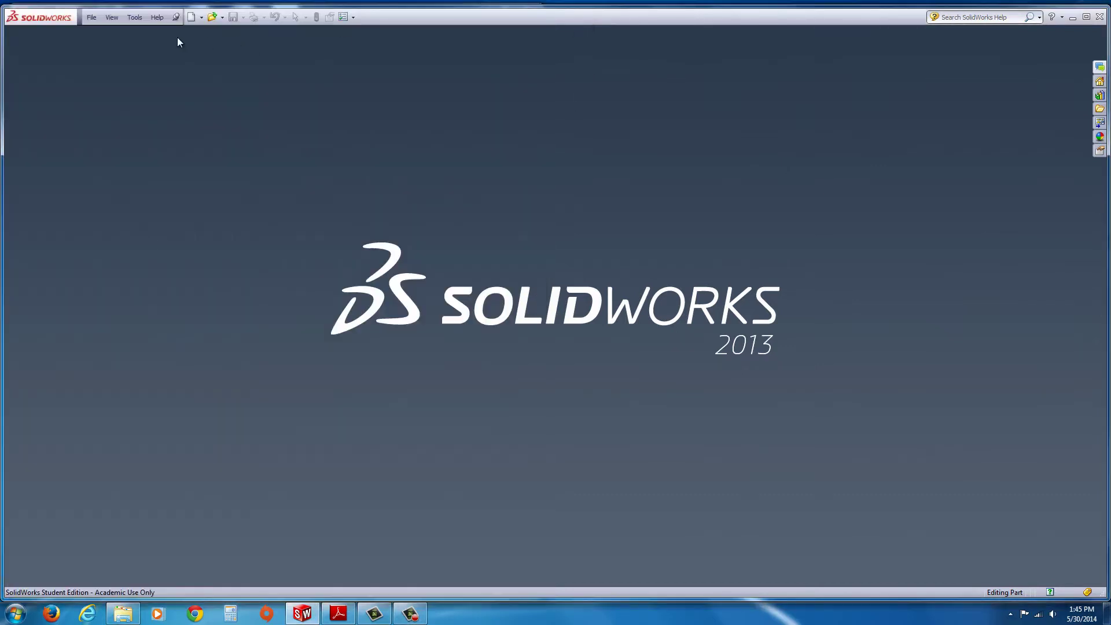
left_click(91, 16)
left_click(106, 44)
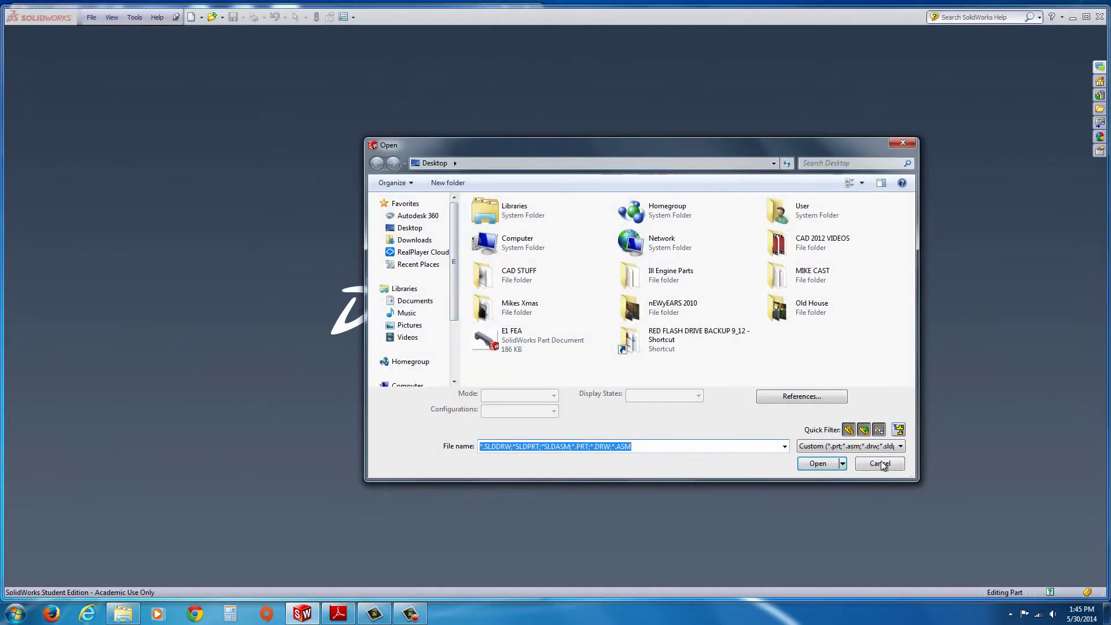
left_click(280, 612)
- Switch to File Explorer and open the E8 FEA part from the E8 FEA folder in CAD 208 SIMULATION
left_click(123, 613)
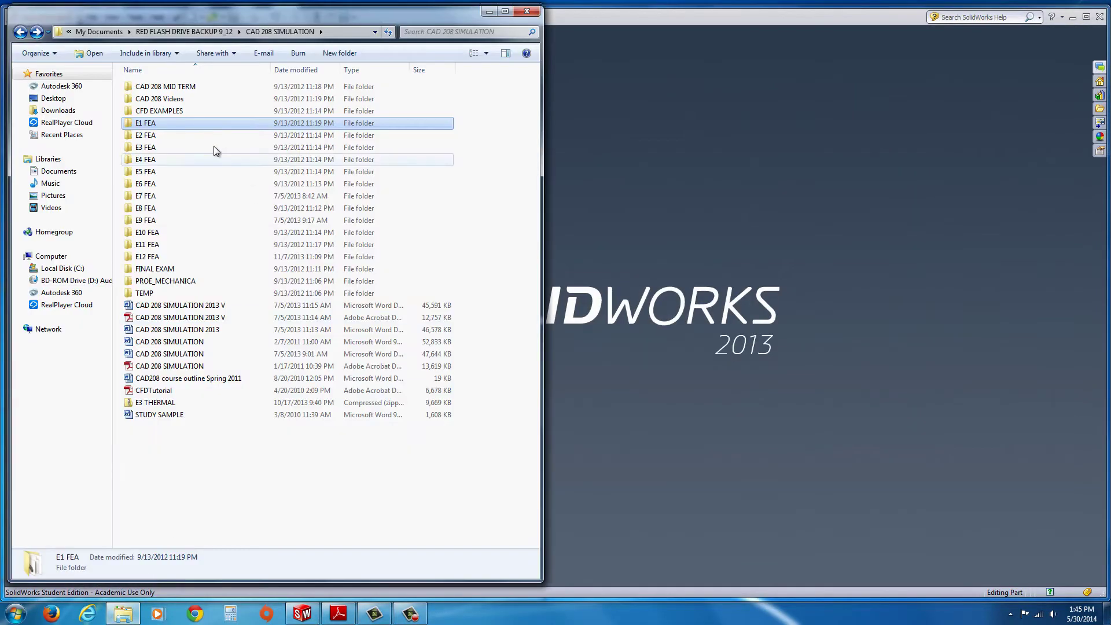
double_click(149, 208)
double_click(144, 100)
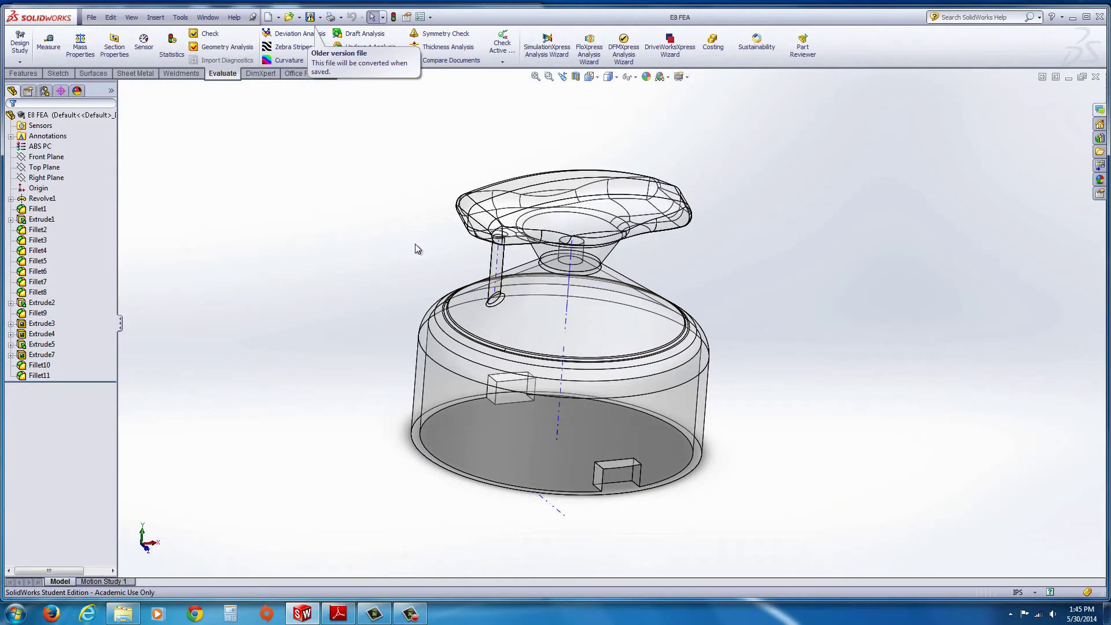
middle_click_drag(382, 231, 364, 112)
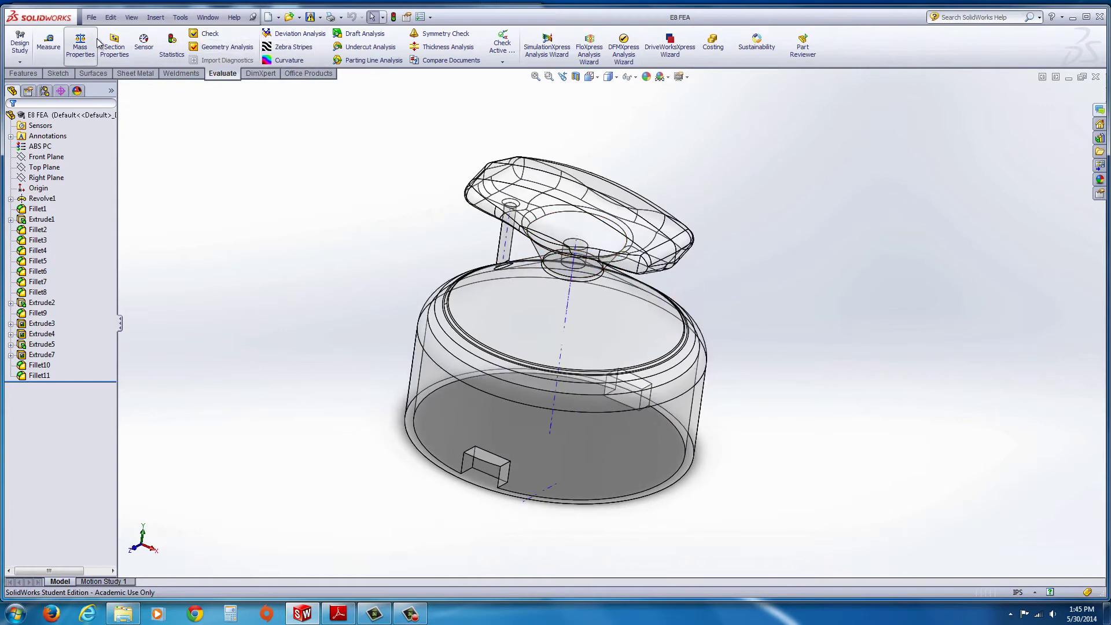
- Save the part as E8 FEA in its folder, replacing the existing file and converting it to the current version
left_click(91, 17)
left_click(122, 114)
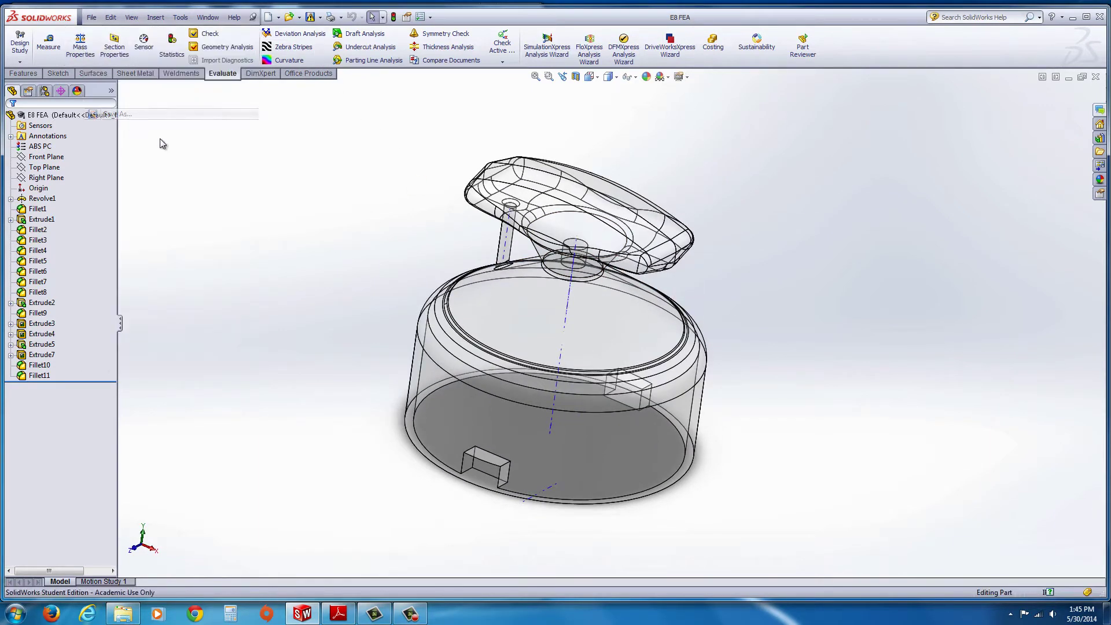
left_click(823, 461)
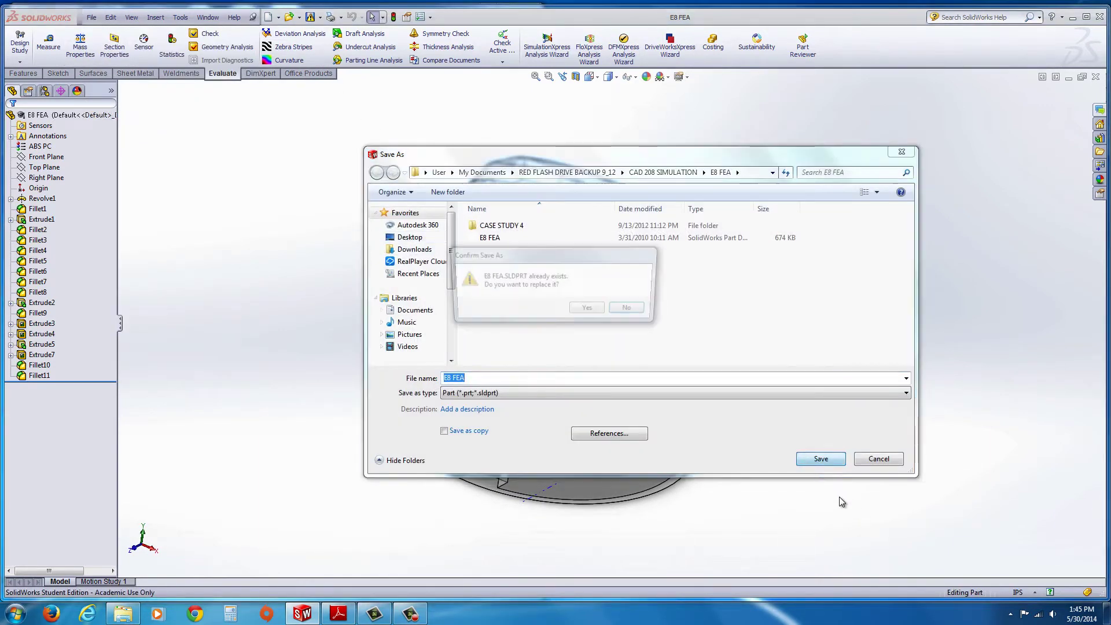
left_click(596, 313)
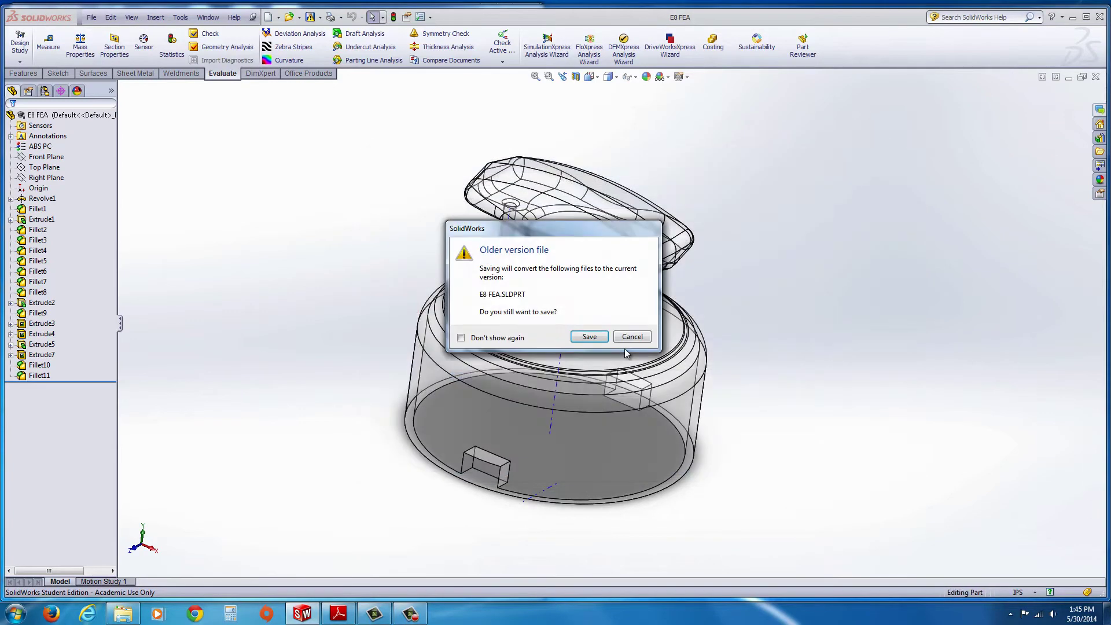
left_click(594, 337)
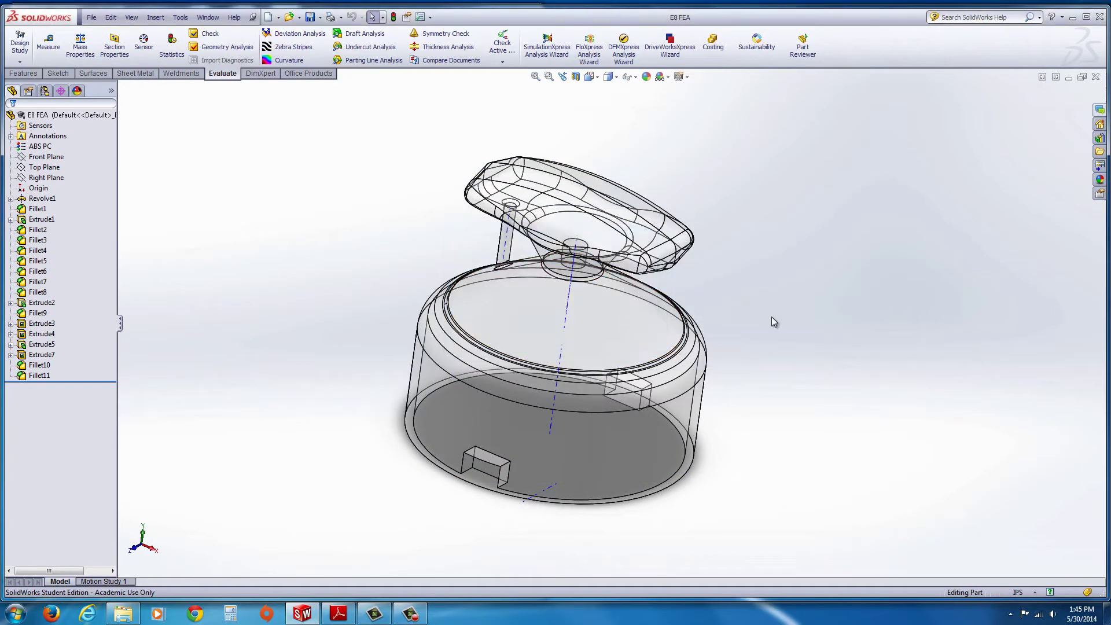
- Activate the SolidWorks Simulation add-in, accept its license agreement and show the Simulation commands
middle_click_drag(726, 336, 747, 324)
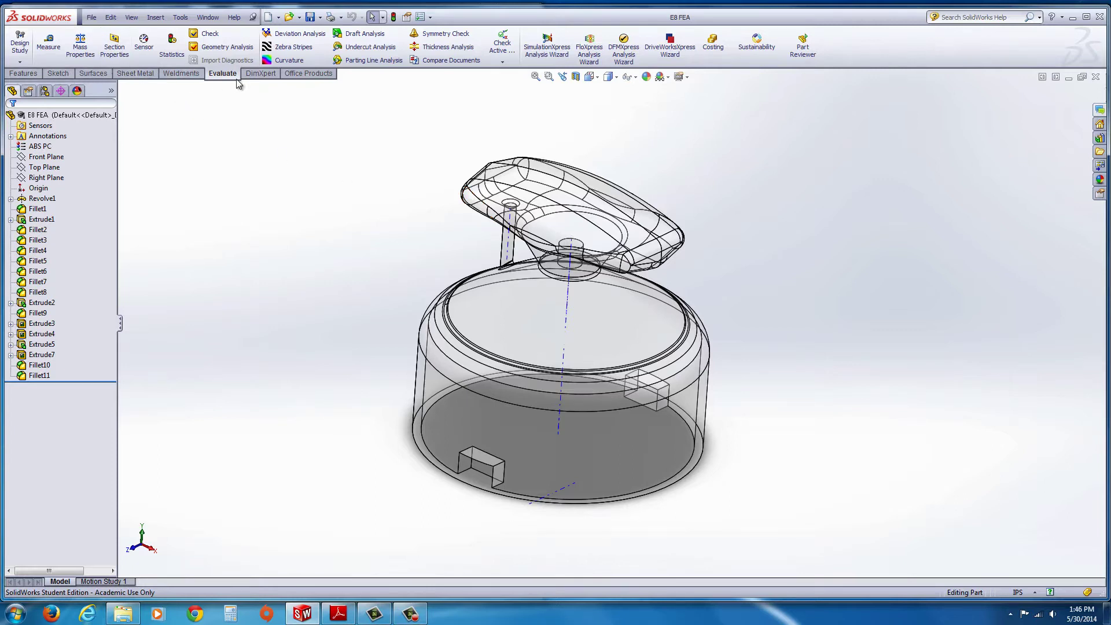
left_click(305, 74)
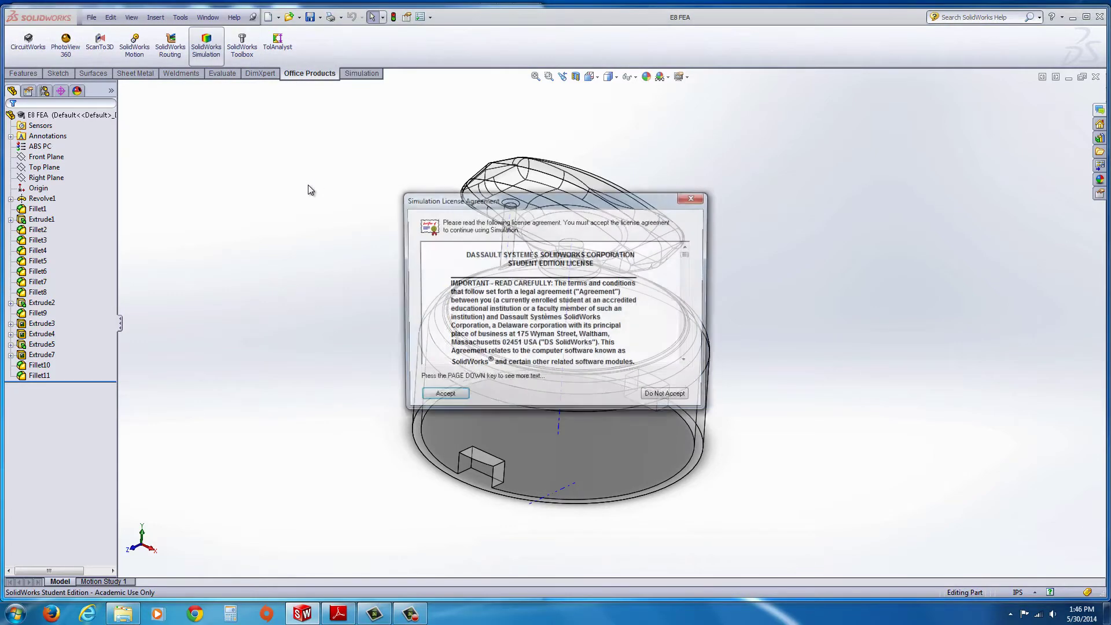
left_click(454, 396)
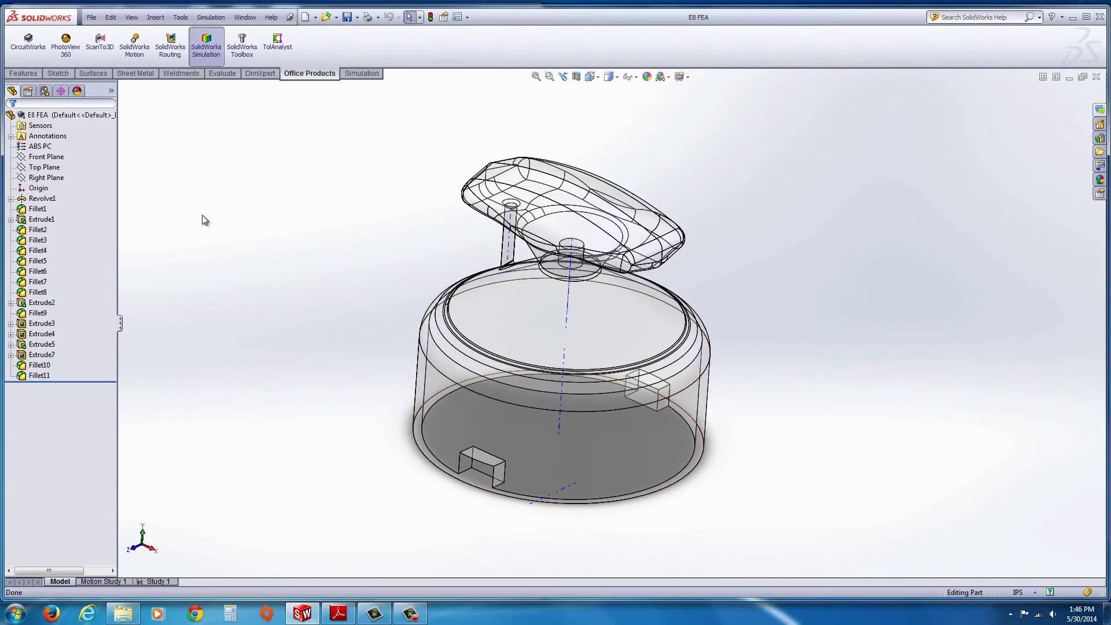
left_click(360, 75)
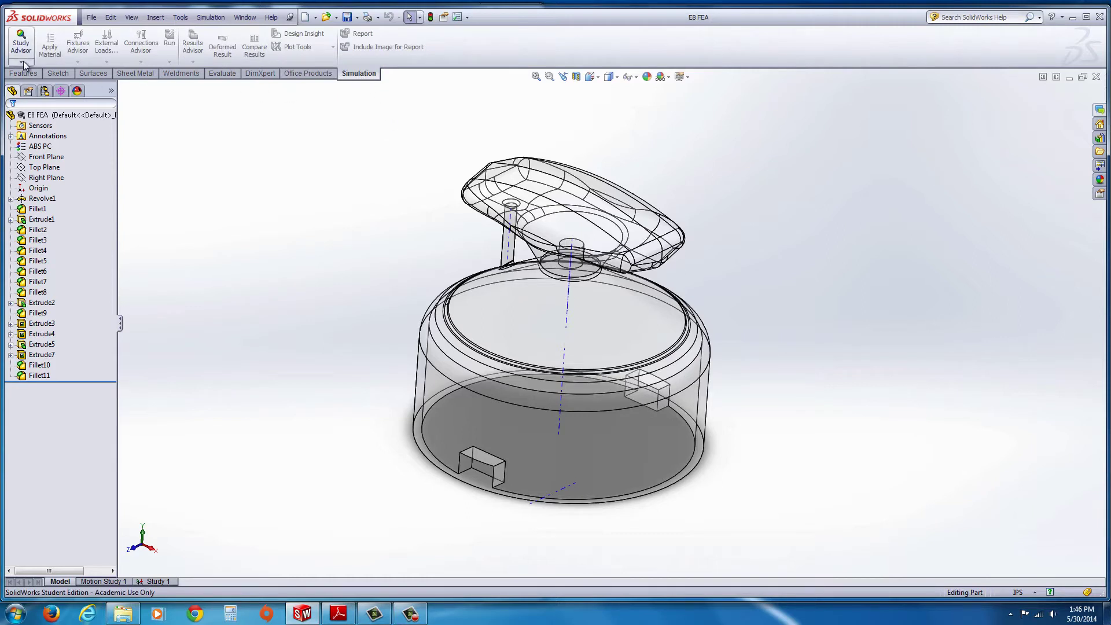
- Change the part's material to Acrylic (Medium-high impact) from the plastics library
left_click(38, 146)
right_click(35, 154)
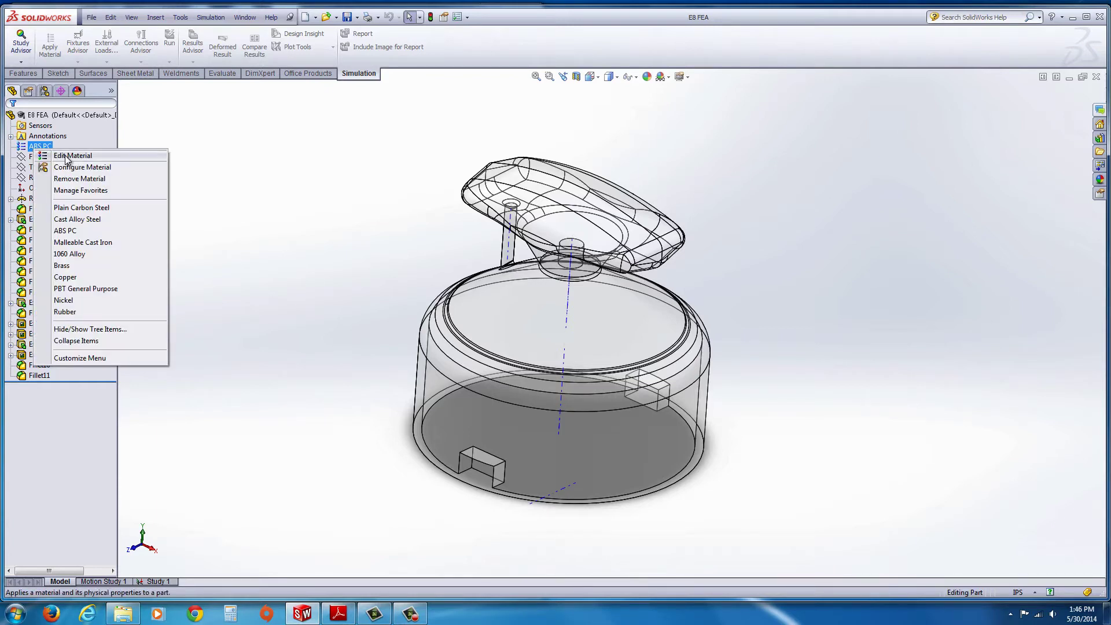
left_click(67, 157)
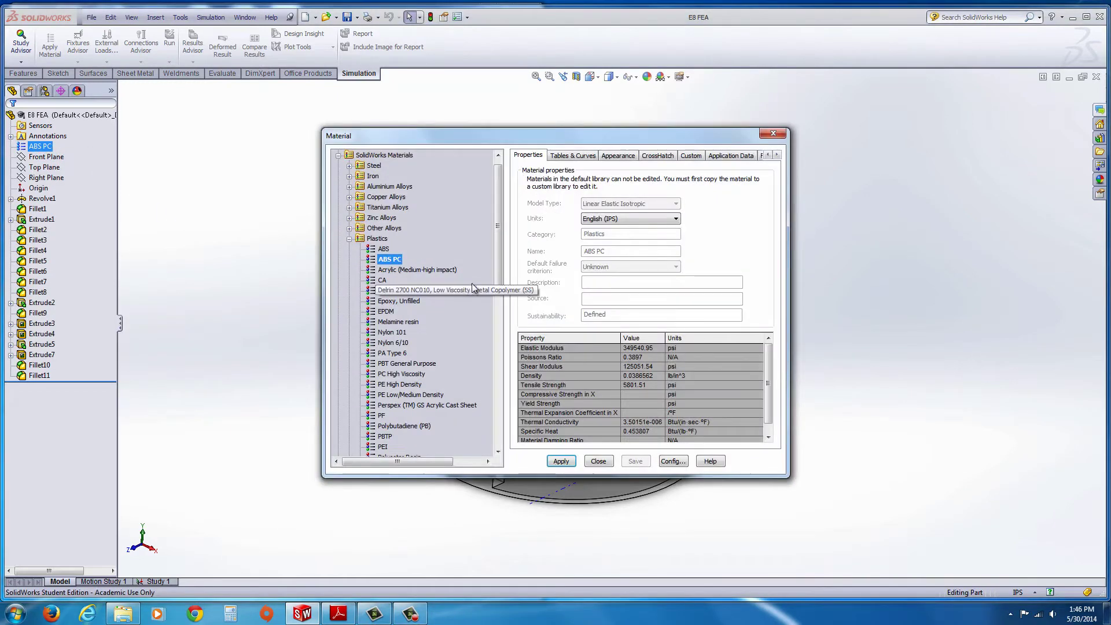
left_click(391, 270)
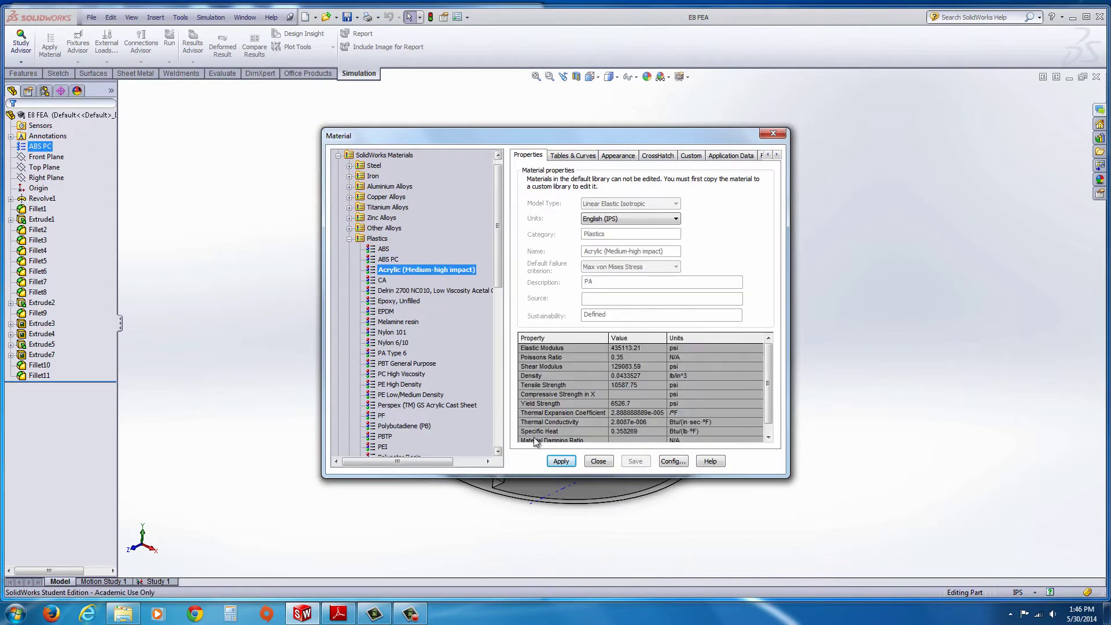
left_click(561, 461)
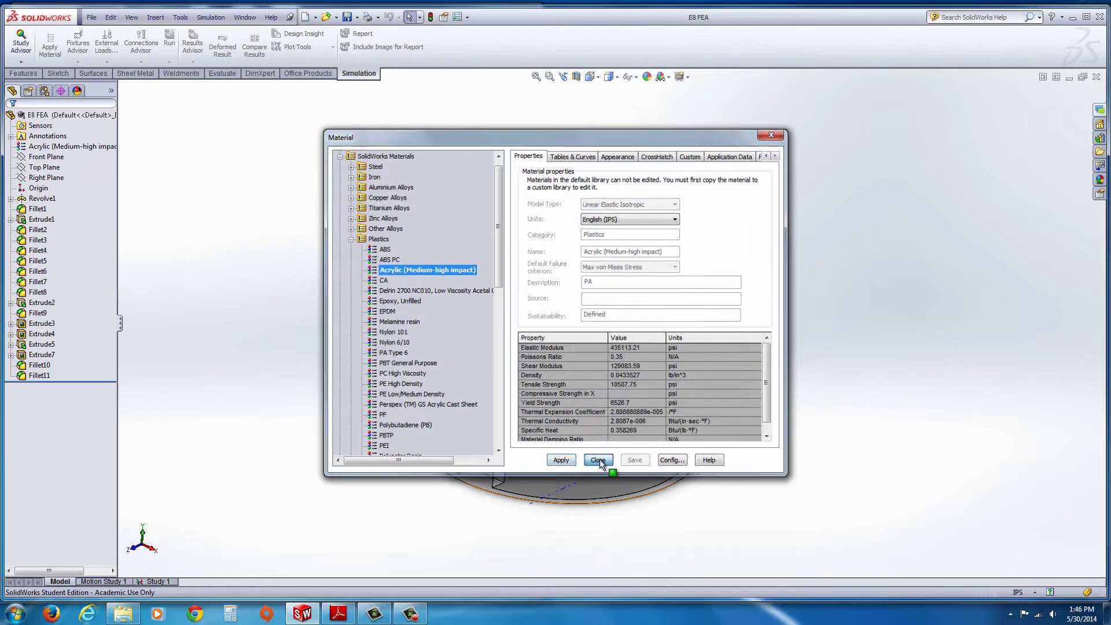
left_click(592, 461)
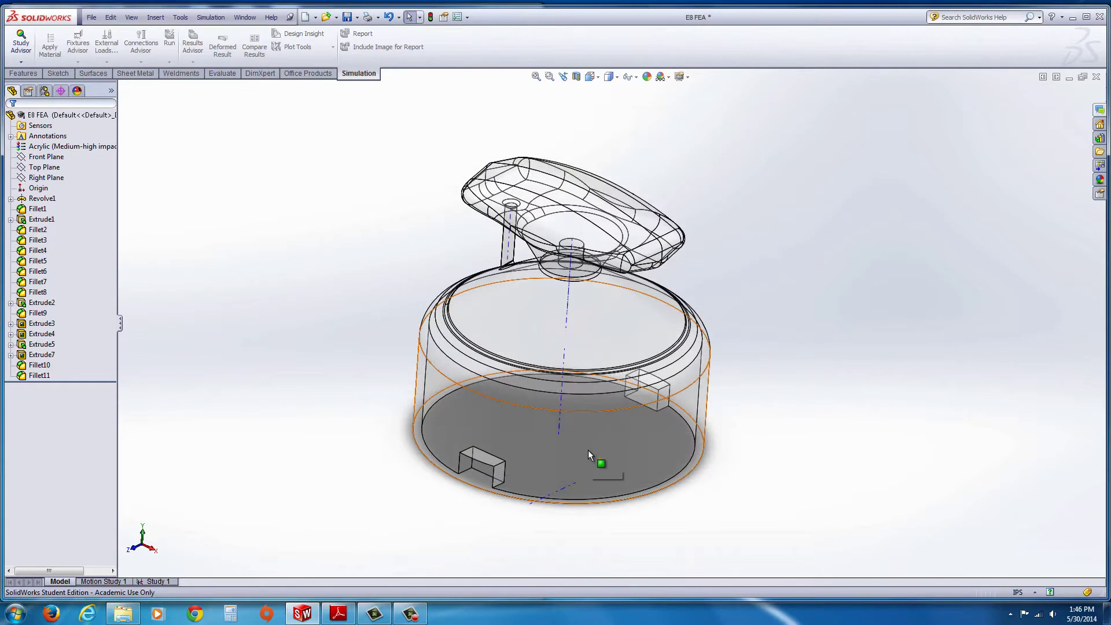
- Set the acrylic material's property units to SI - N/mm^2 (MPa) and reapply the material to the part
right_click(52, 146)
left_click(88, 152)
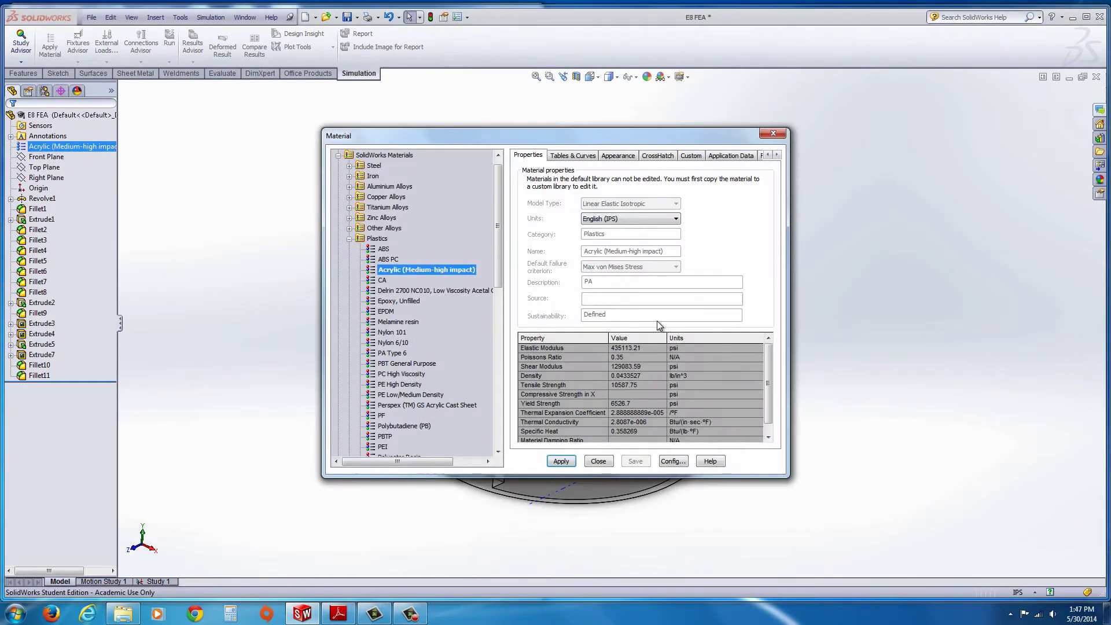
left_click(663, 223)
left_click(635, 256)
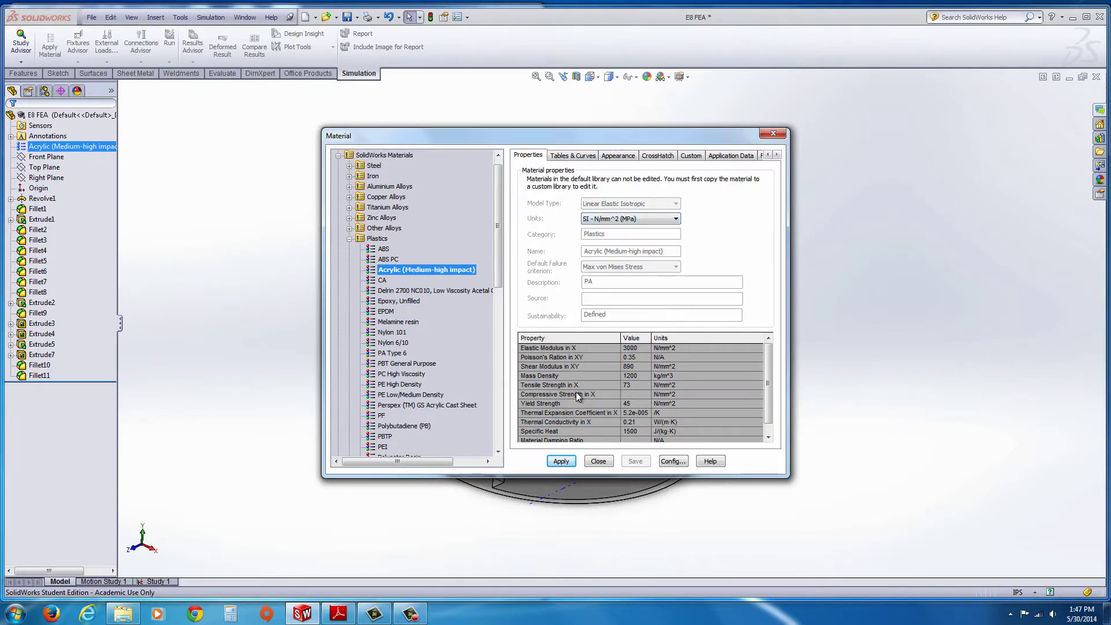
left_click(569, 462)
left_click(599, 462)
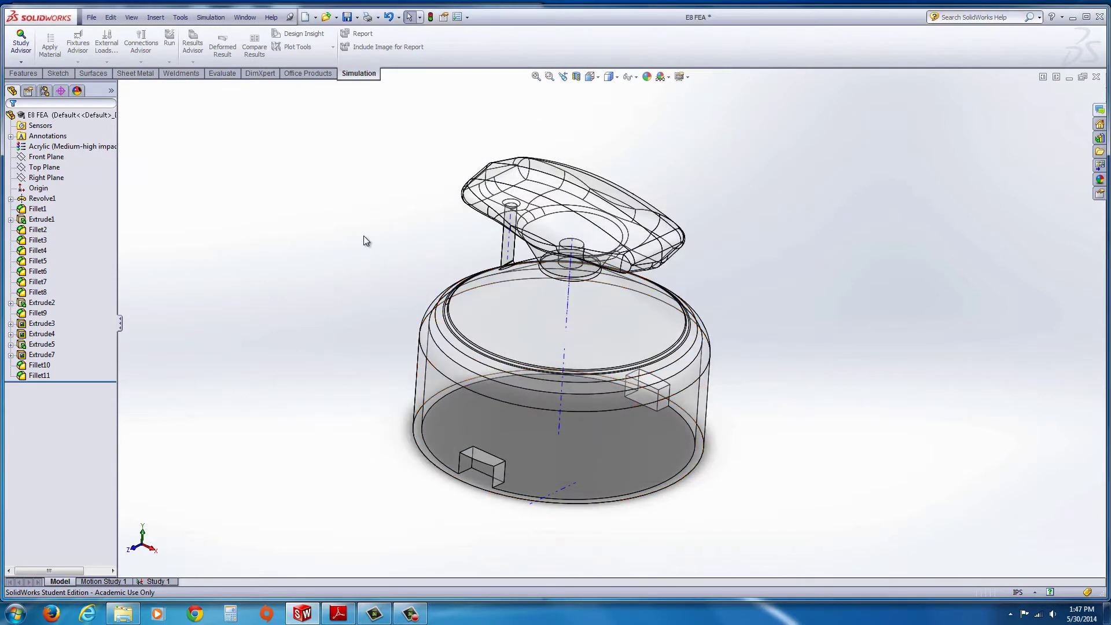
- Remove the appearance assigned to the whole E8 FEA part
right_click(621, 312)
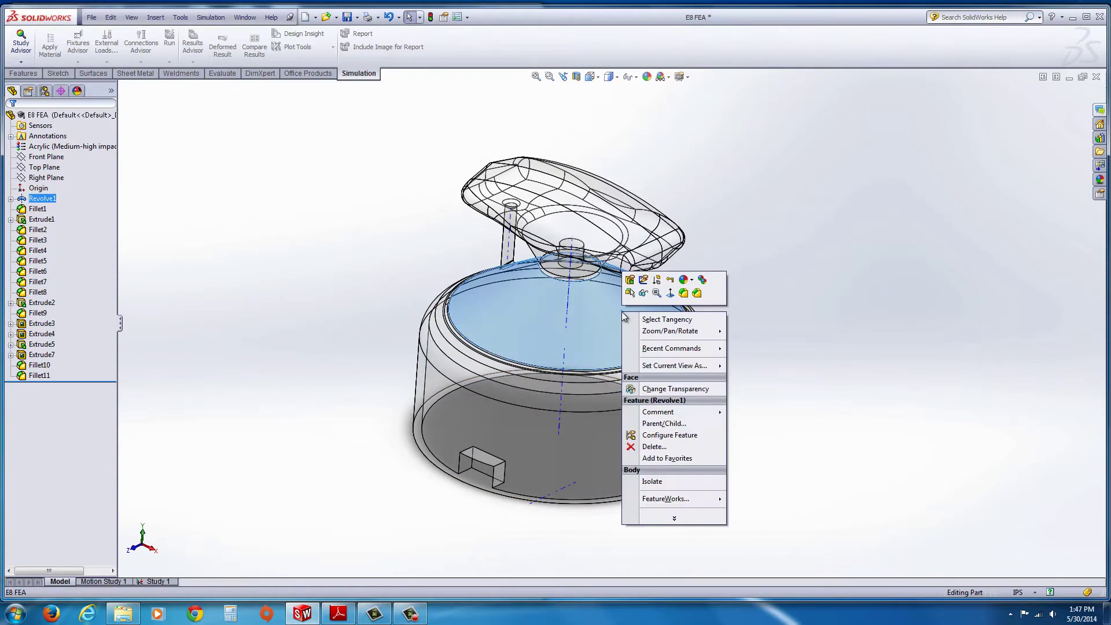
left_click(692, 281)
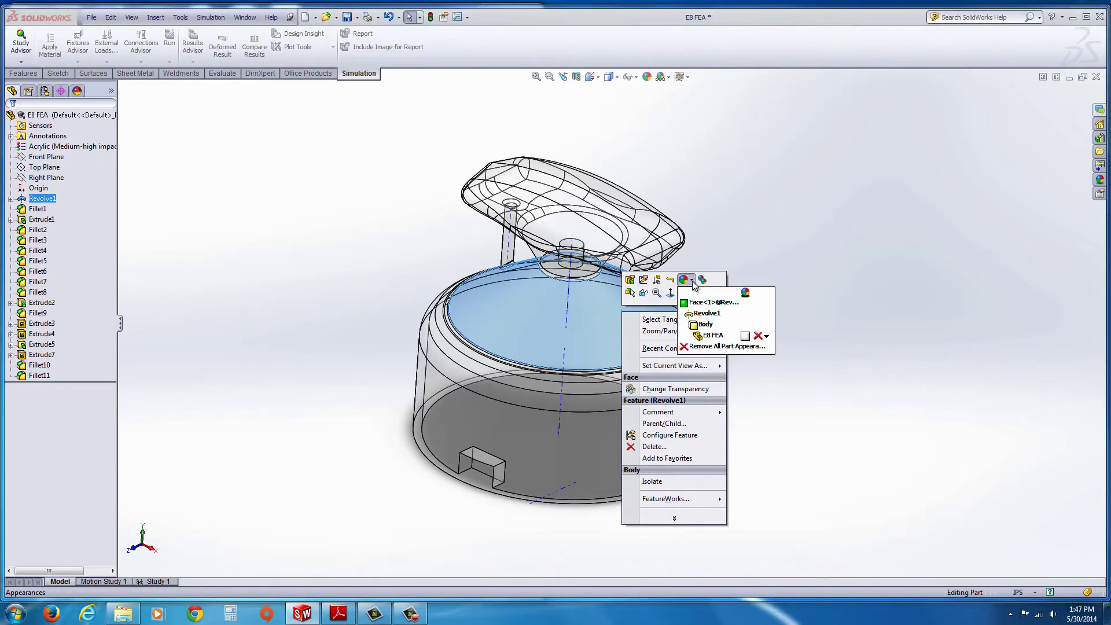
left_click(758, 335)
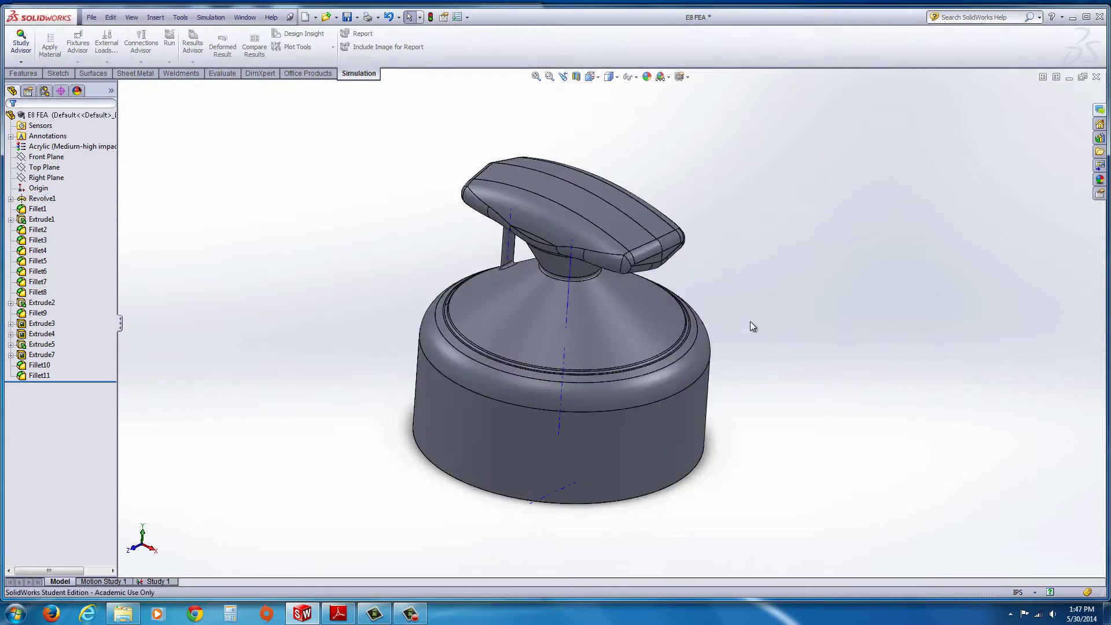
key("f")
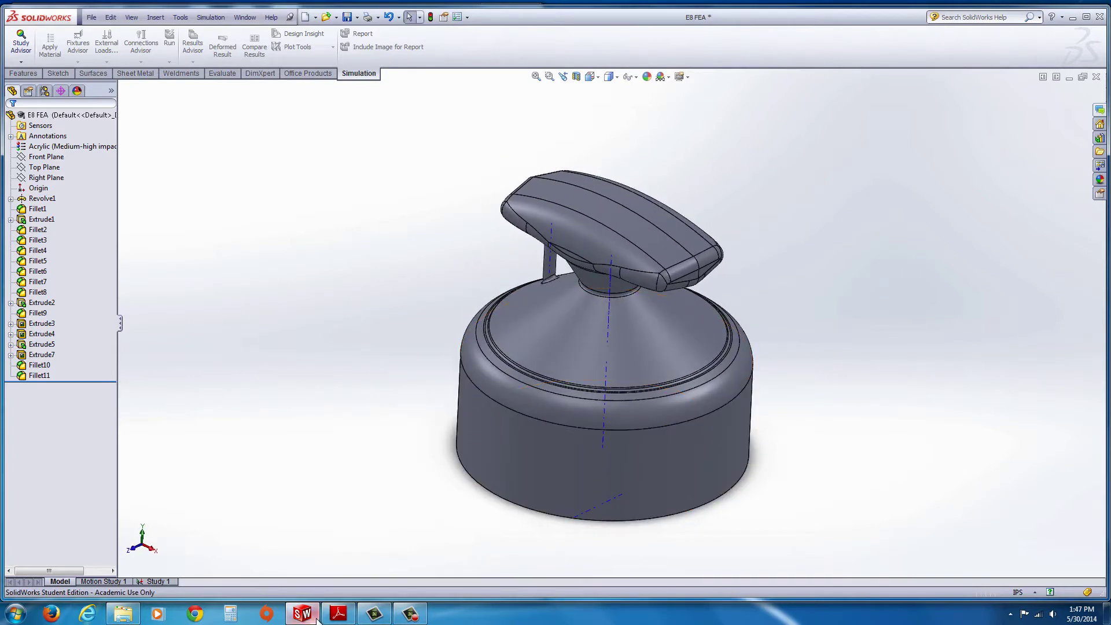
- Switch to Adobe Reader and review the Exercise 8 instructions on material, fixed surfaces and external torque load
left_click(335, 615)
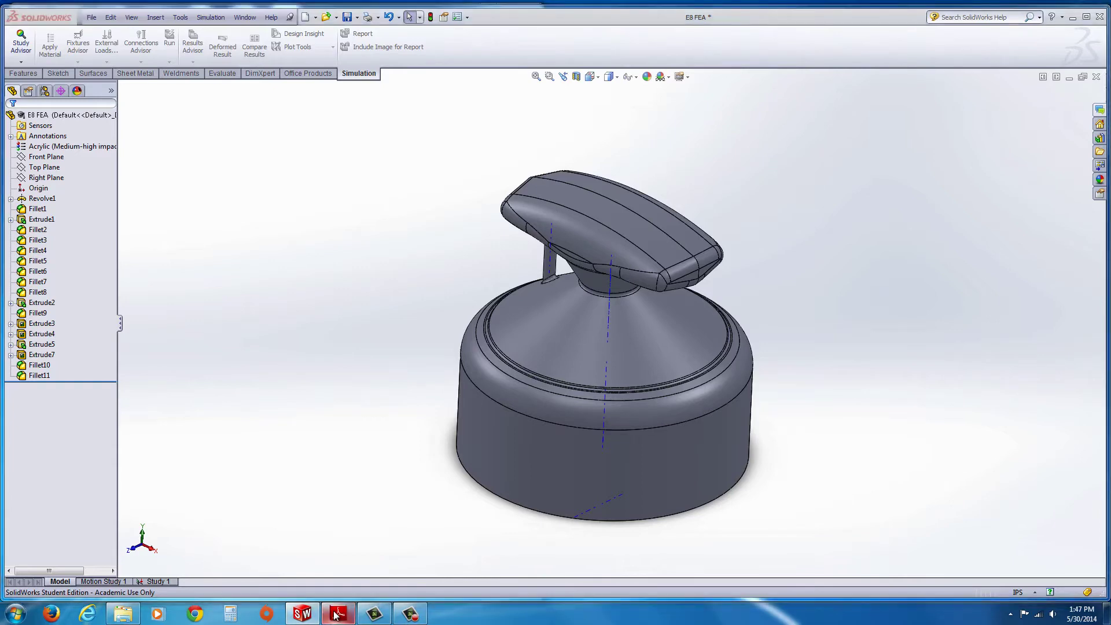
scroll(288, 433, "down", 10)
scroll(289, 433, "up", 3)
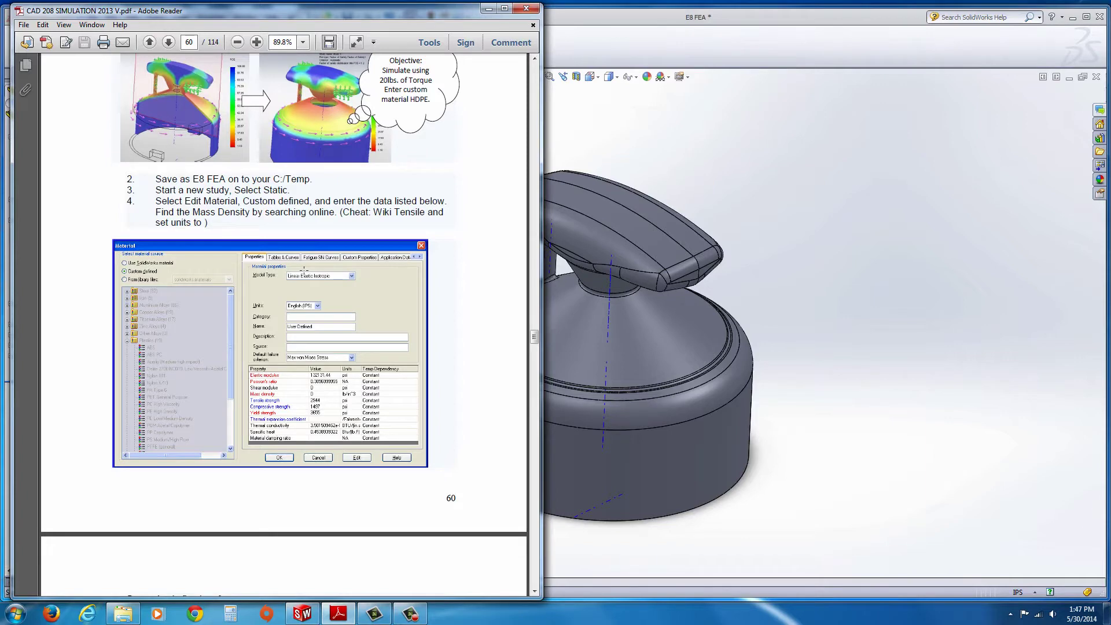
scroll(240, 415, "down", 8)
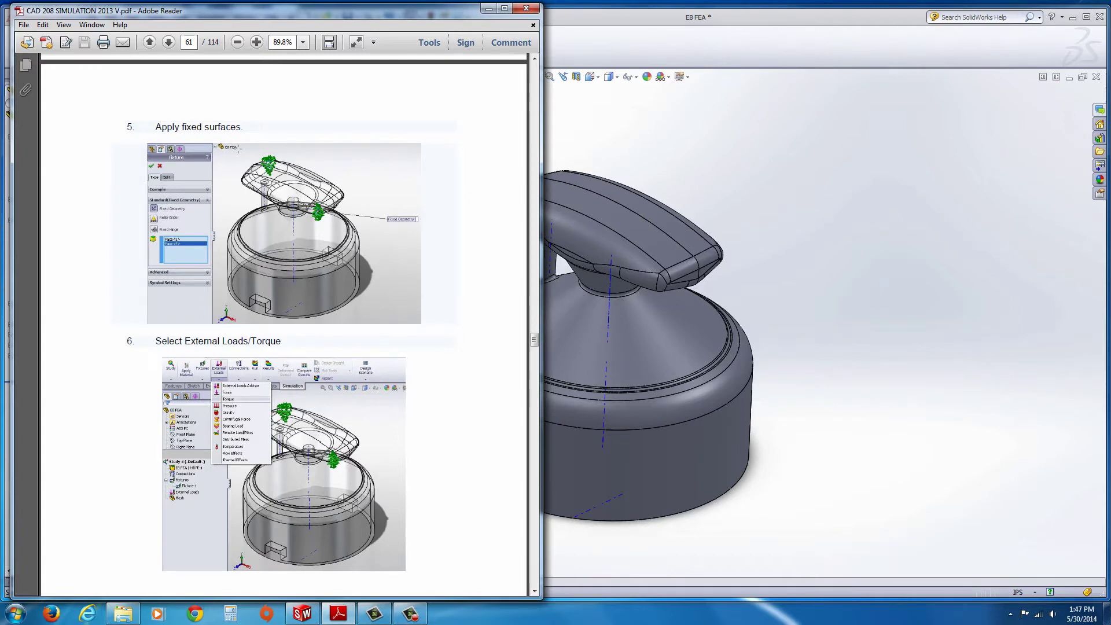
- Return to SolidWorks and create a new static simulation study named Study 2
left_click(777, 198)
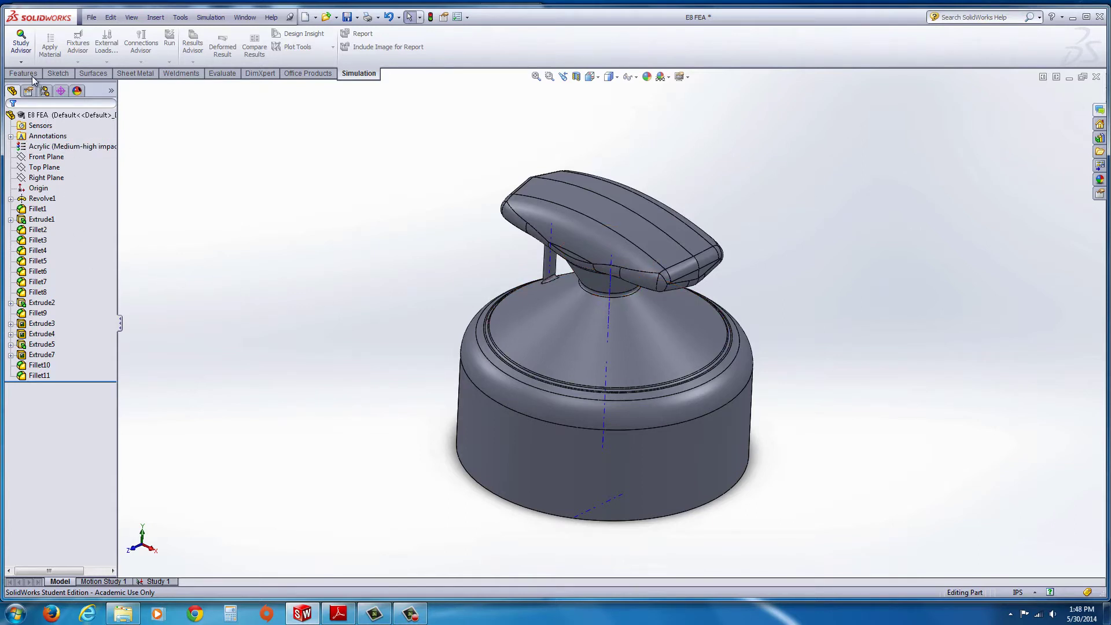
left_click(21, 62)
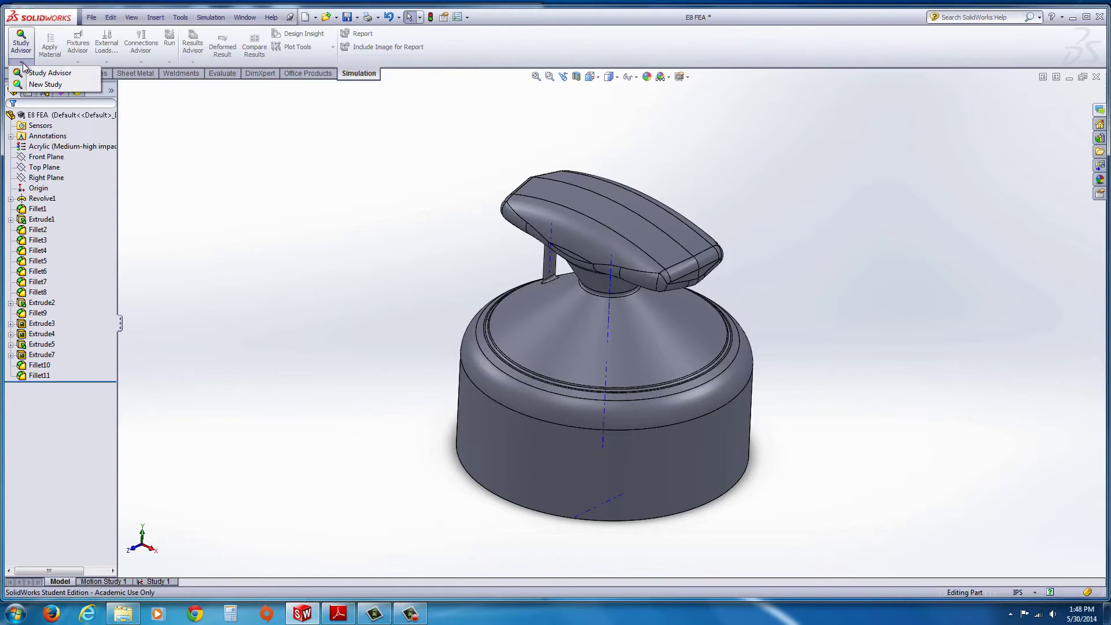
left_click(45, 84)
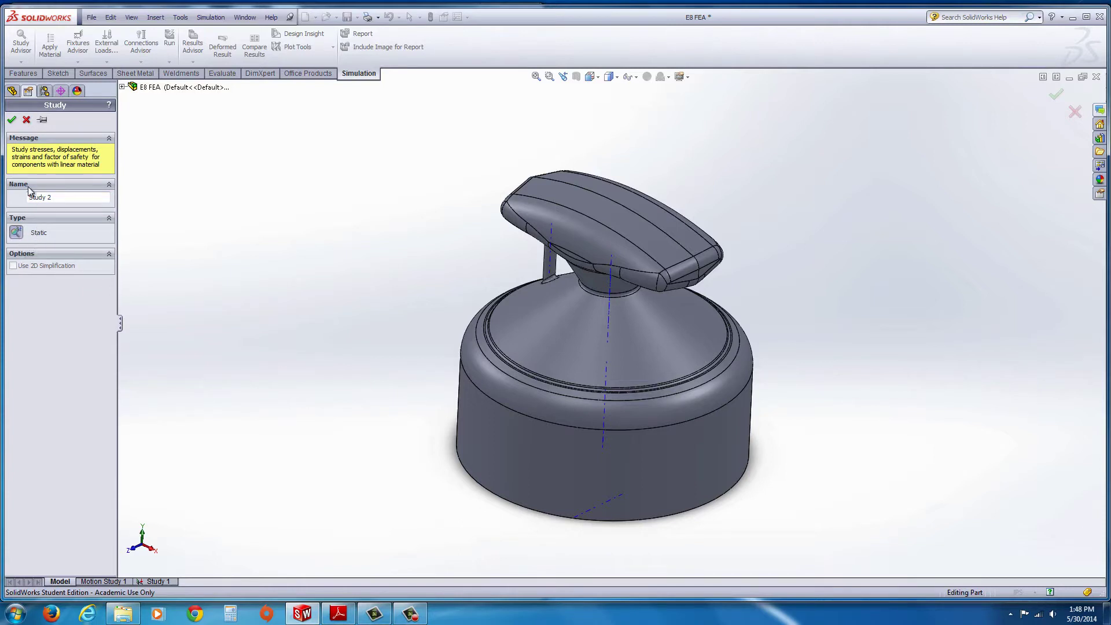
left_click(11, 121)
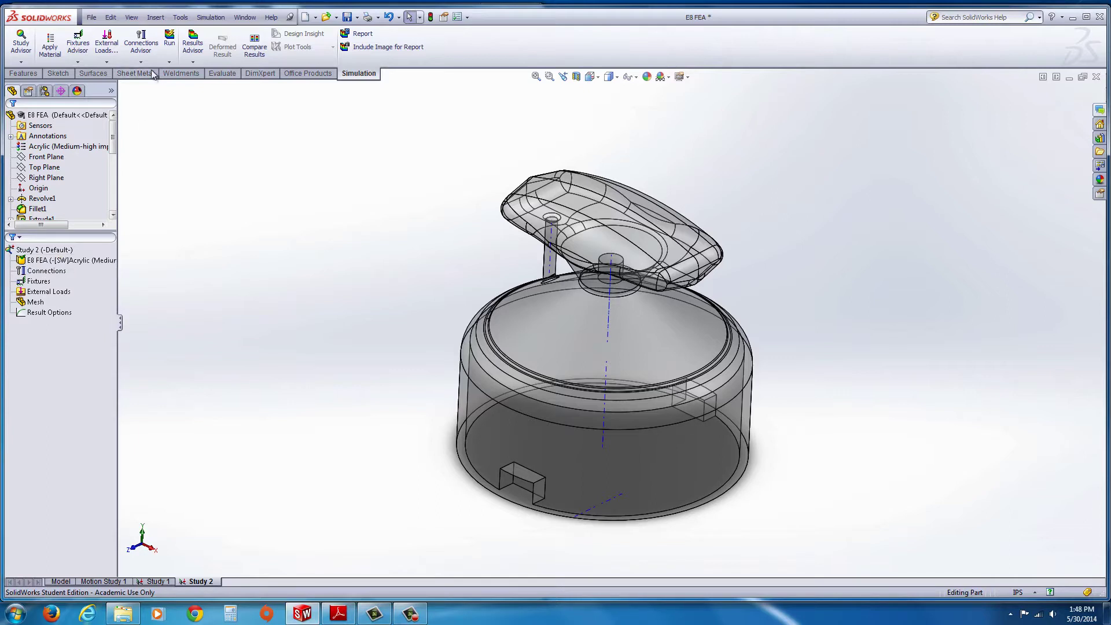
- Apply a Fixed Geometry fixture to the two small opposite end faces of the cap's handle
left_click(38, 282)
right_click(39, 283)
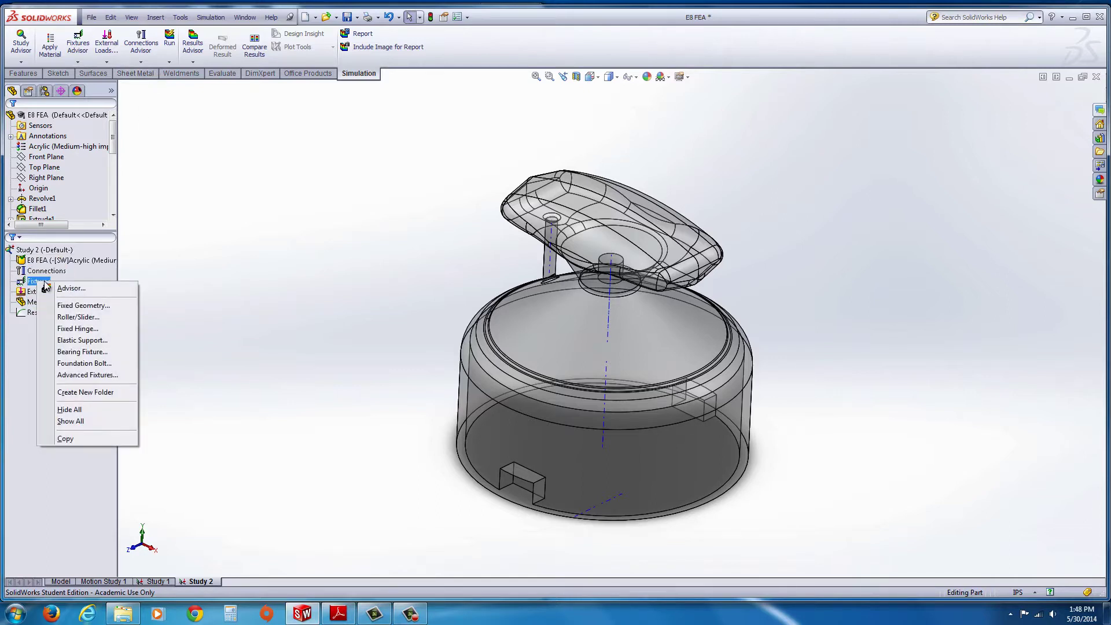
left_click(82, 306)
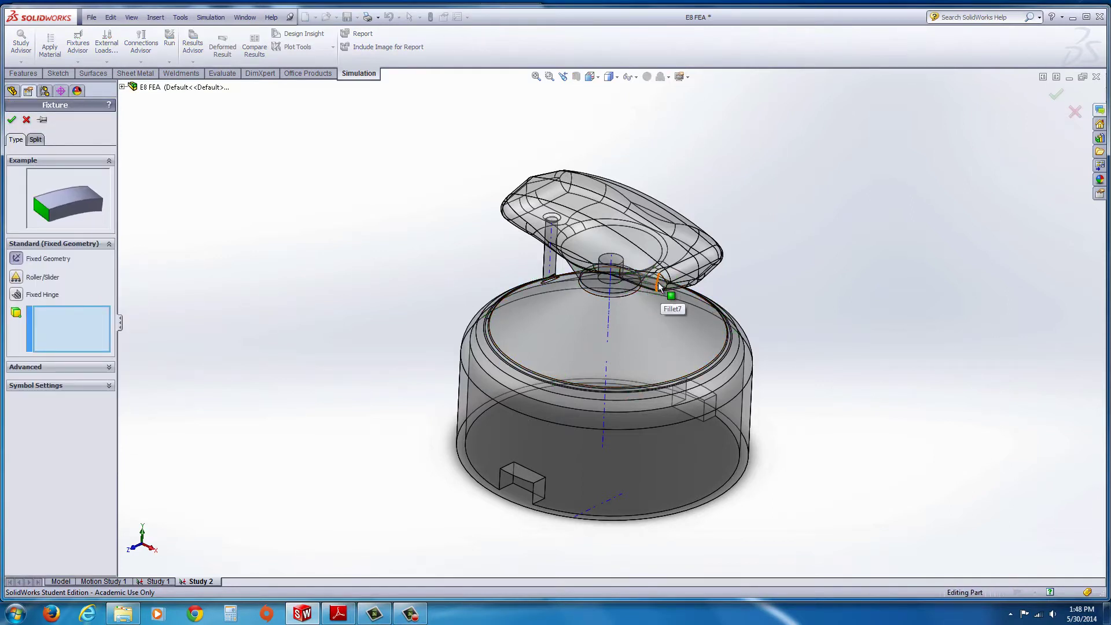
scroll(665, 286, "down", 2)
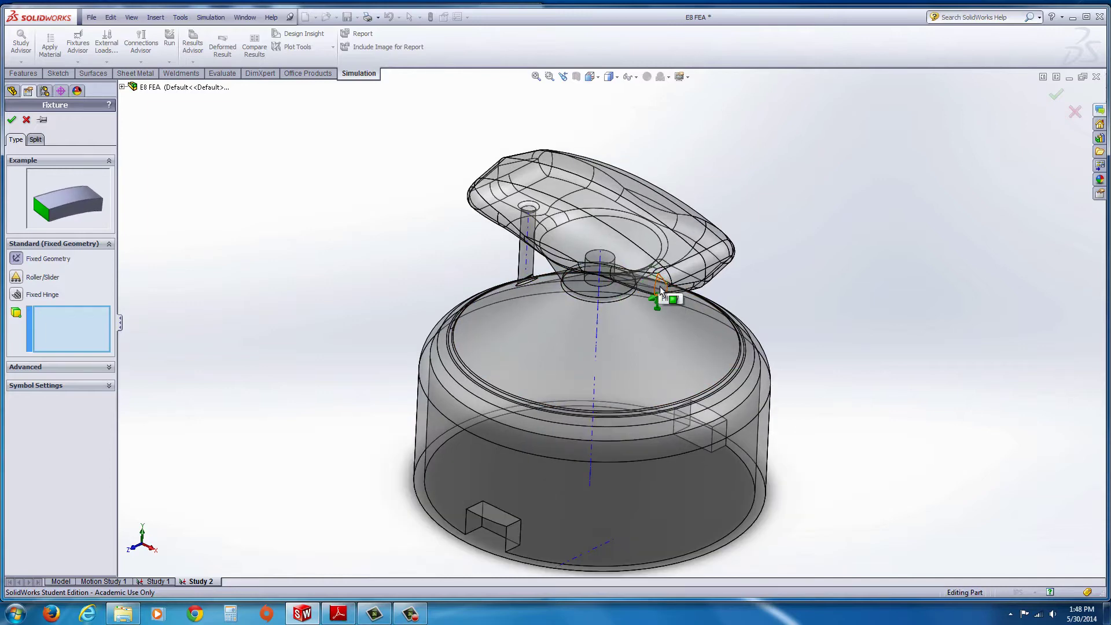
left_click(662, 286)
middle_click_drag(660, 286, 504, 162)
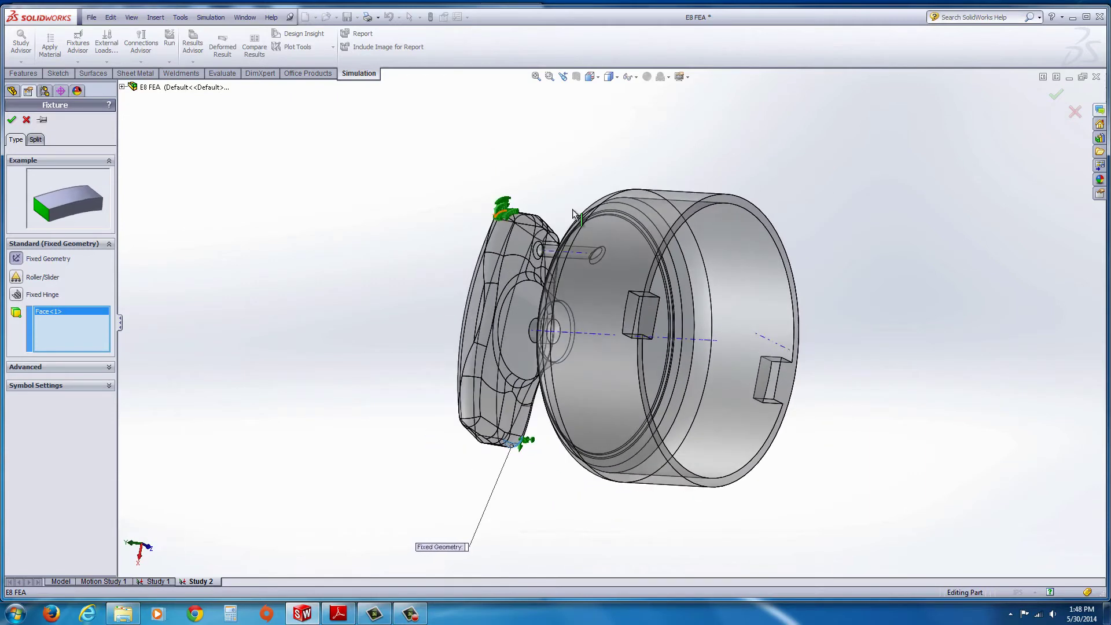
scroll(559, 187, "down", 2)
scroll(501, 175, "down", 2)
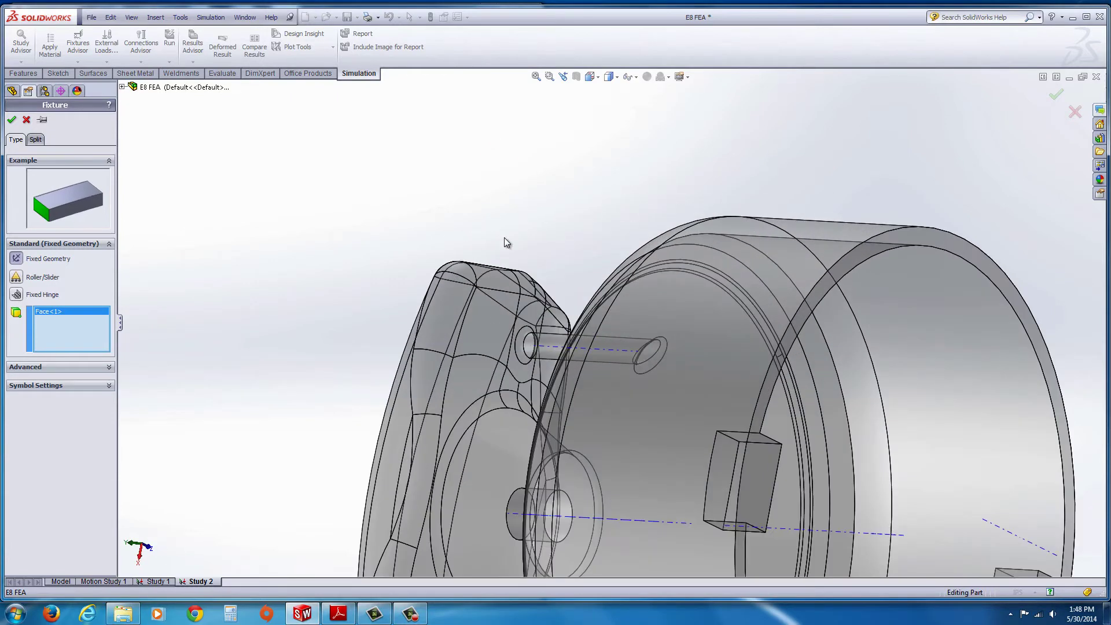
left_click(461, 274)
middle_click_drag(501, 180, 575, 362)
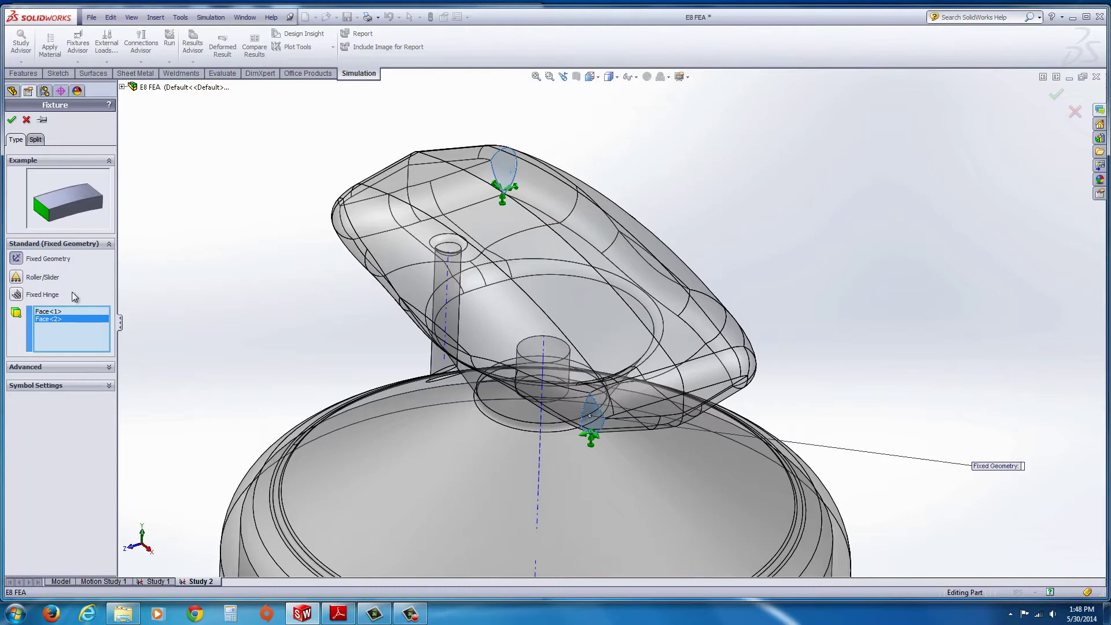
left_click(11, 120)
- Start a new torque load under the external loads of Study 2
scroll(364, 326, "up", 5)
scroll(649, 524, "down", 2)
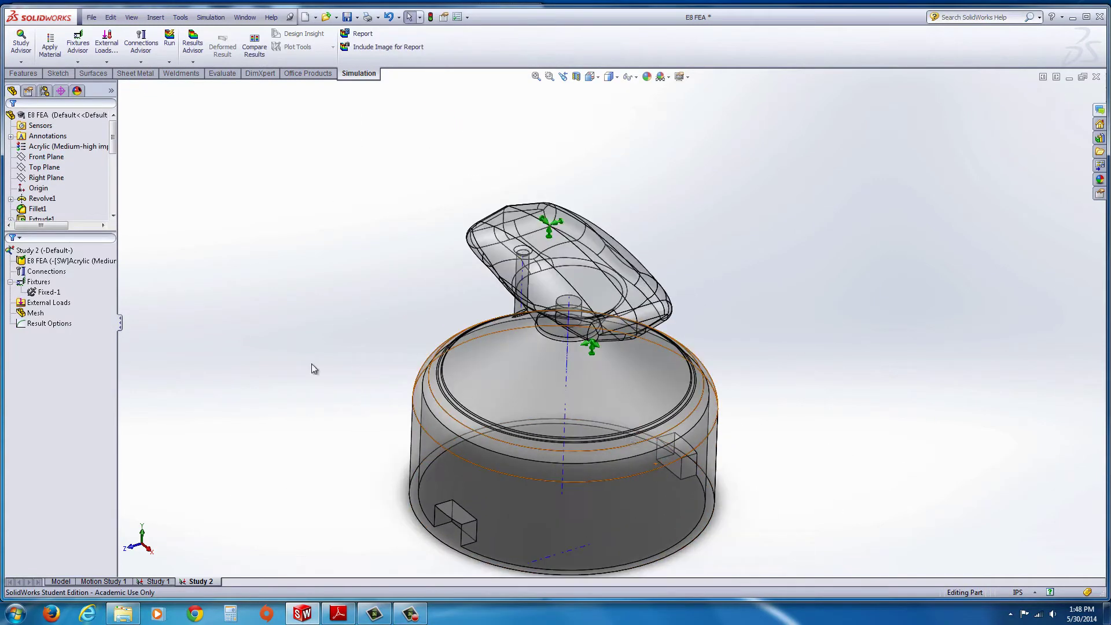
left_click(46, 303)
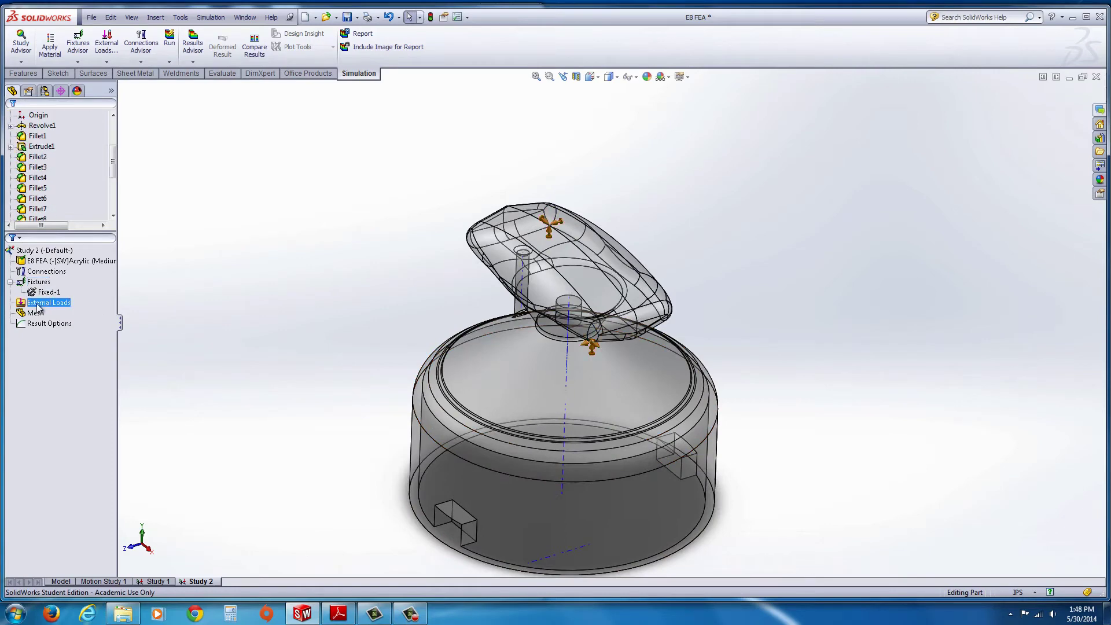
left_click(33, 314)
right_click(23, 303)
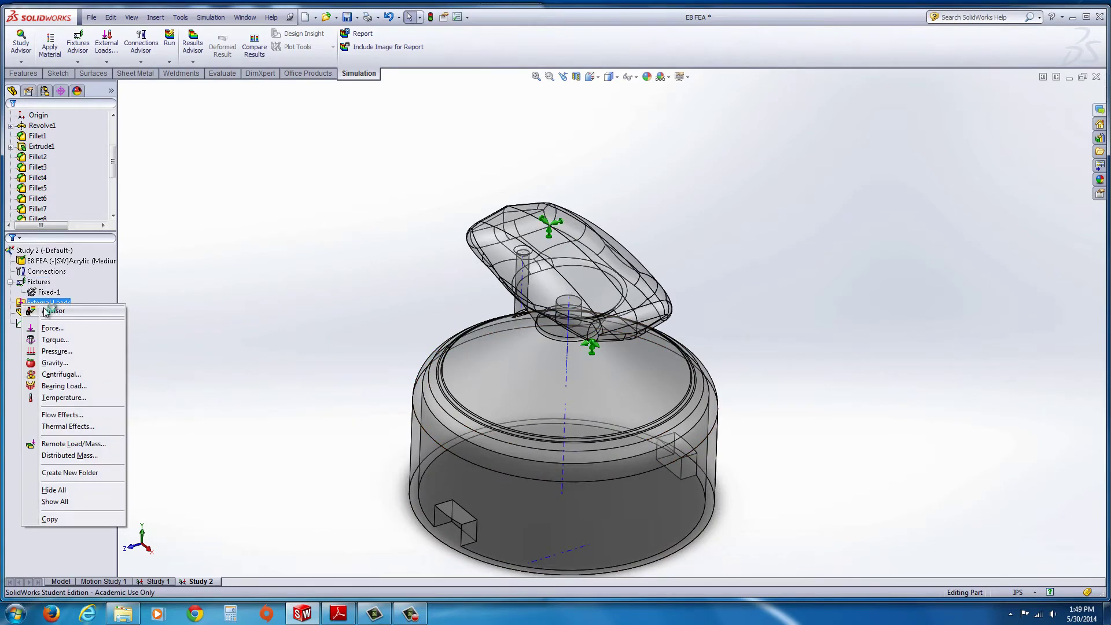
left_click(62, 341)
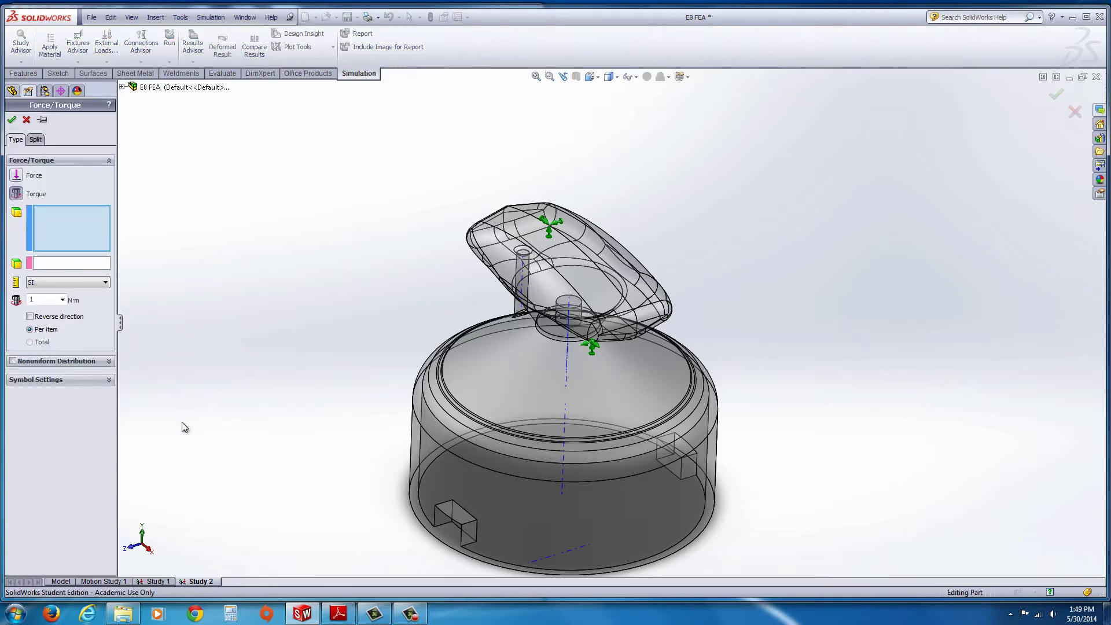
- Switch to Adobe Reader and review the Exercise 8 instructions for the torque data in step 7
left_click(340, 614)
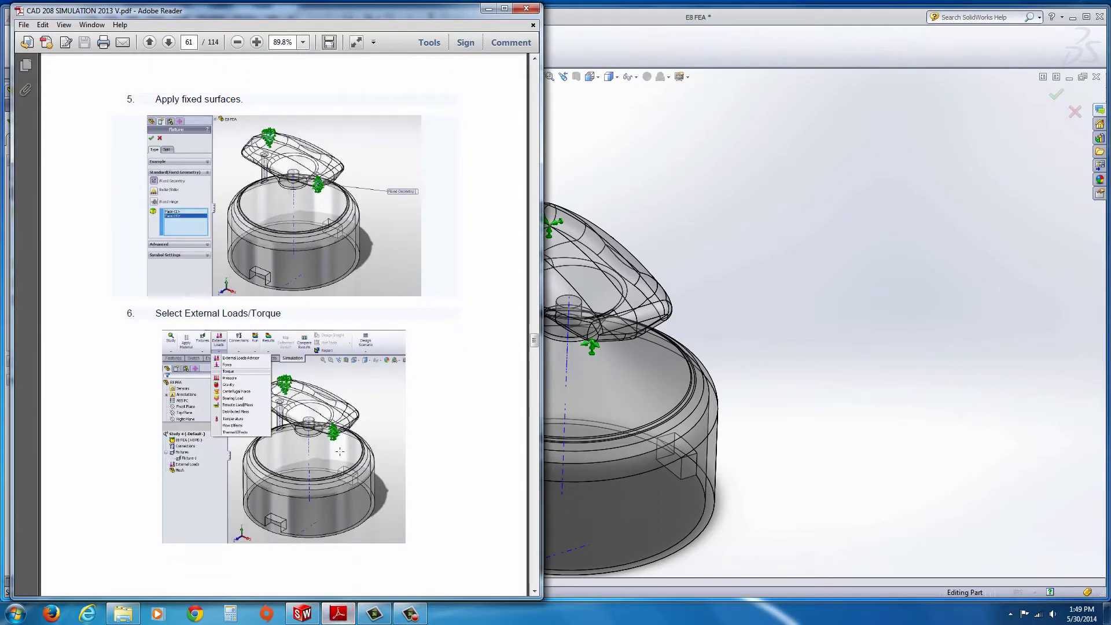
scroll(340, 450, "down", 10)
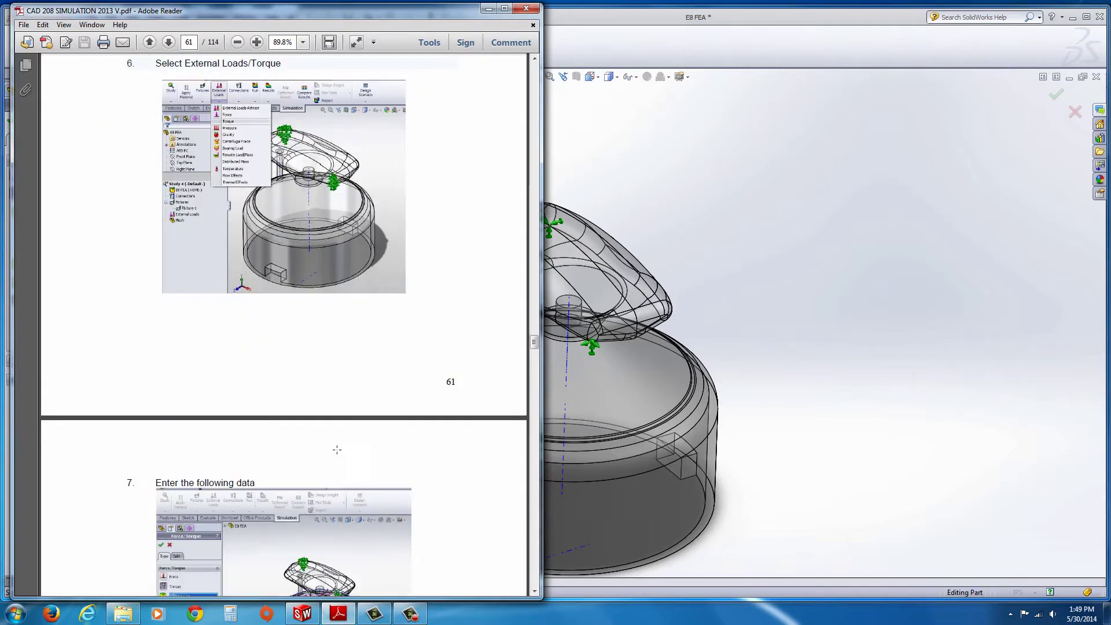
scroll(337, 449, "down", 1)
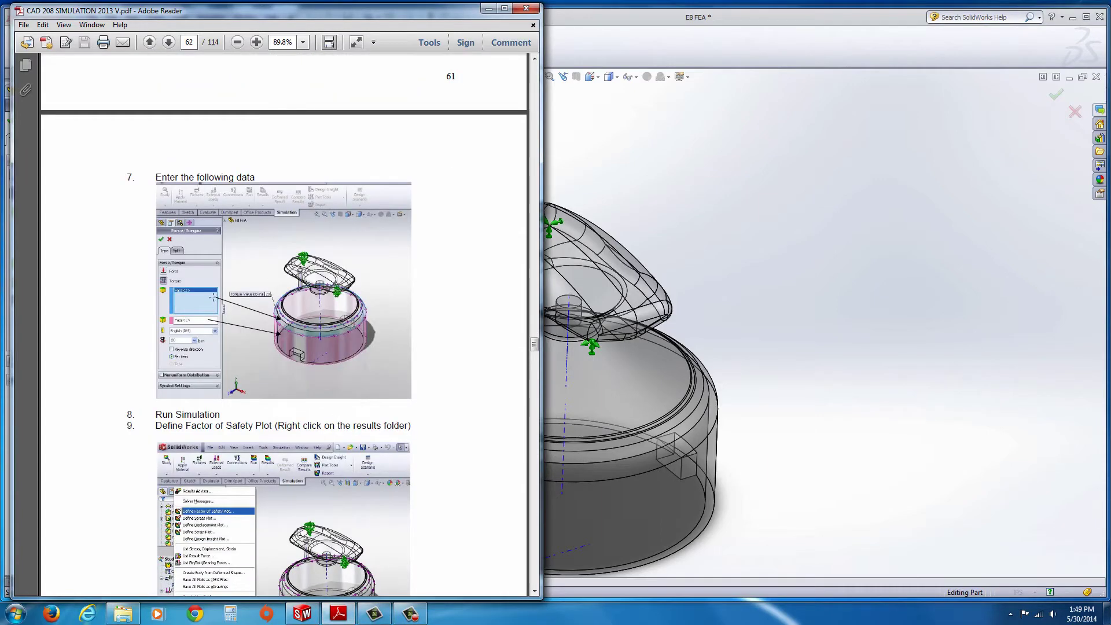
- Return to SolidWorks and assign the torque to the rounded shoulder face, with the outer cylindrical wall as axis reference and English (IPS) units
left_click(706, 154)
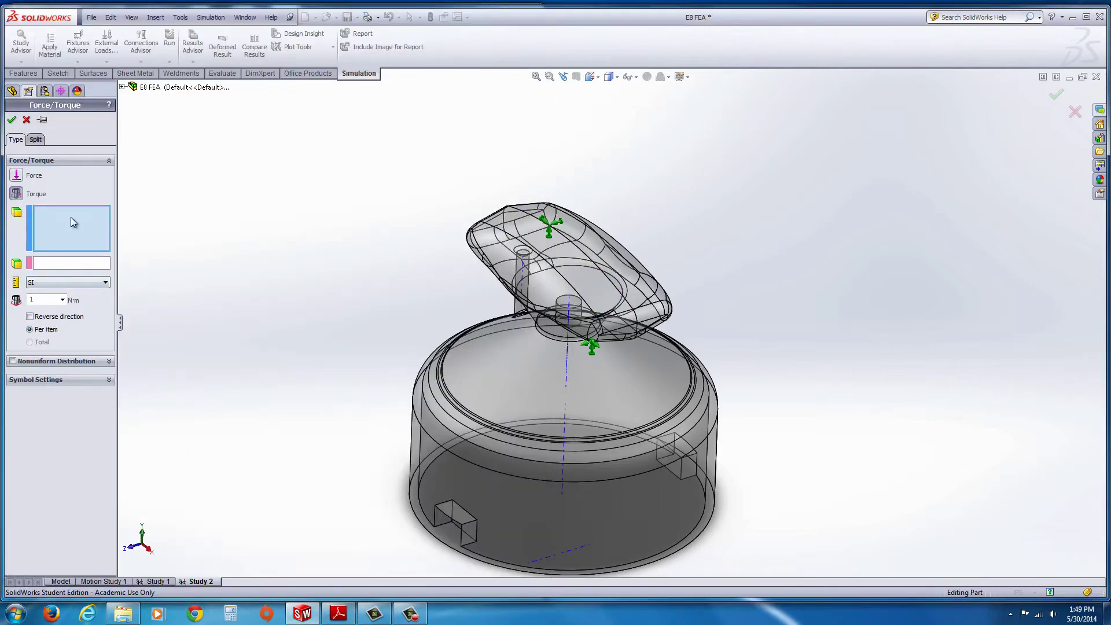
left_click(423, 394)
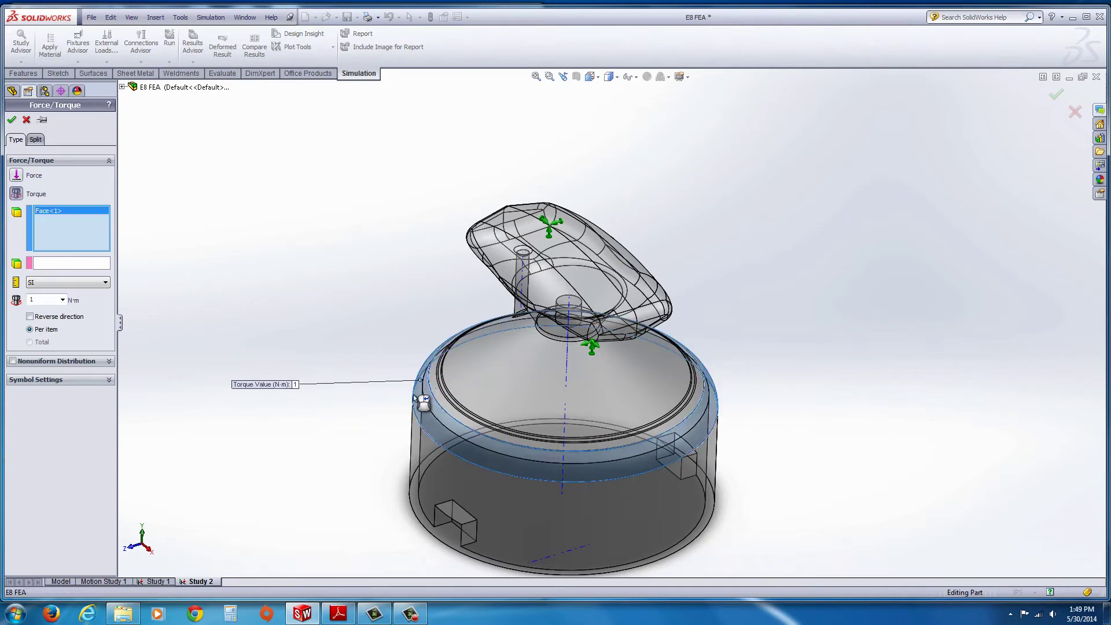
left_click(59, 264)
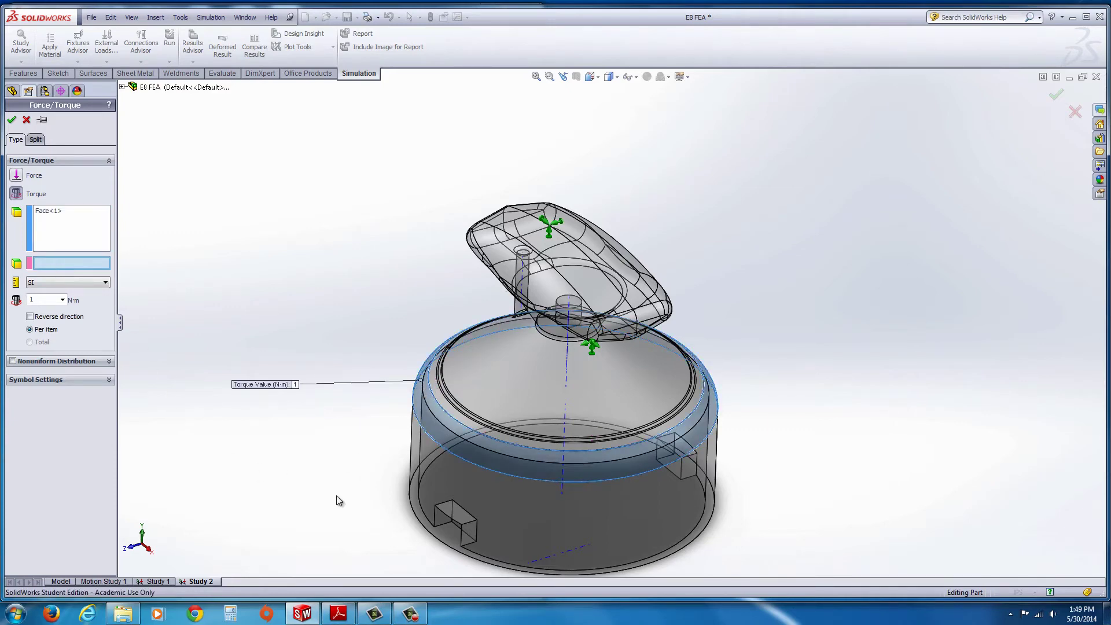
left_click(436, 482)
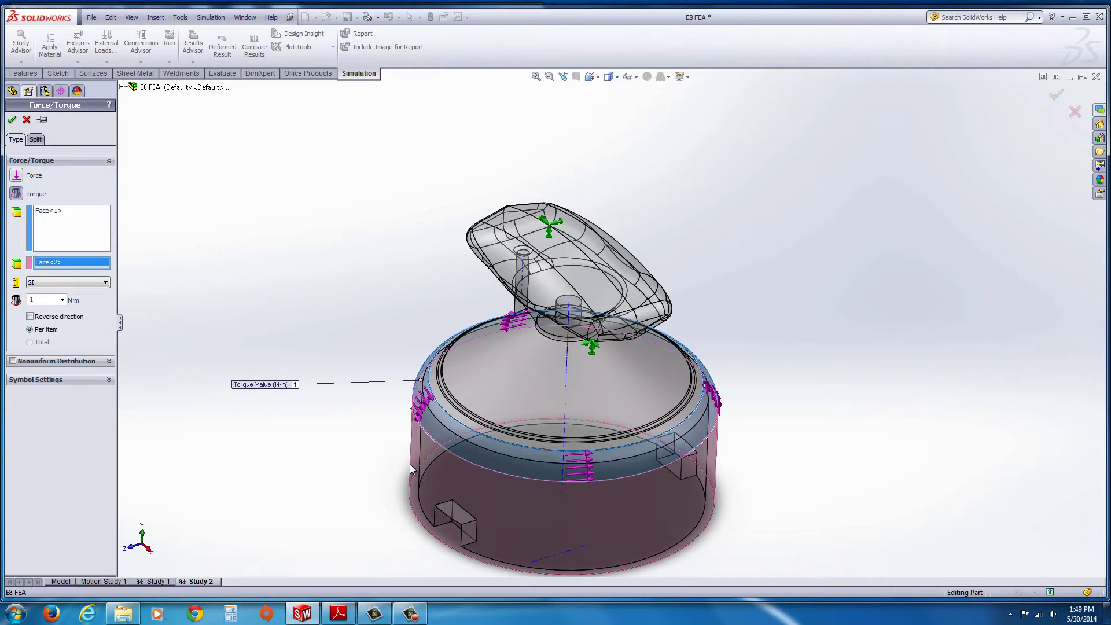
left_click(57, 285)
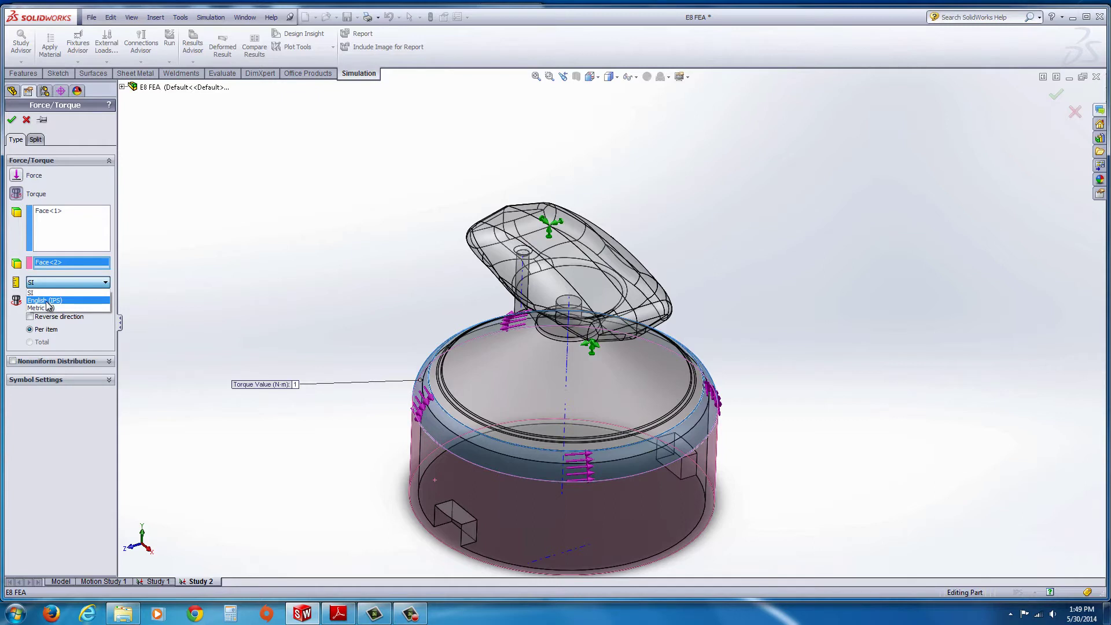
left_click(38, 301)
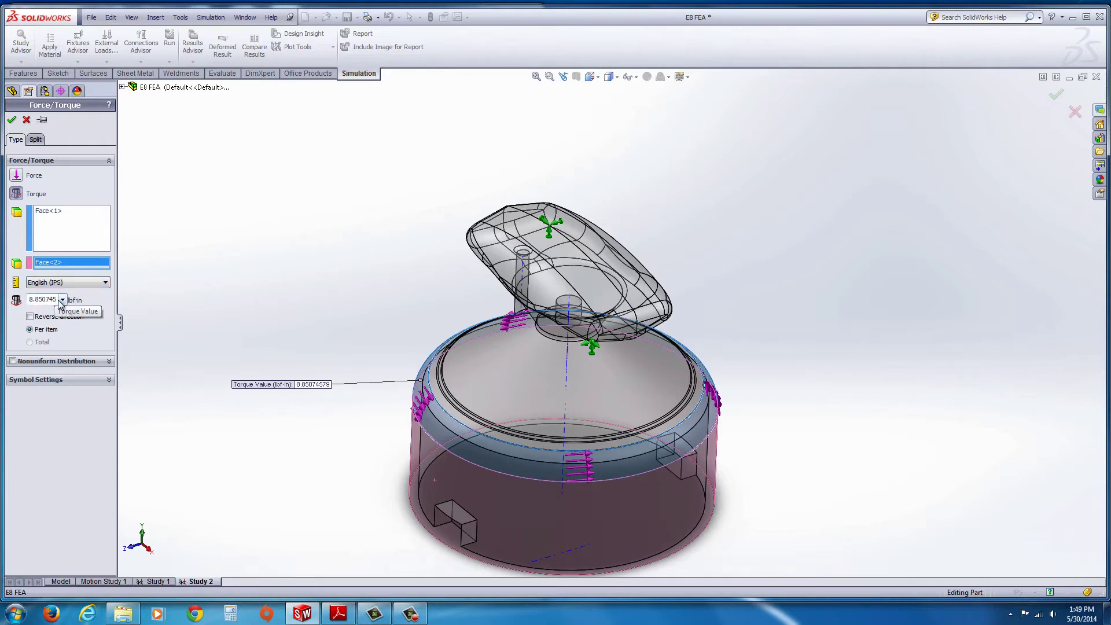
- Switch to Adobe Reader and enlarge the step 7 illustration to 125% to read the required torque value
left_click(338, 615)
scroll(302, 505, "down", 3)
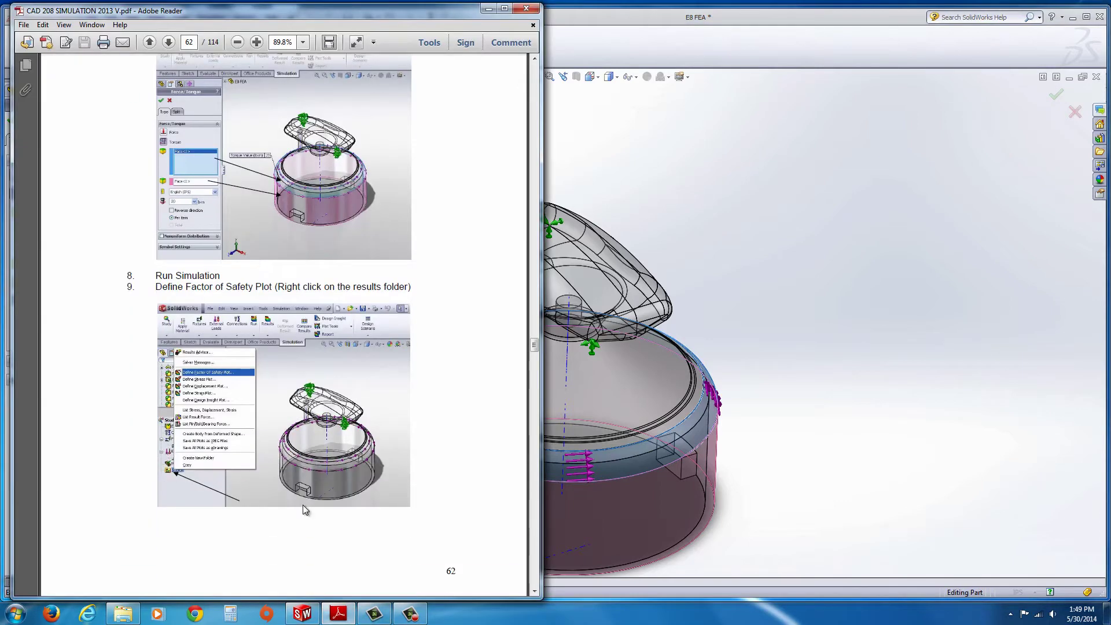
scroll(305, 509, "down", 9)
scroll(335, 561, "up", 11)
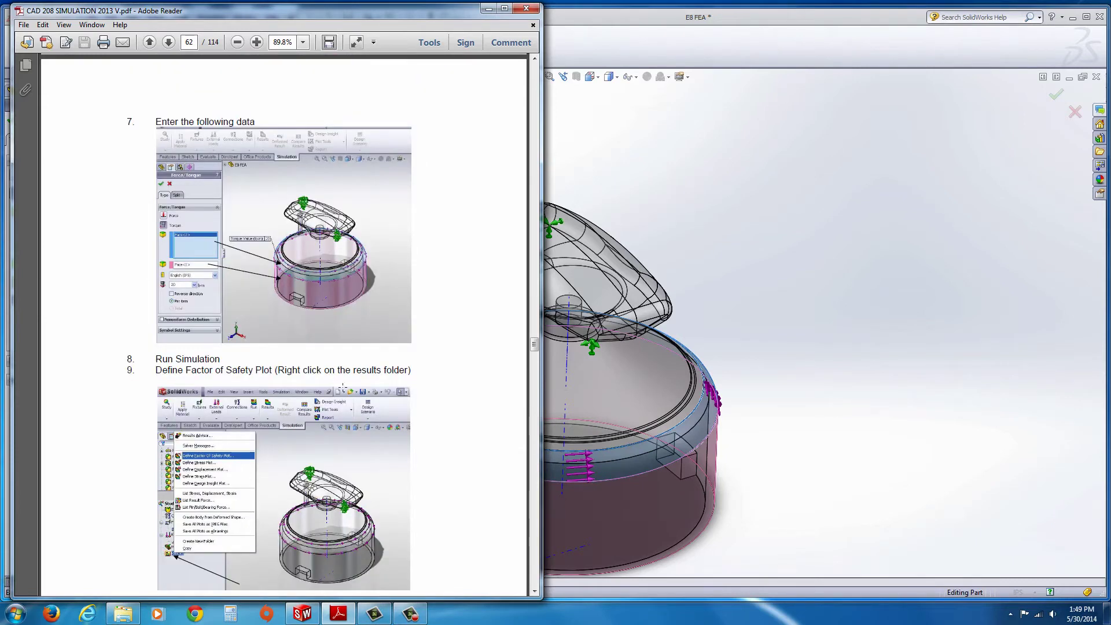
scroll(343, 387, "up", 4)
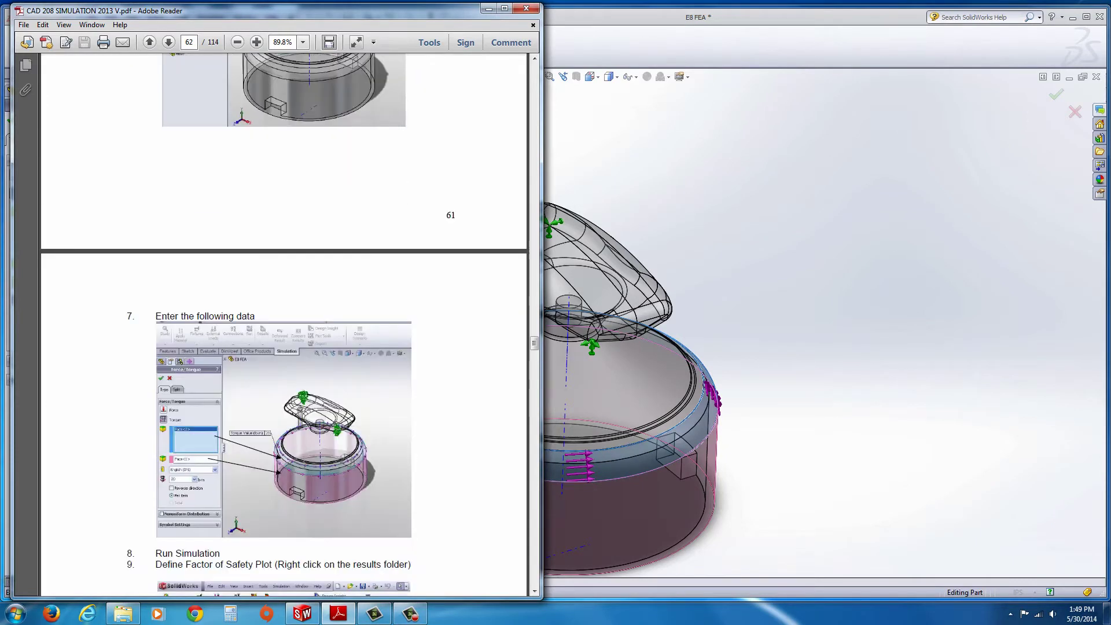
left_click(257, 43)
left_click(257, 43)
scroll(284, 347, "down", 3)
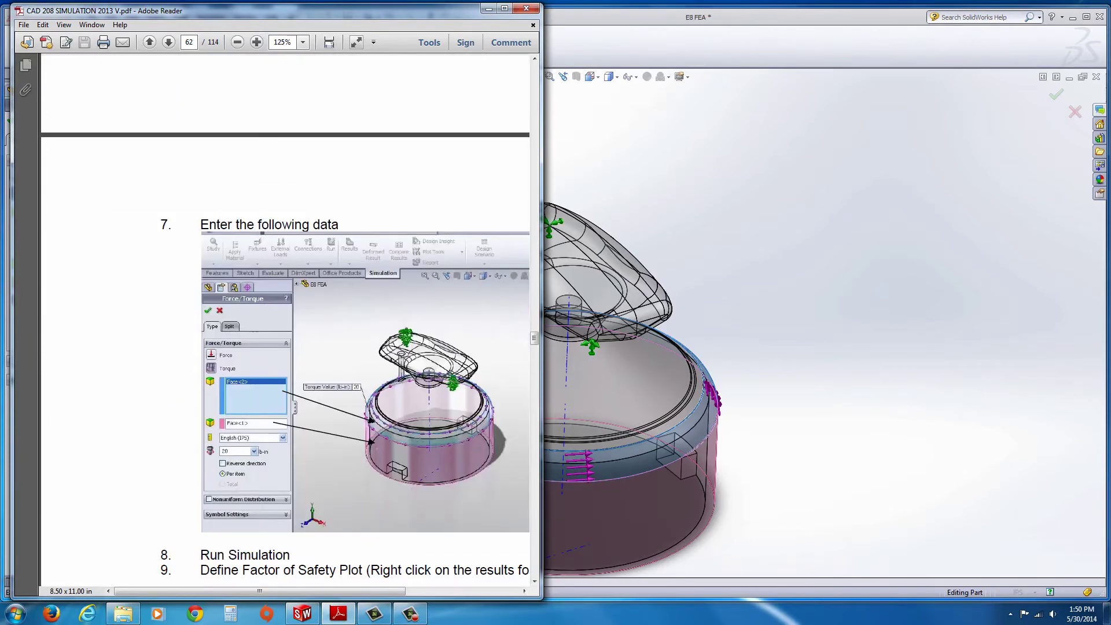
- Return to SolidWorks, set the torque to 20 lbf·in per item and apply the load
left_click(765, 18)
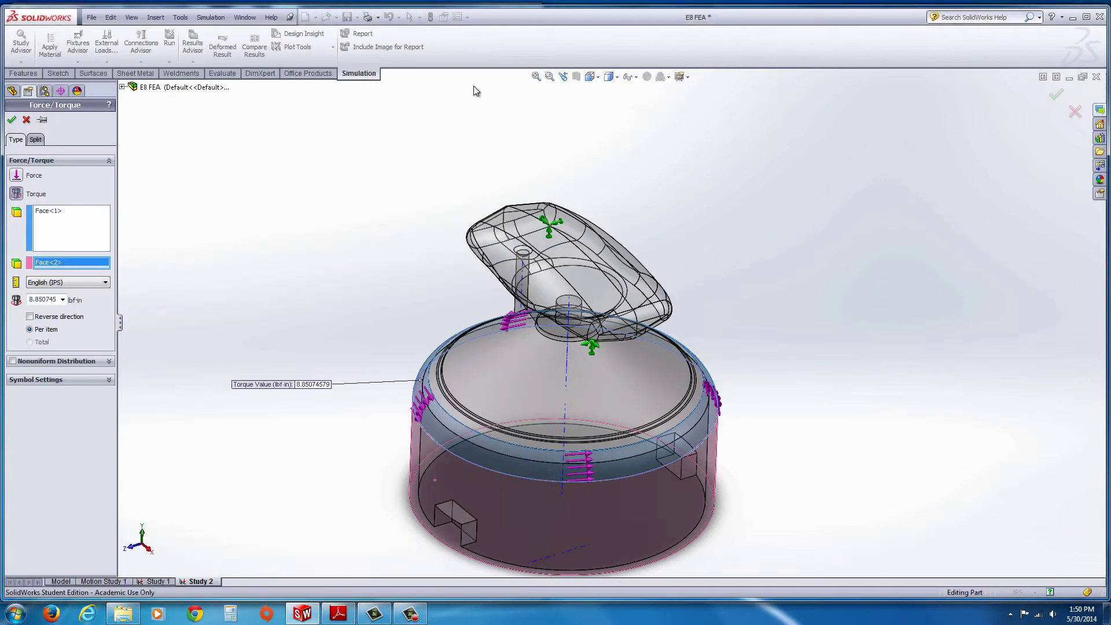
double_click(53, 300)
type("20")
left_click(11, 120)
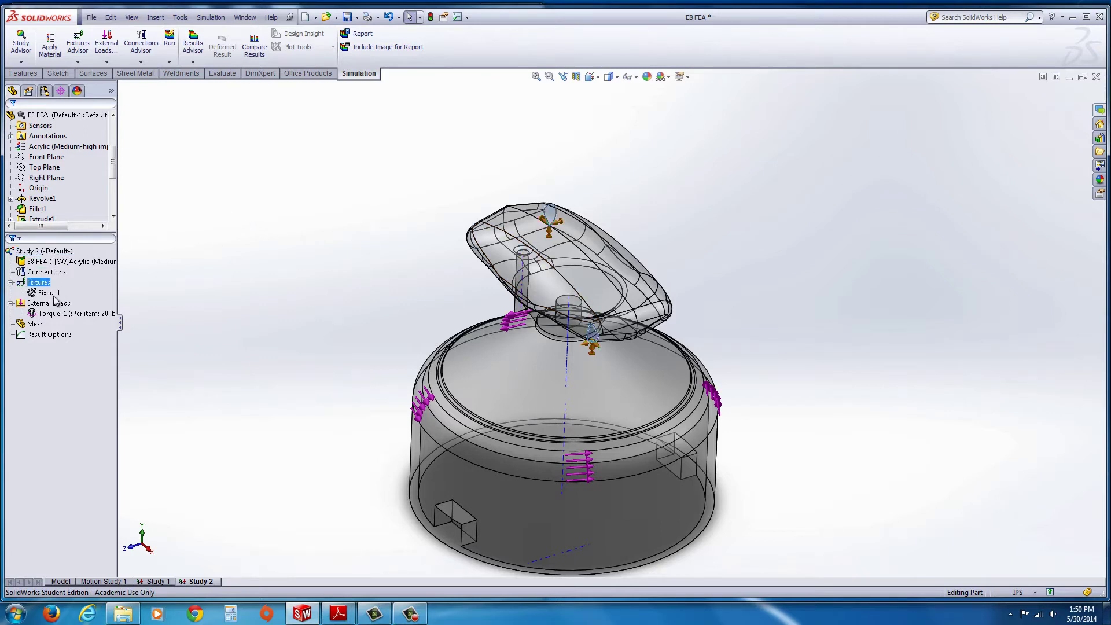
- Mesh the part and run the static analysis of Study 2
left_click(32, 325)
right_click(30, 327)
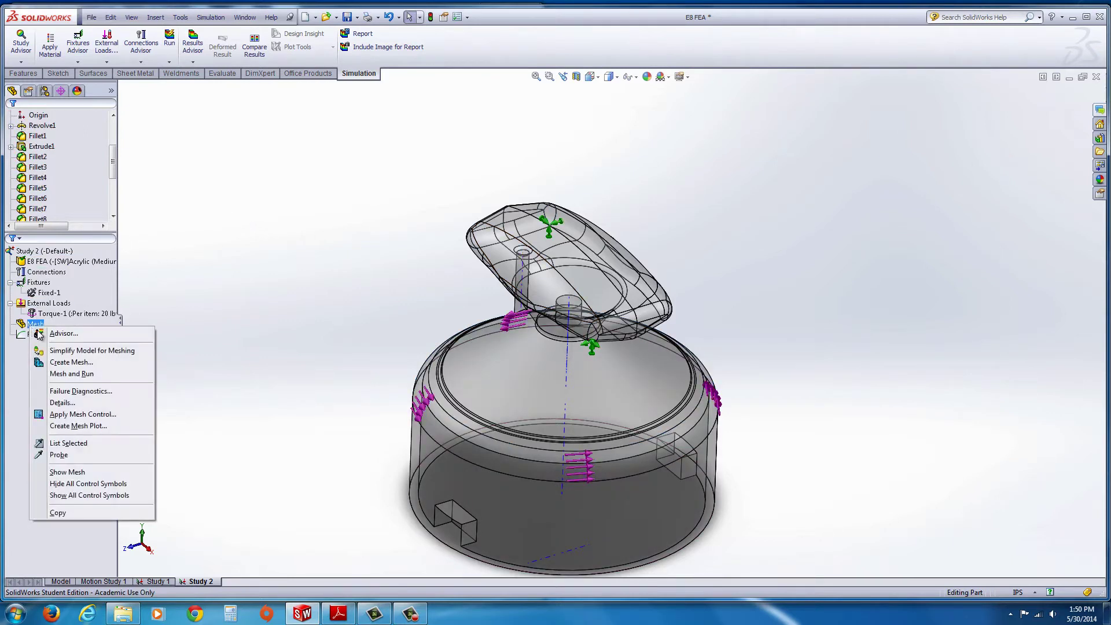
left_click(72, 374)
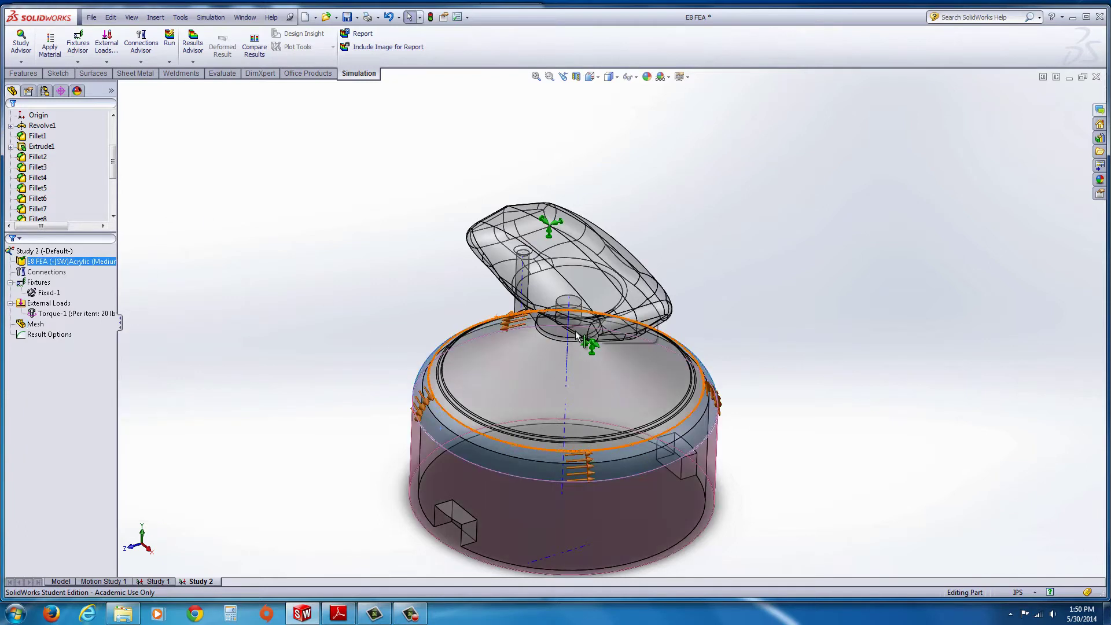
left_click(171, 42)
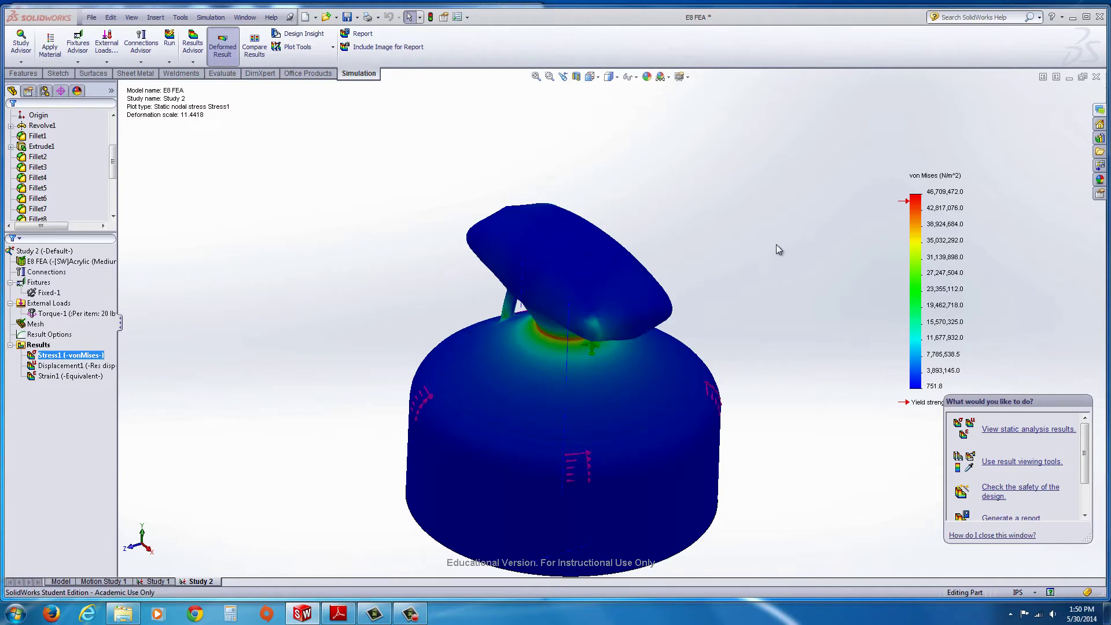
- Examine the chart options of the von Mises stress legend, including the available number formats
scroll(739, 417, "up", 2)
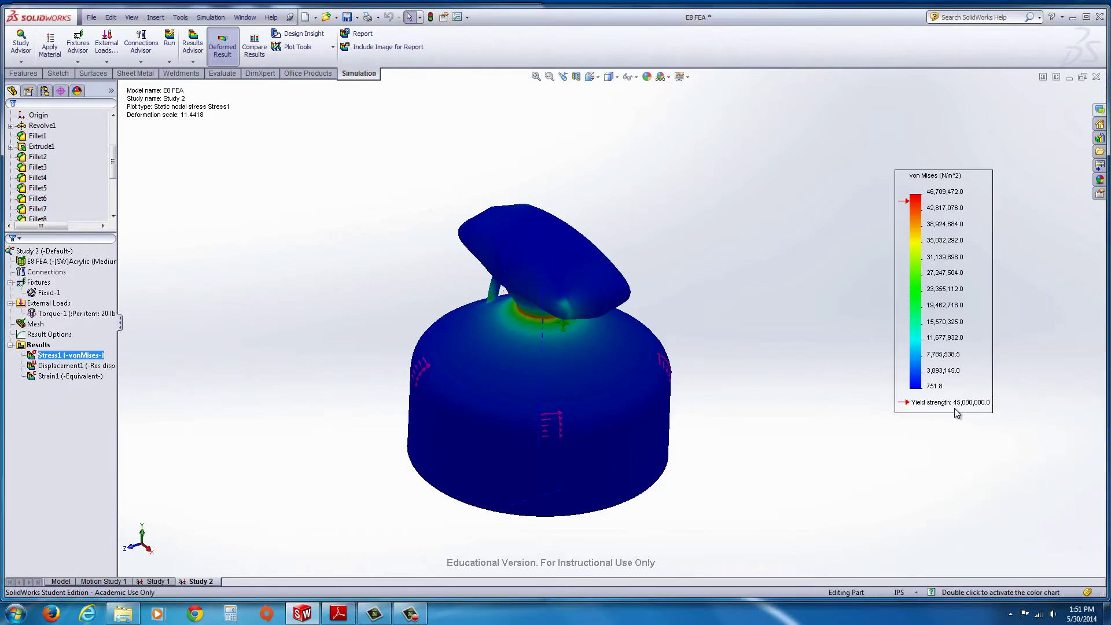
double_click(922, 357)
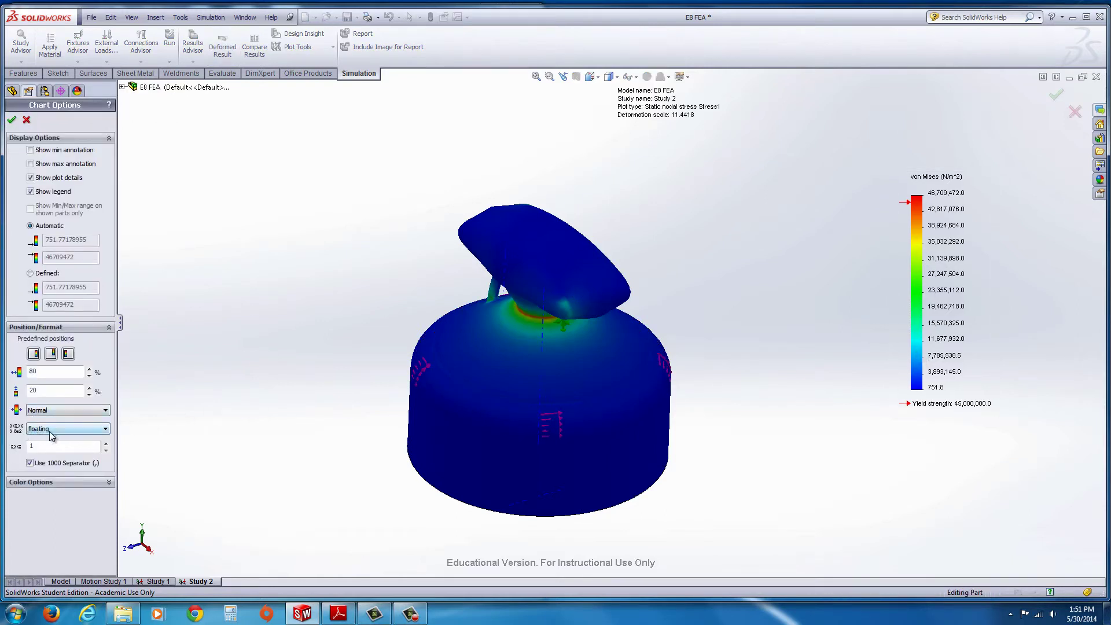
left_click(105, 430)
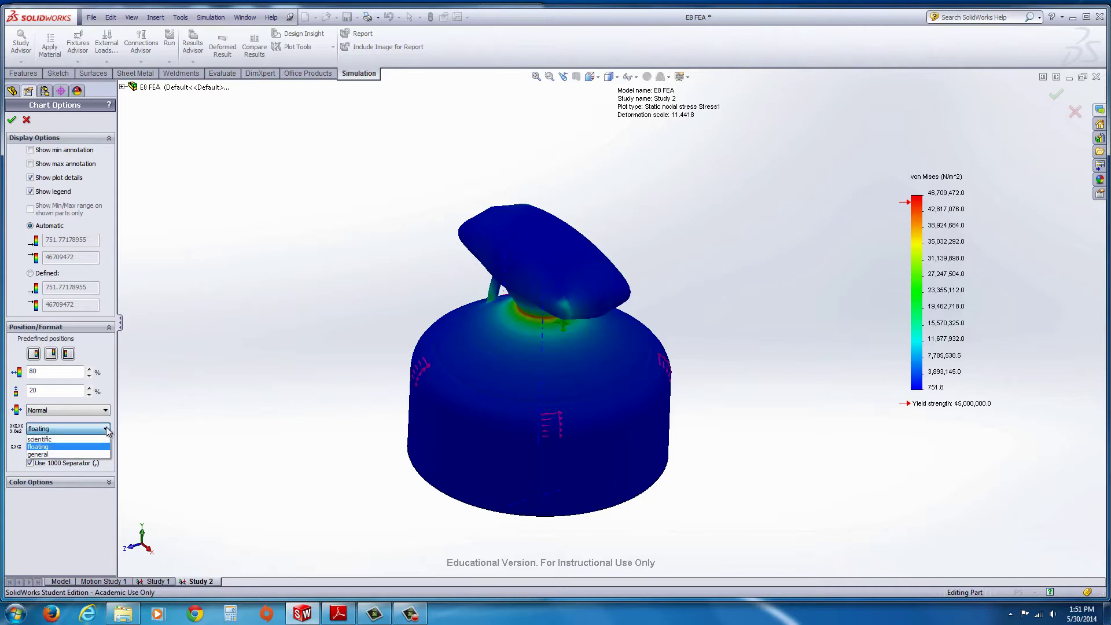
left_click(106, 429)
left_click(106, 430)
left_click(106, 430)
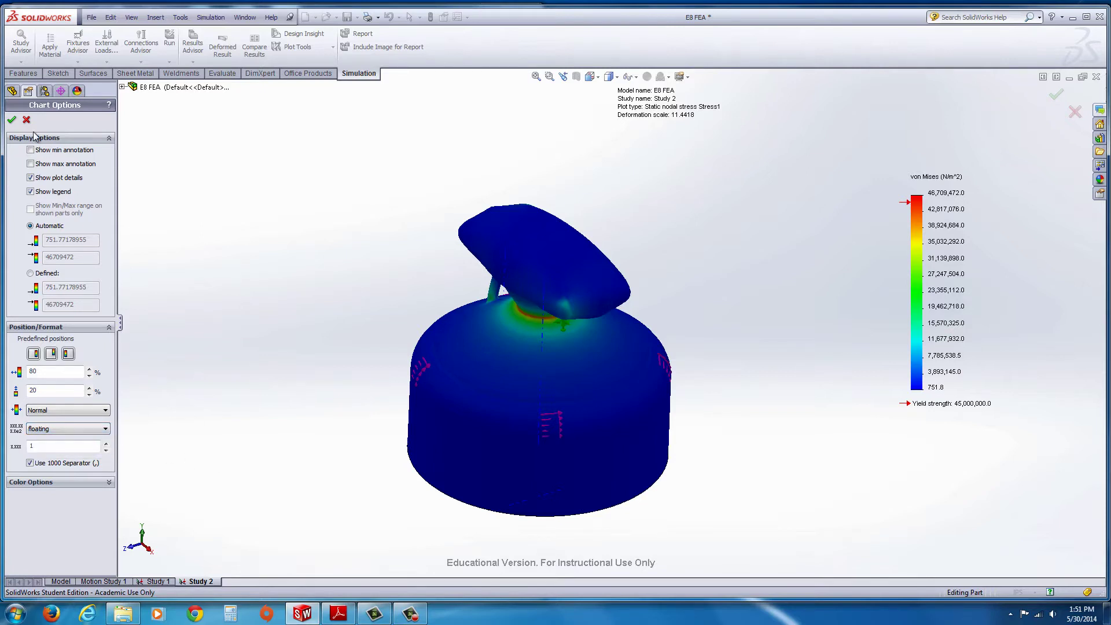
left_click(11, 120)
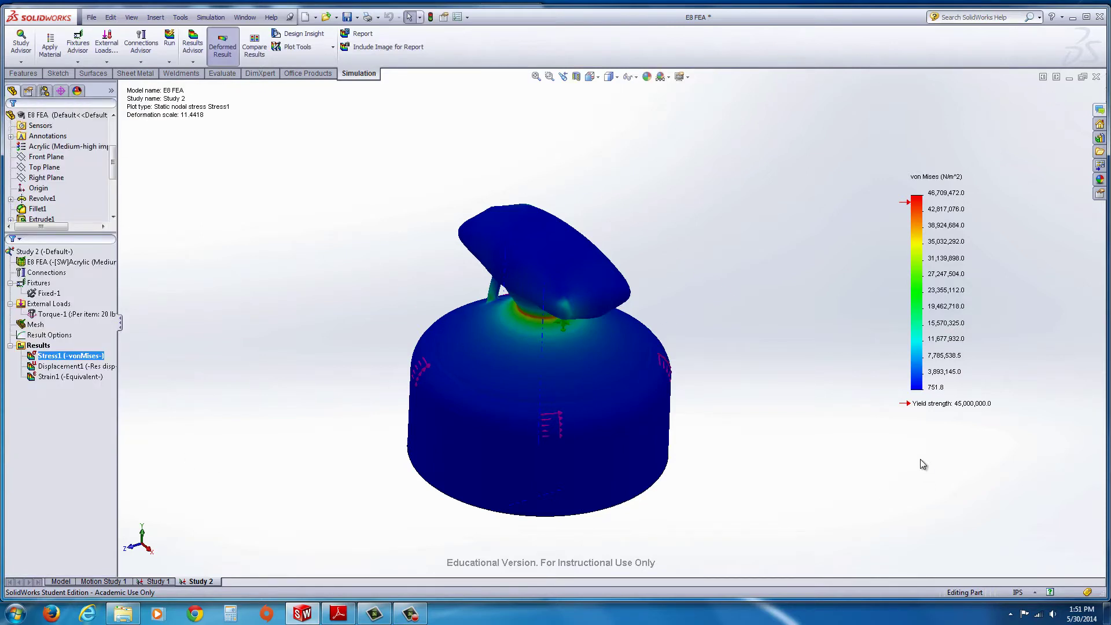
- Change the stress units of the von Mises plot to N/mm^2 (MPa)
right_click(918, 318)
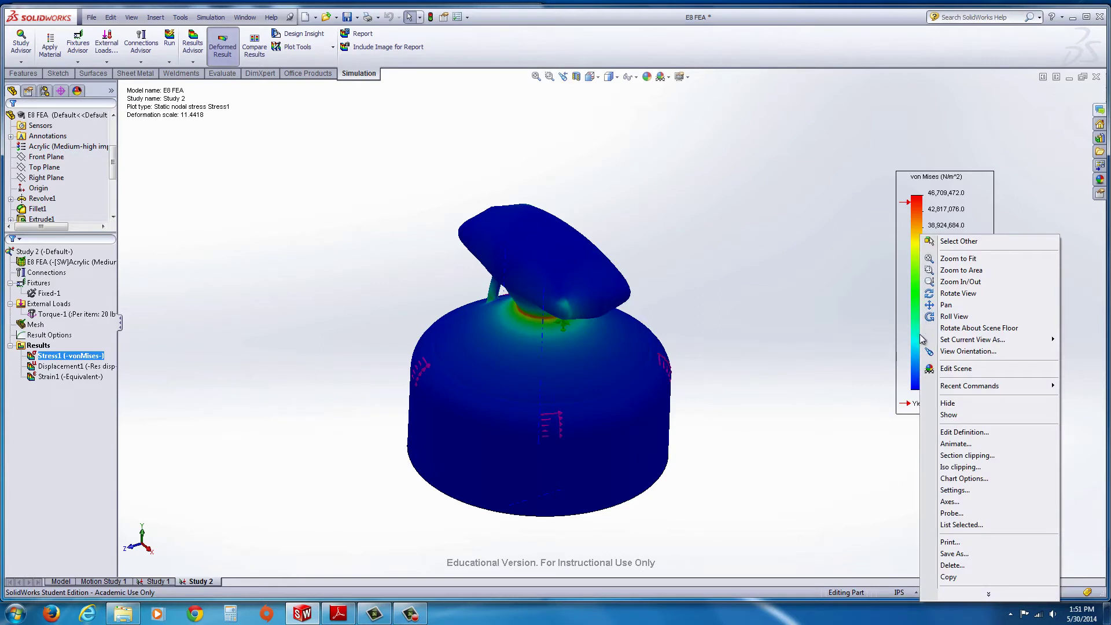
left_click(954, 433)
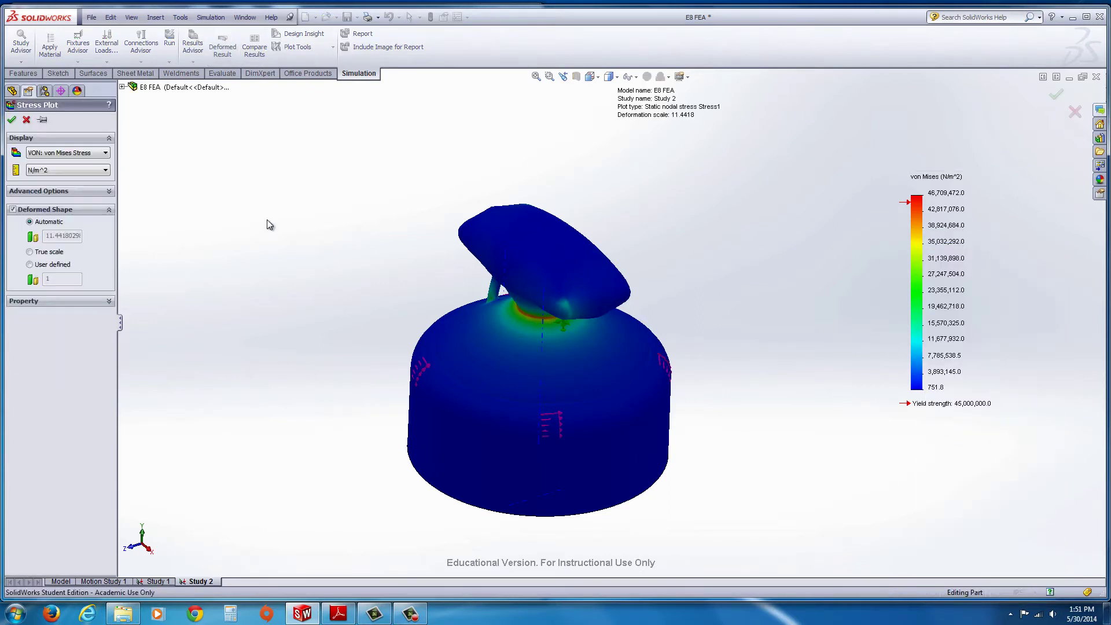
left_click(96, 158)
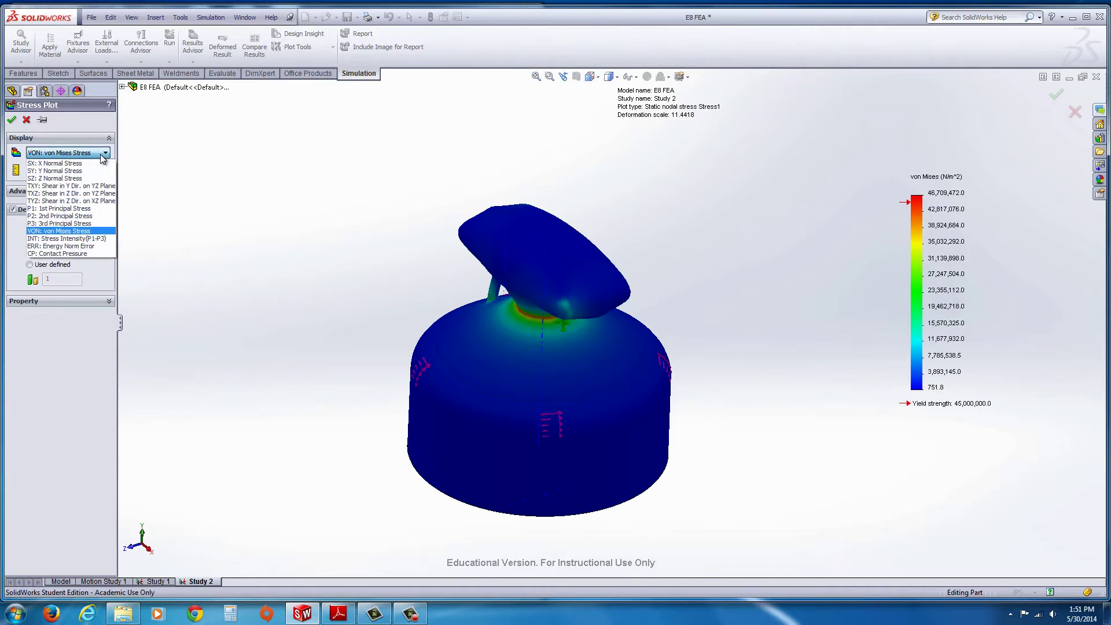
left_click(100, 170)
left_click(101, 170)
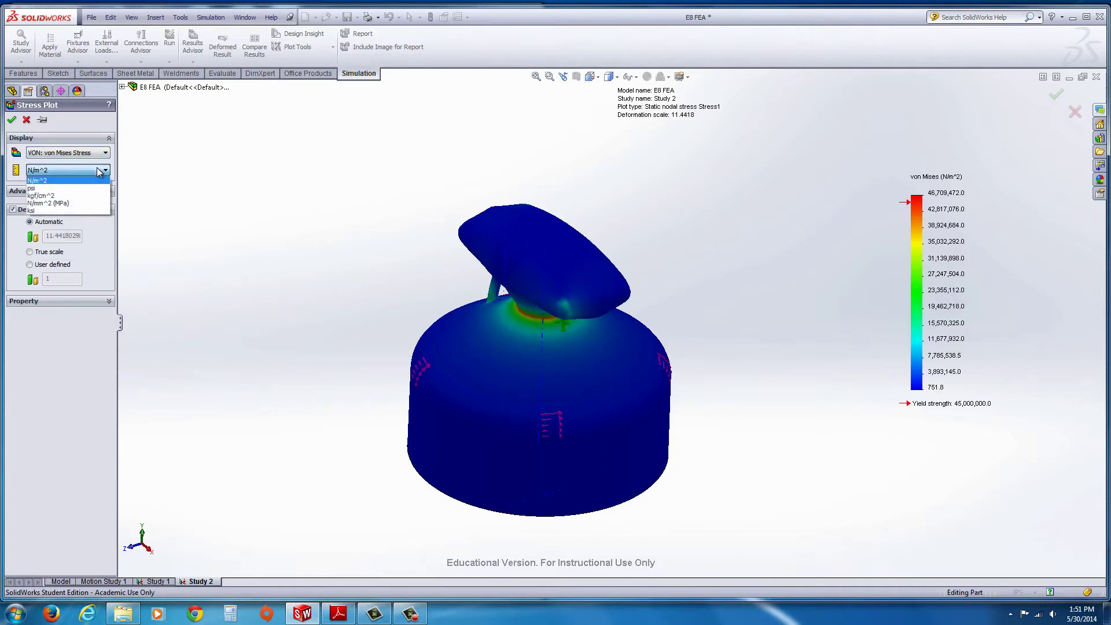
left_click(60, 205)
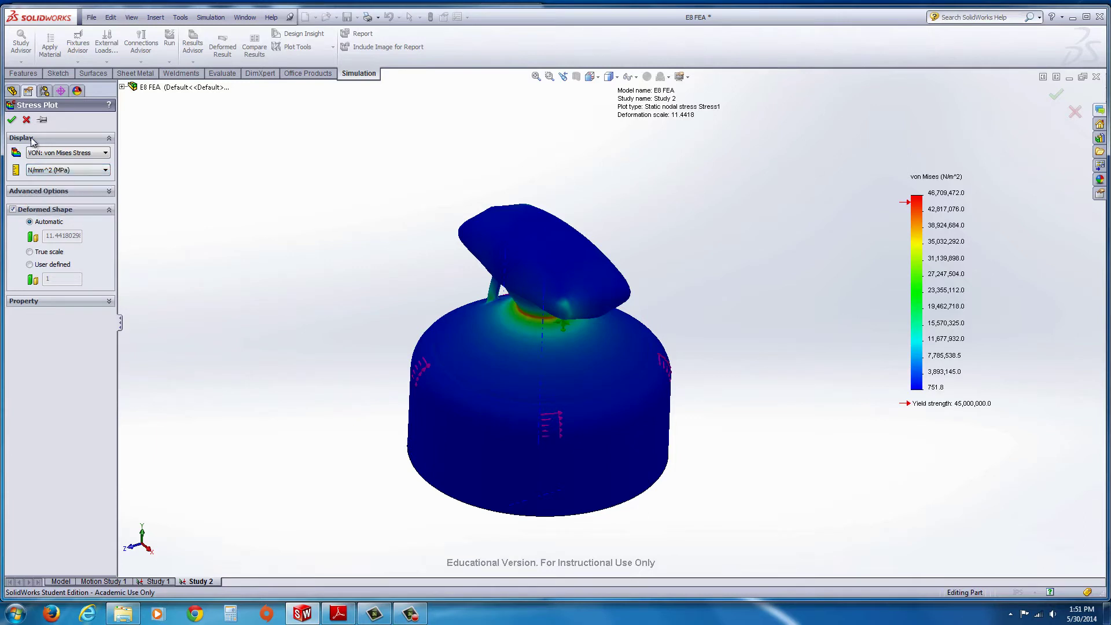
left_click(12, 121)
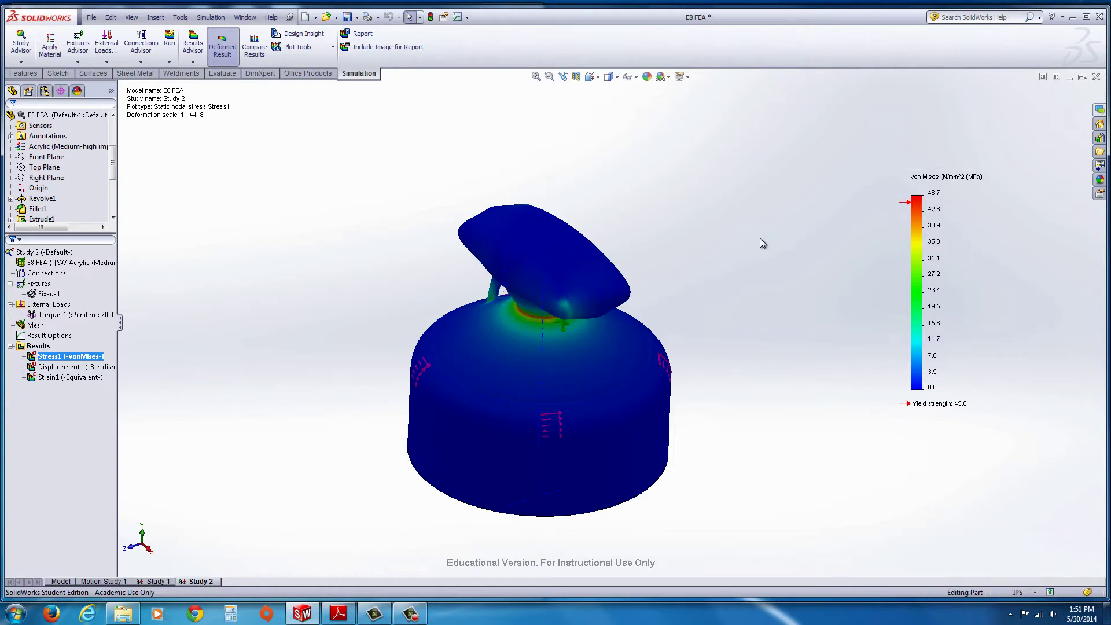
- Examine the von Mises stress around the cap's neck and the thin strut from several sides, comparing the colours with the legend
scroll(513, 401, "down", 5)
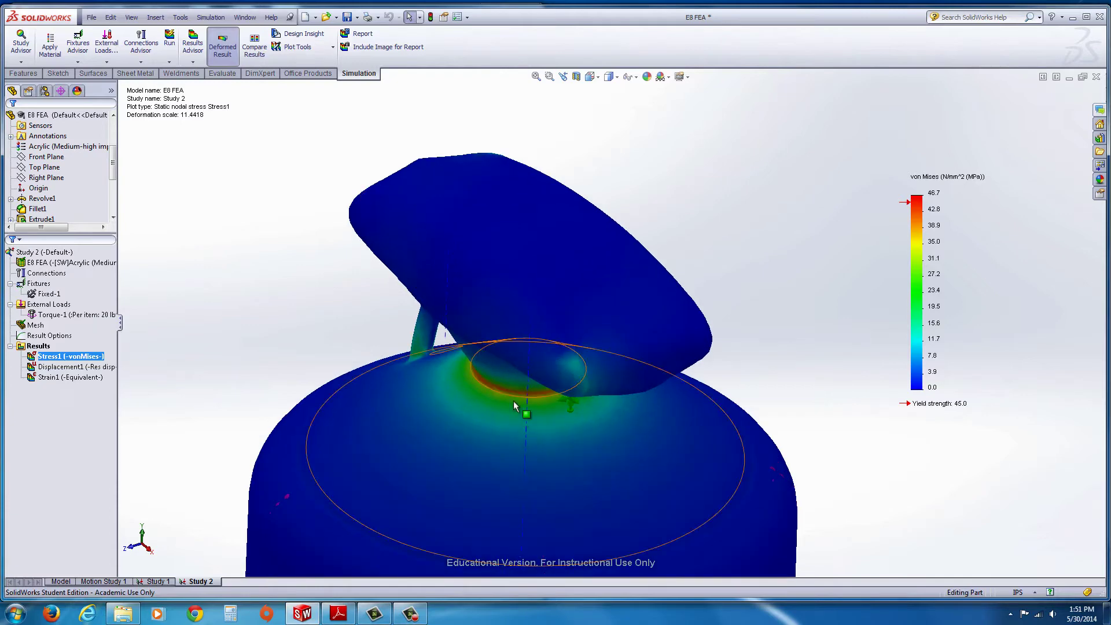
scroll(513, 401, "down", 5)
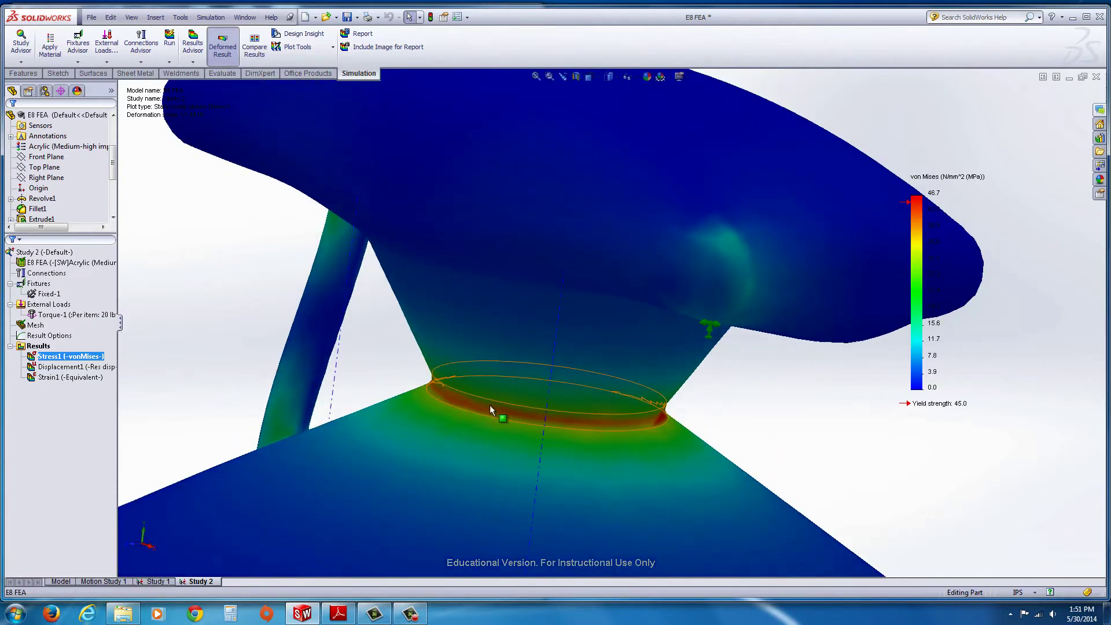
scroll(680, 441, "up", 5)
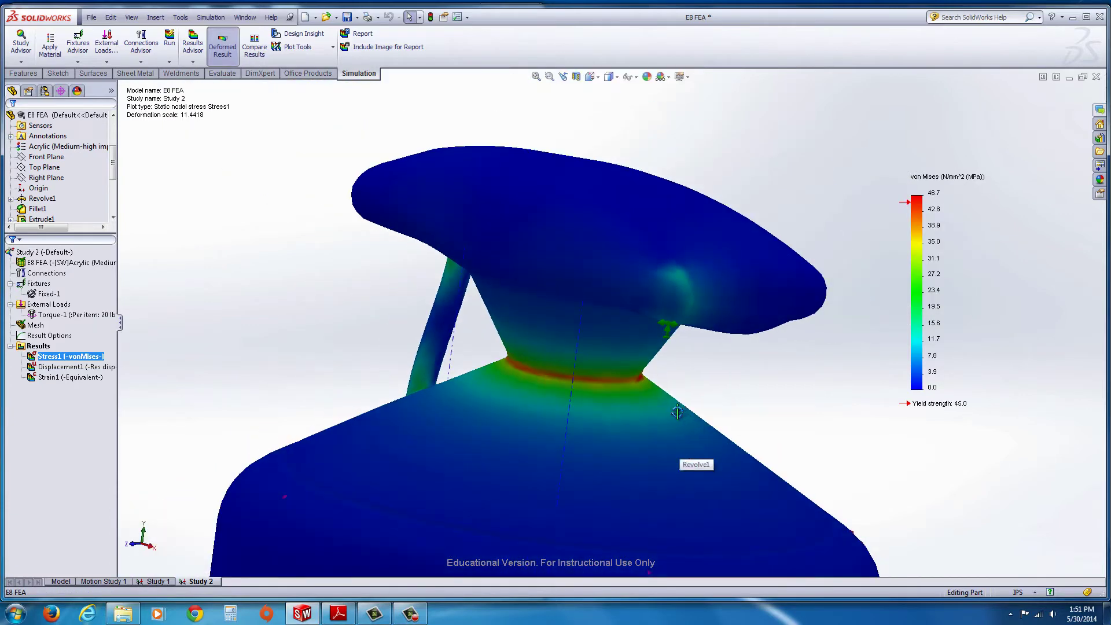
middle_click_drag(677, 413, 570, 423)
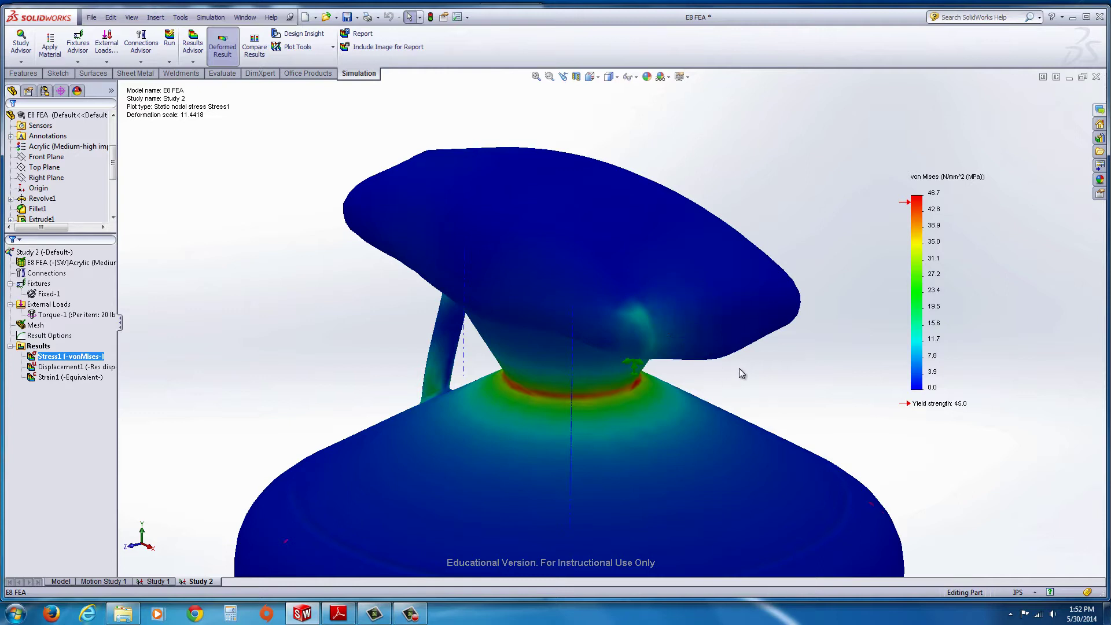
scroll(736, 369, "up", 4)
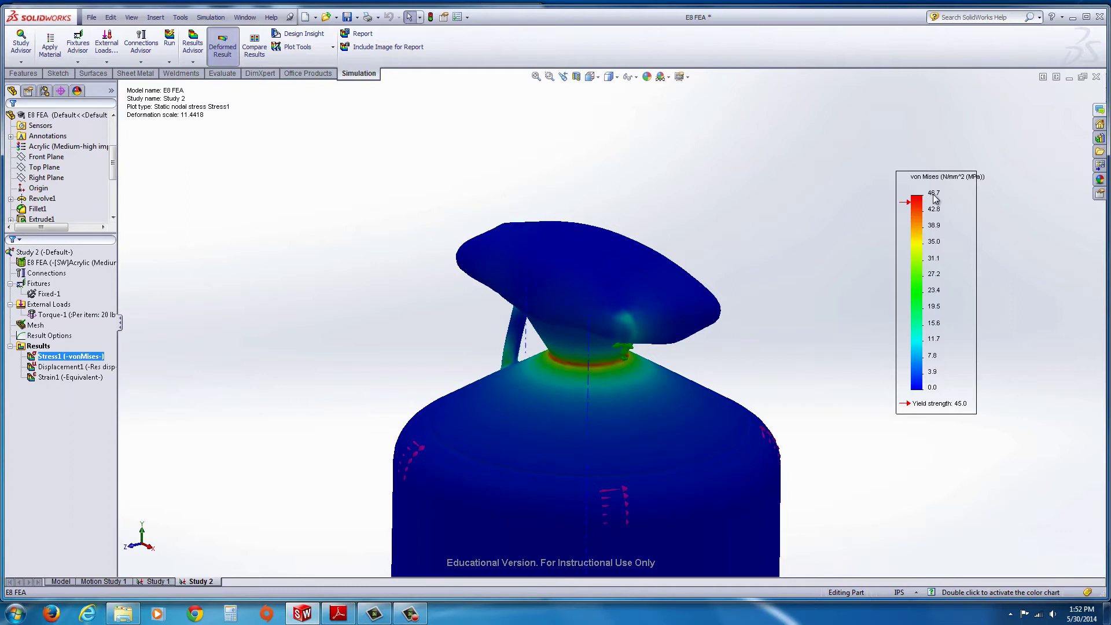
middle_click_drag(505, 352, 680, 346)
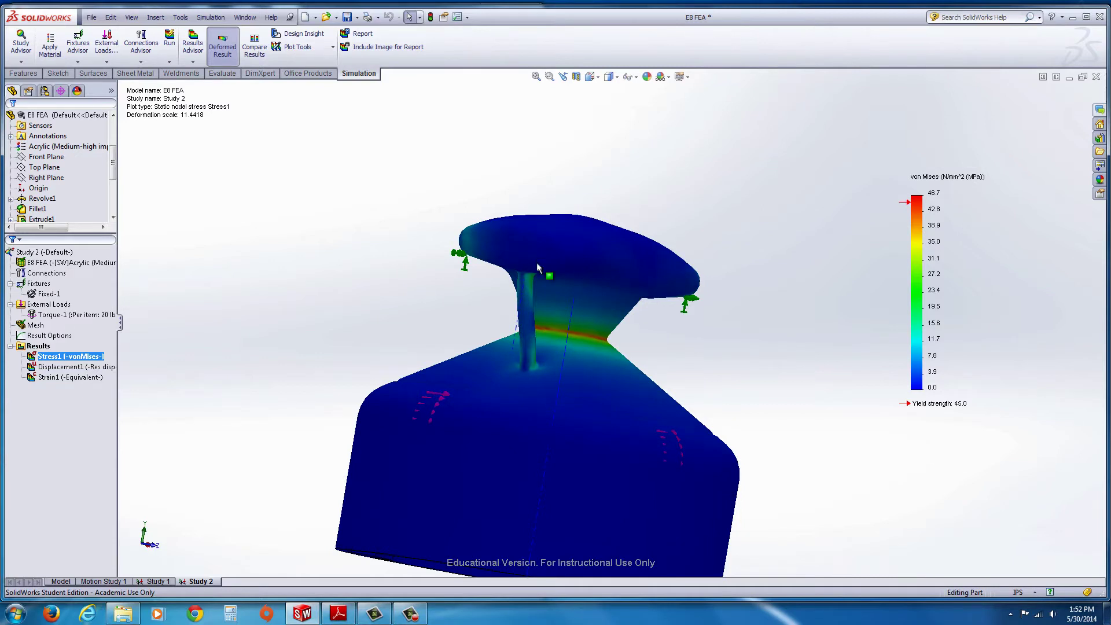
scroll(541, 269, "down", 3)
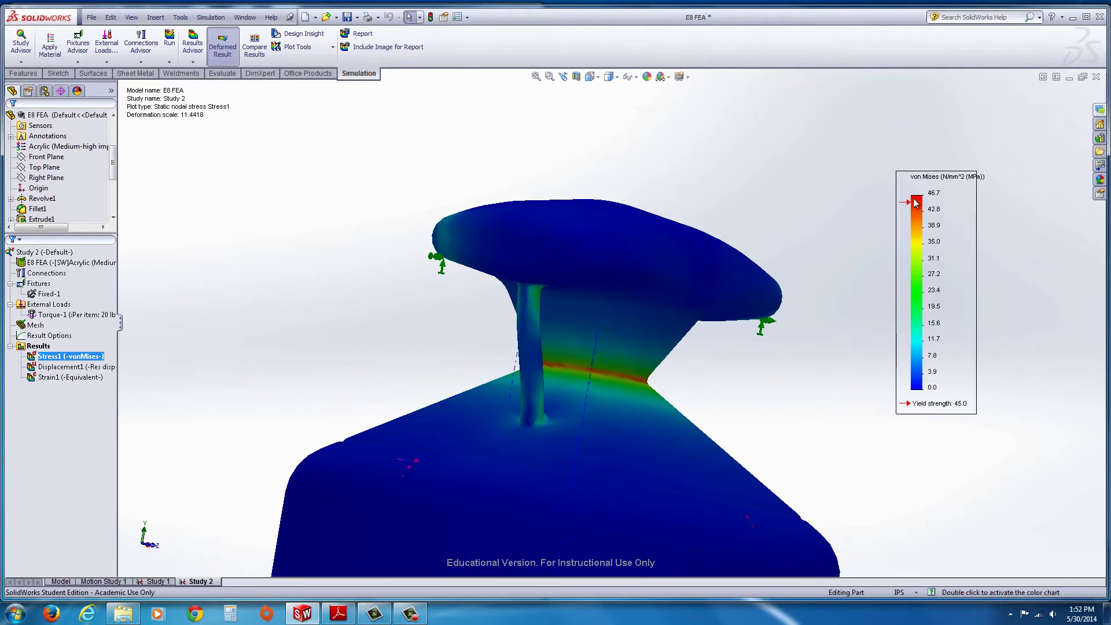
scroll(722, 374, "down", 2)
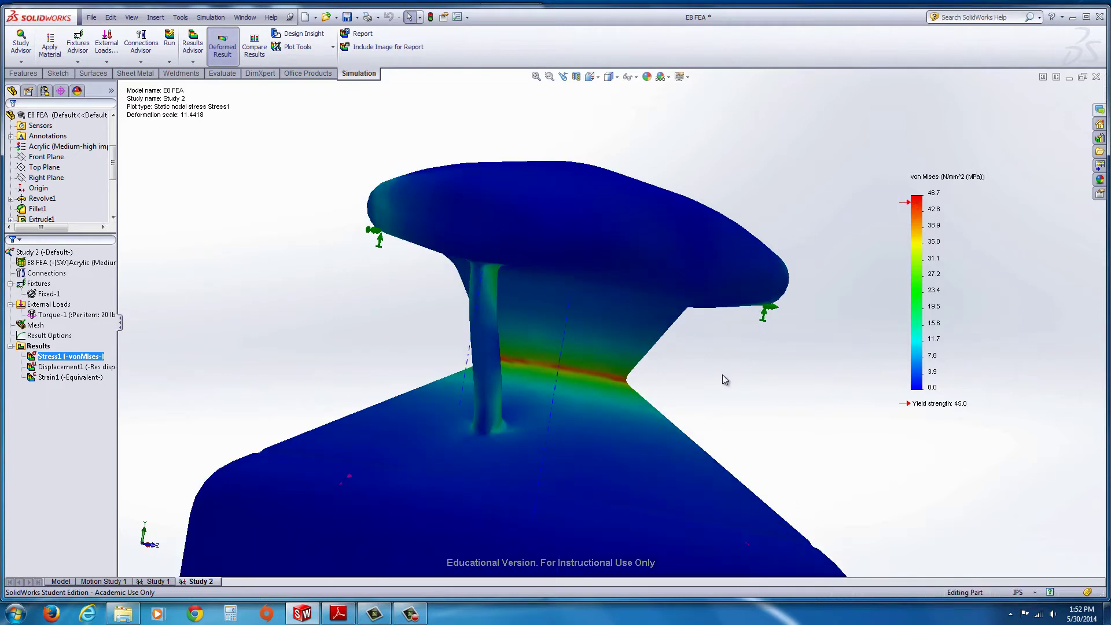
middle_click_drag(723, 374, 523, 346)
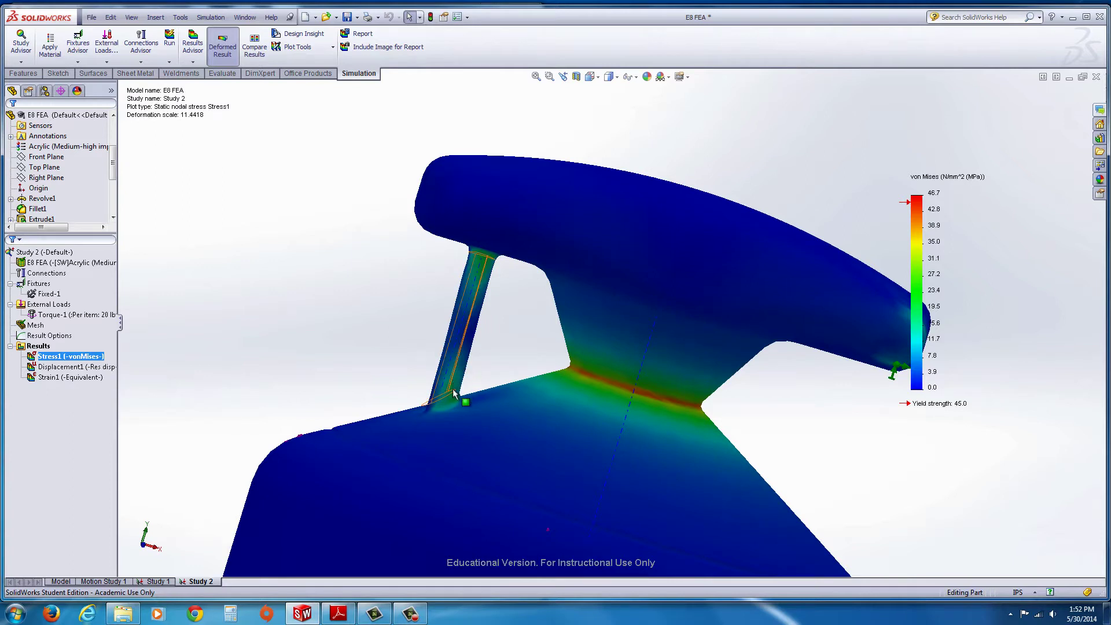
middle_click_drag(489, 288, 565, 391)
scroll(739, 382, "up", 5)
scroll(735, 370, "down", 5)
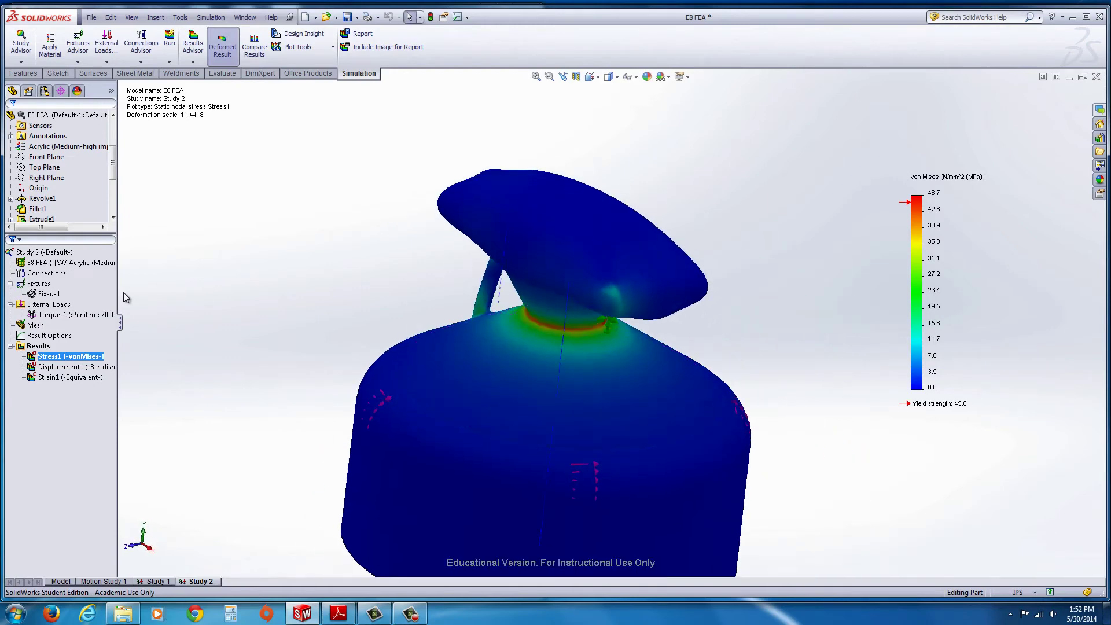
- Animate the Stress1 plot, watch the cap deform from several angles, and end the animation
scroll(58, 304, "down", 2)
right_click(41, 357)
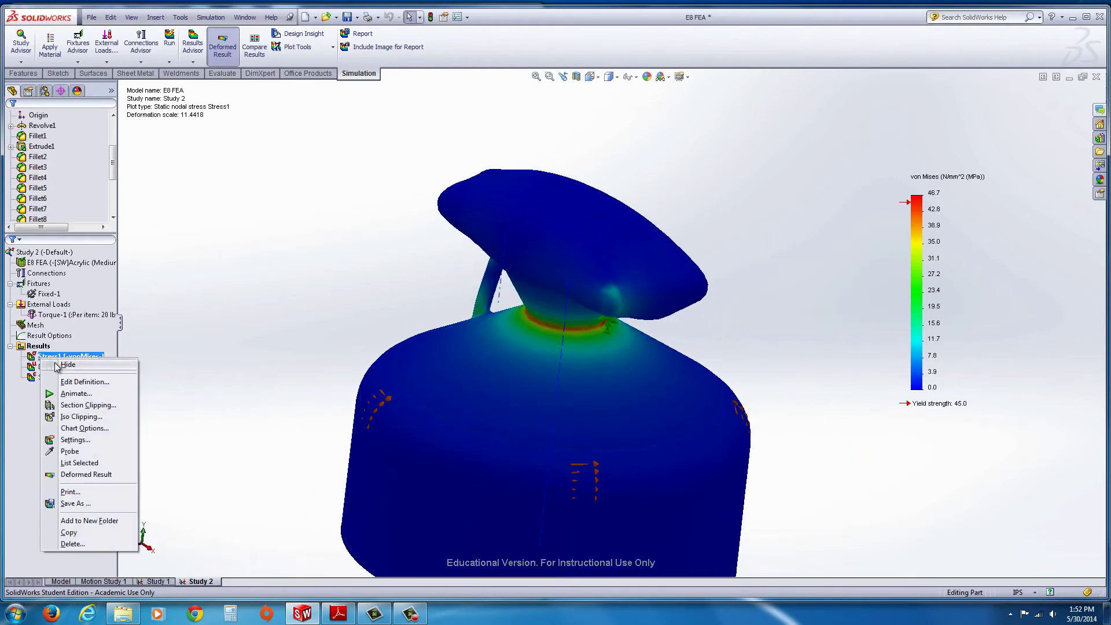
left_click(75, 393)
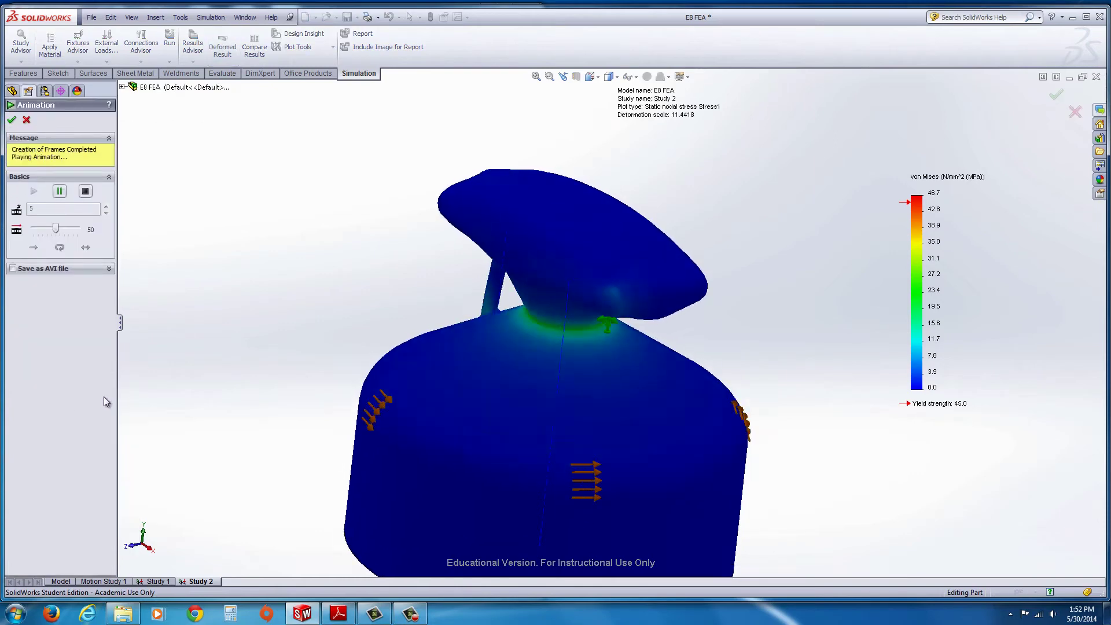
middle_click_drag(248, 346, 312, 258)
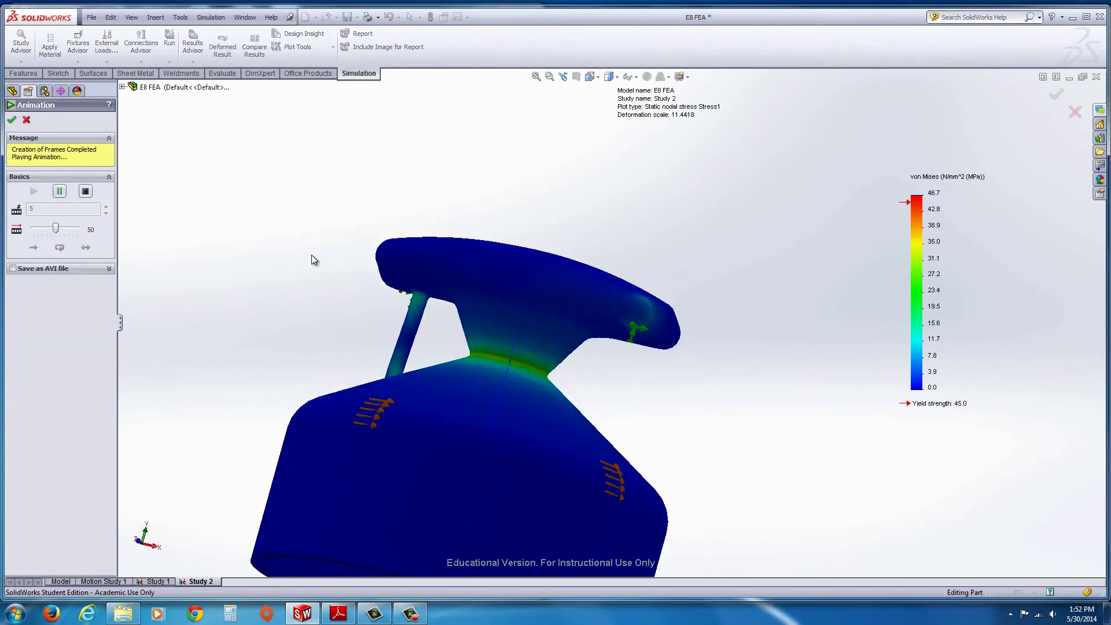
middle_click_drag(300, 355, 330, 427)
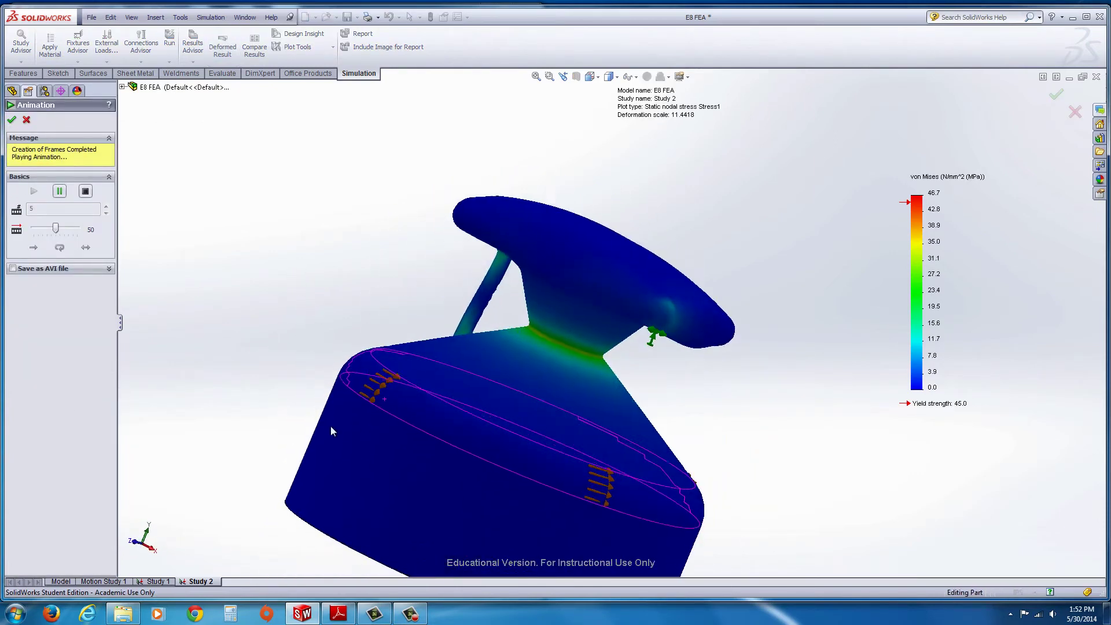
scroll(617, 325, "down", 5)
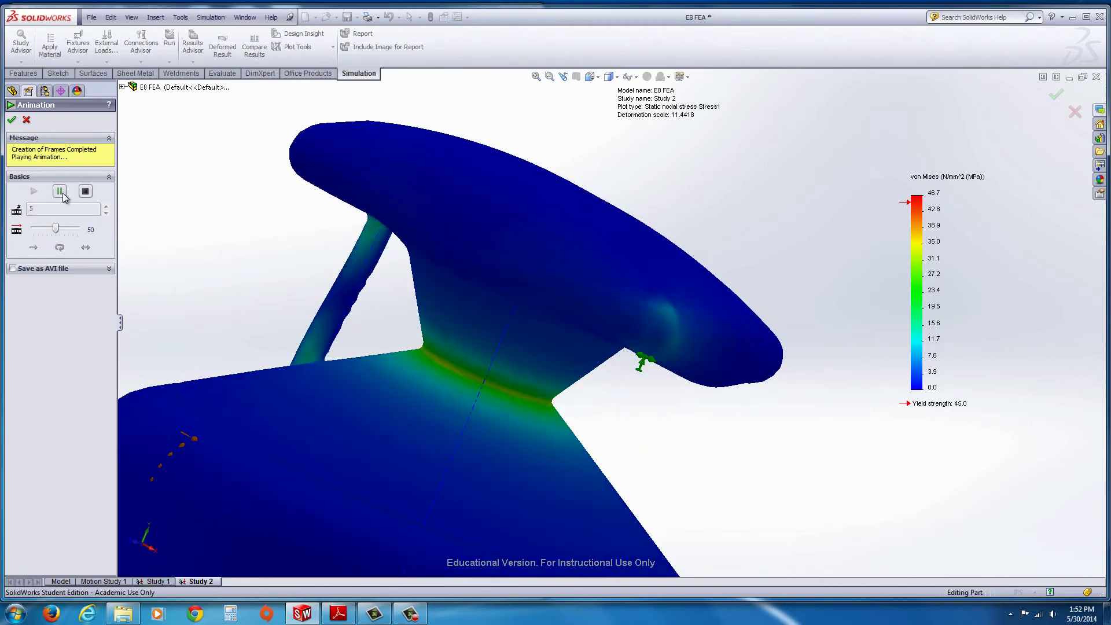
left_click(85, 191)
left_click(26, 120)
- Try to cut through the stress plot with a Section View on the Front Plane
scroll(368, 350, "up", 5)
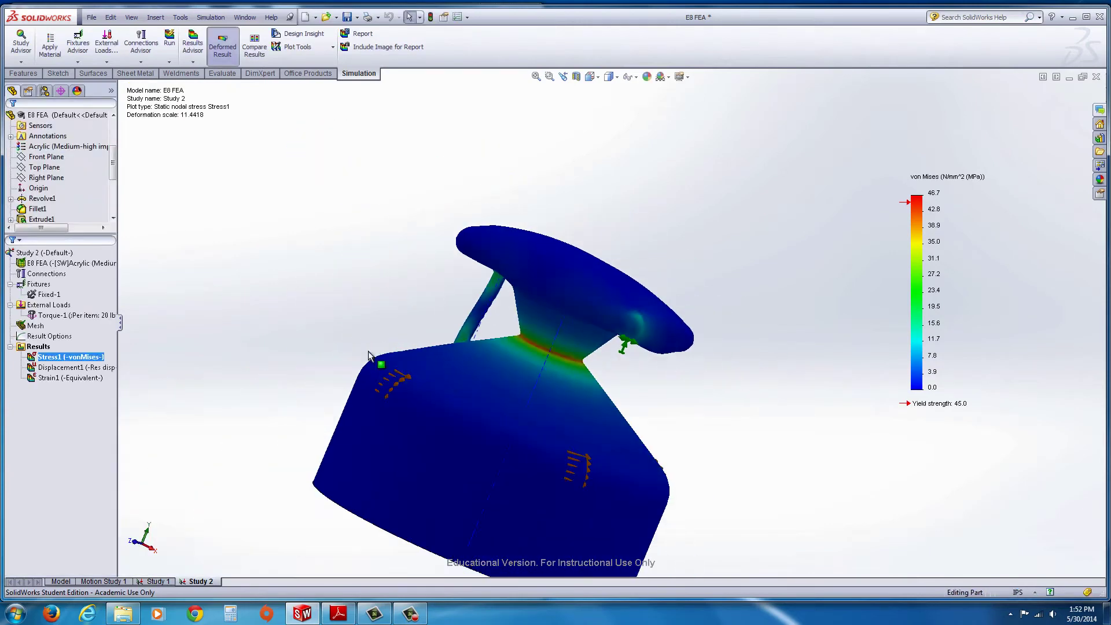
scroll(602, 364, "down", 5)
scroll(570, 351, "down", 3)
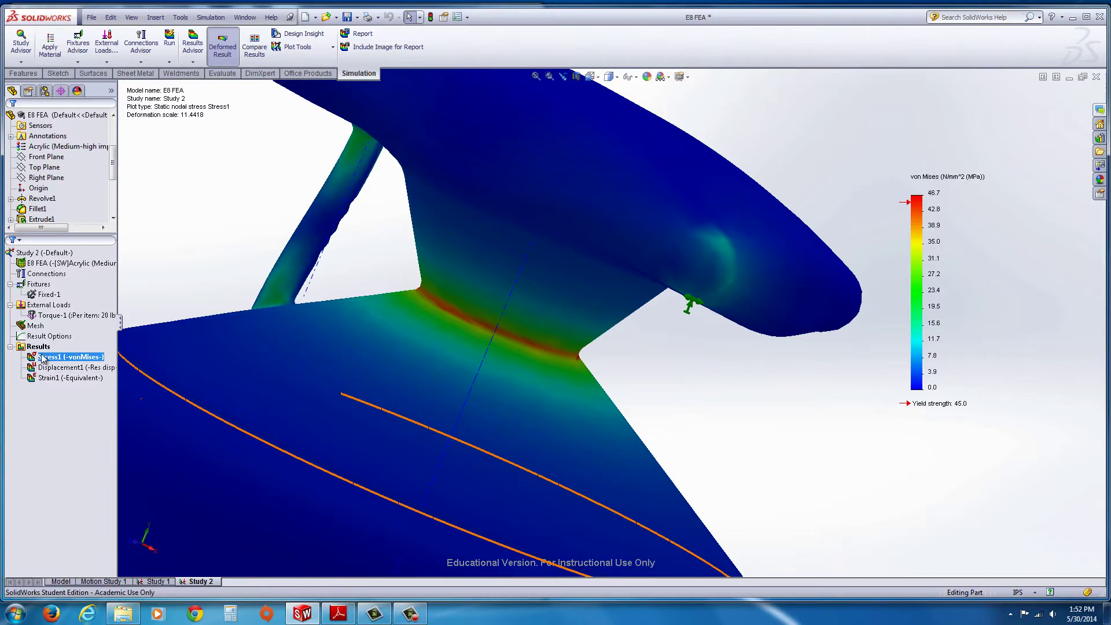
scroll(474, 207, "up", 2)
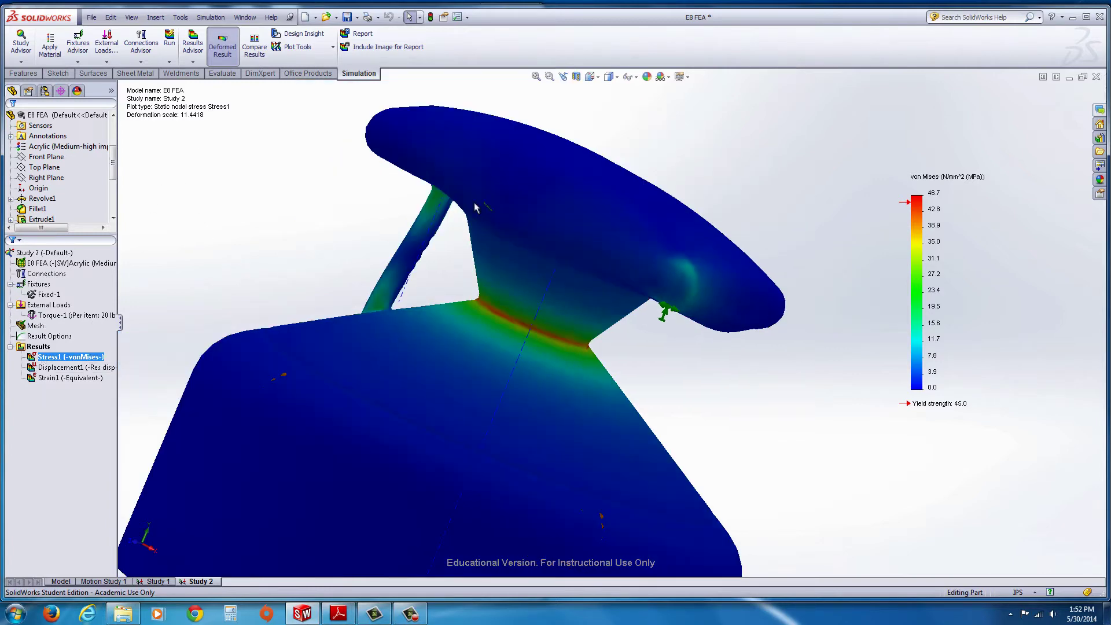
left_click(576, 76)
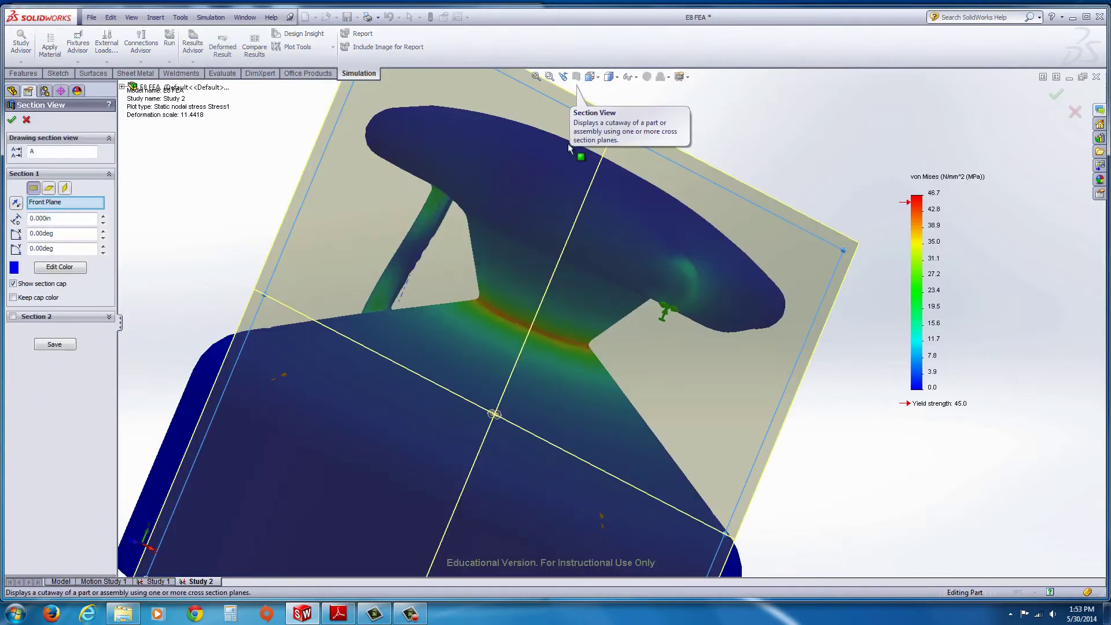
mouse_move(504, 341)
middle_mouse_down()
mouse_move(463, 313)
mouse_move(532, 353)
mouse_move(506, 339)
middle_mouse_up()
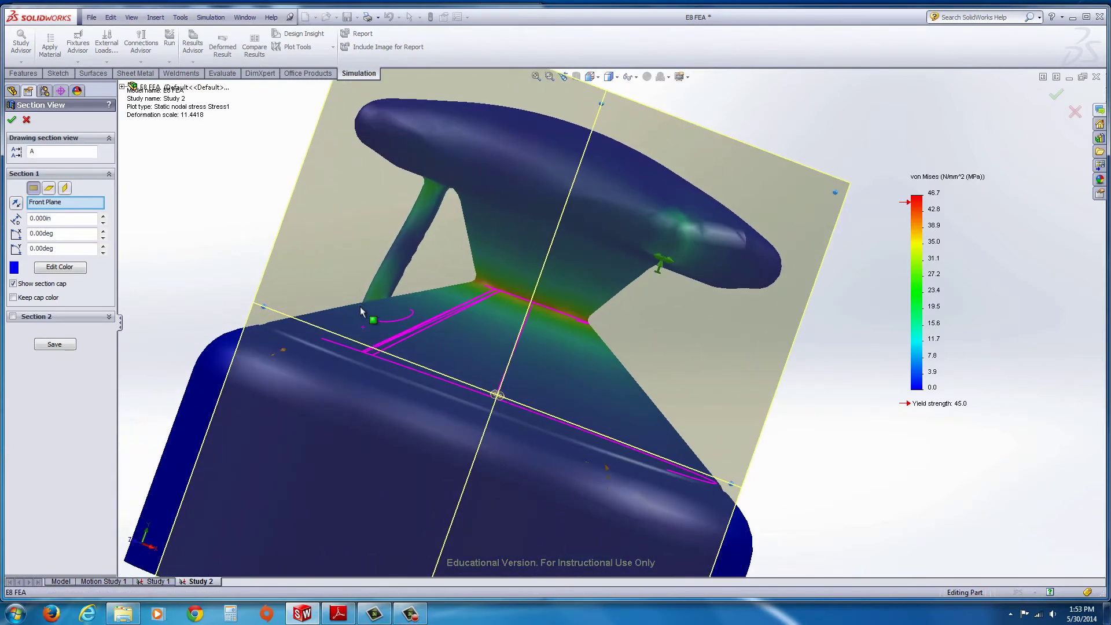
left_click(12, 120)
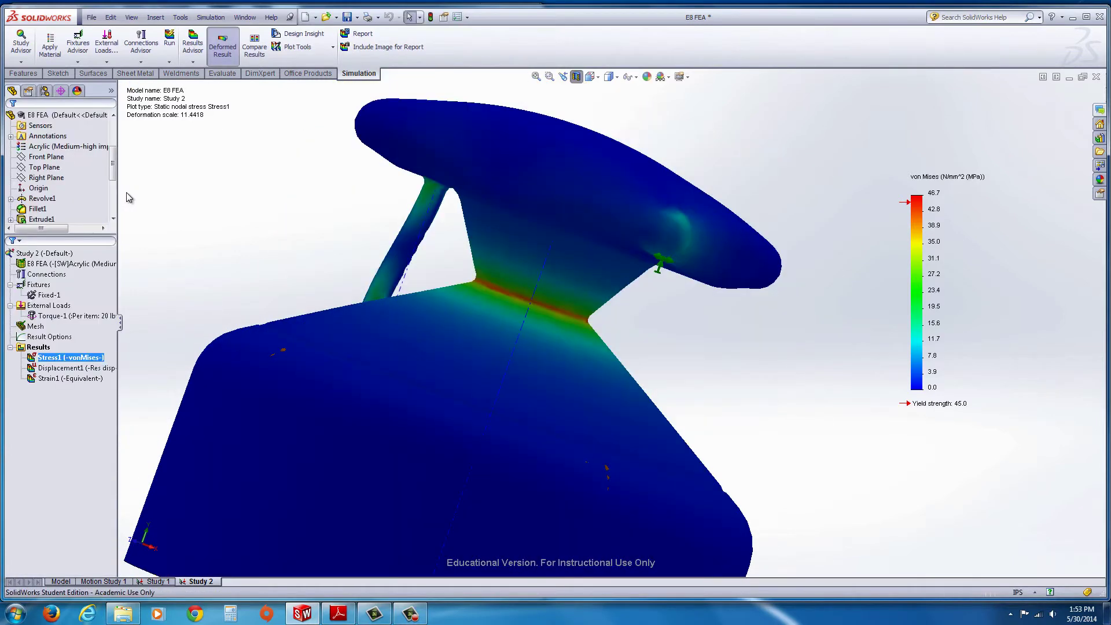
left_click(577, 76)
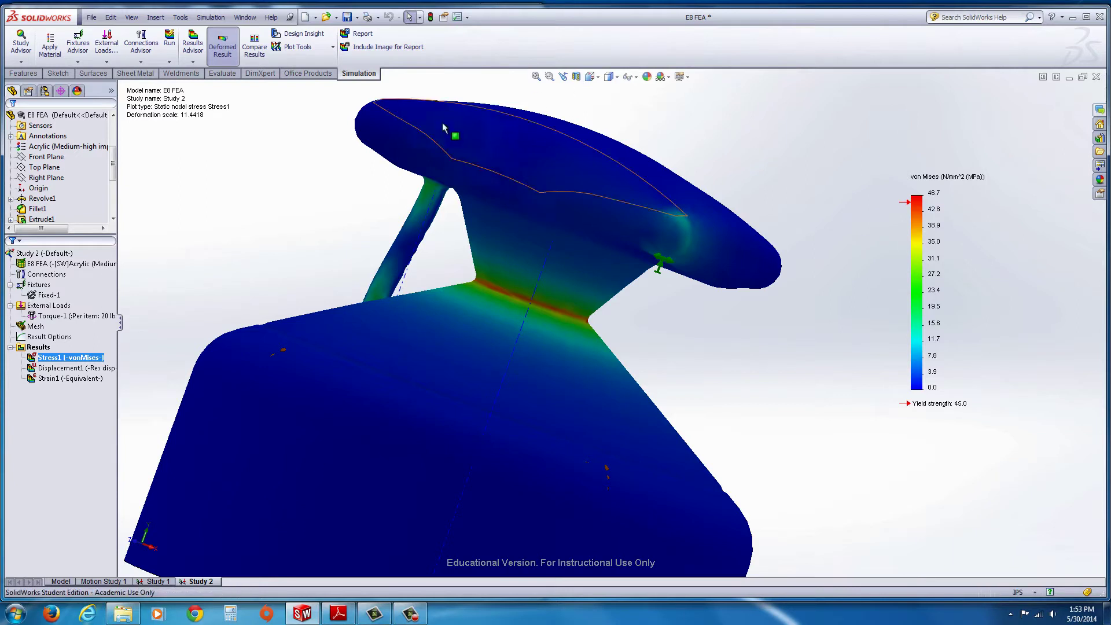
- Clip the Stress1 plot with a section on the Front Plane, examine the internal stress around the neck, and discard the clipping
left_click(98, 358)
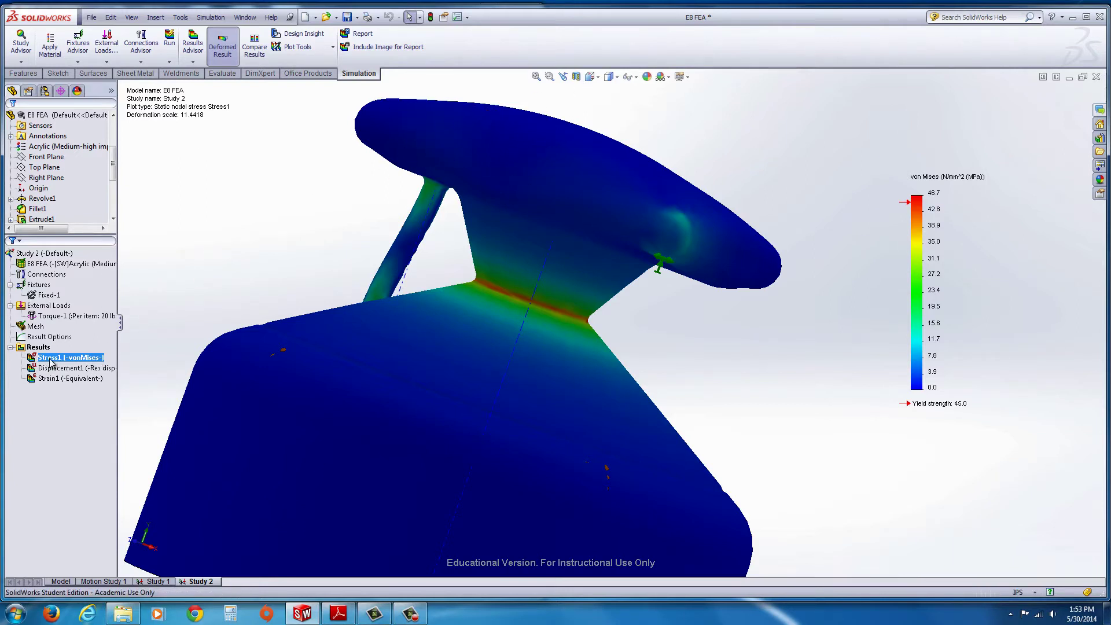
right_click(51, 362)
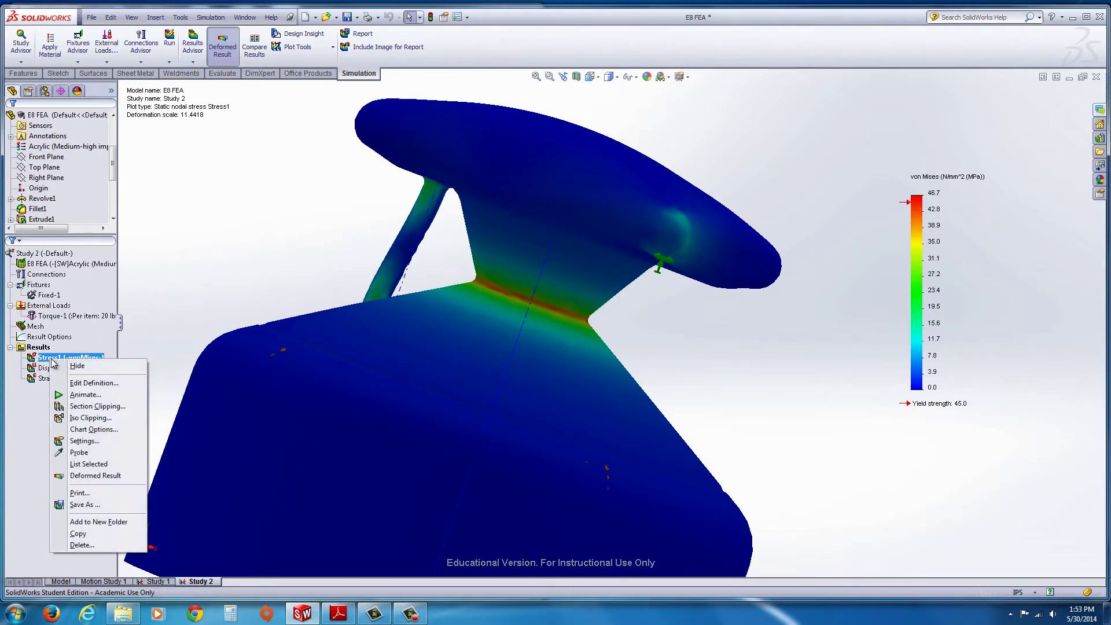
left_click(98, 406)
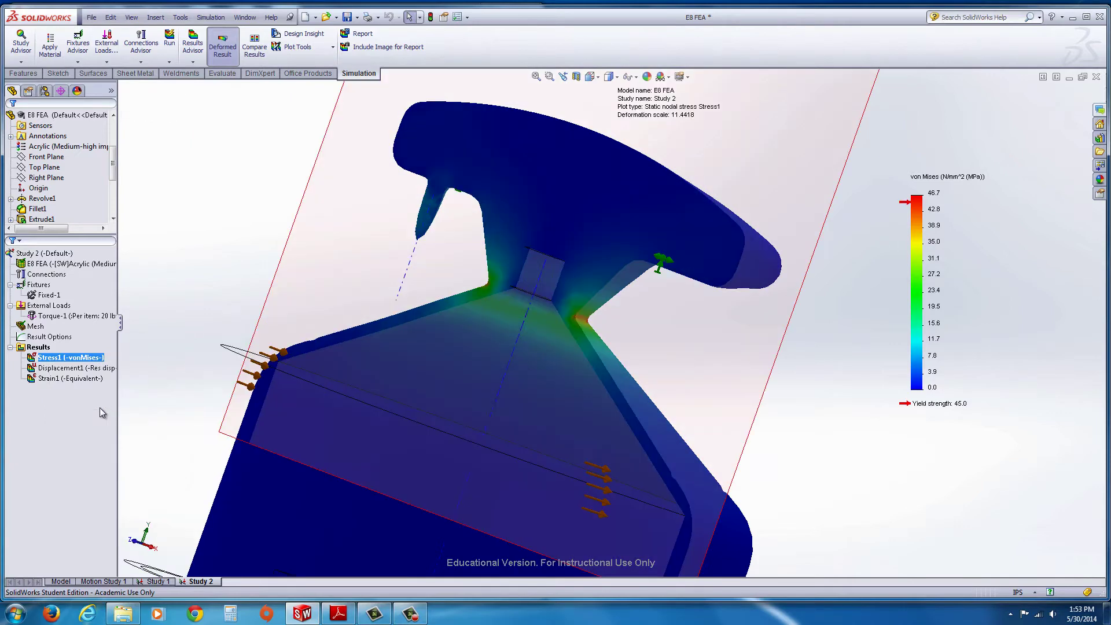
middle_click_drag(357, 352, 598, 362)
scroll(643, 295, "down", 5)
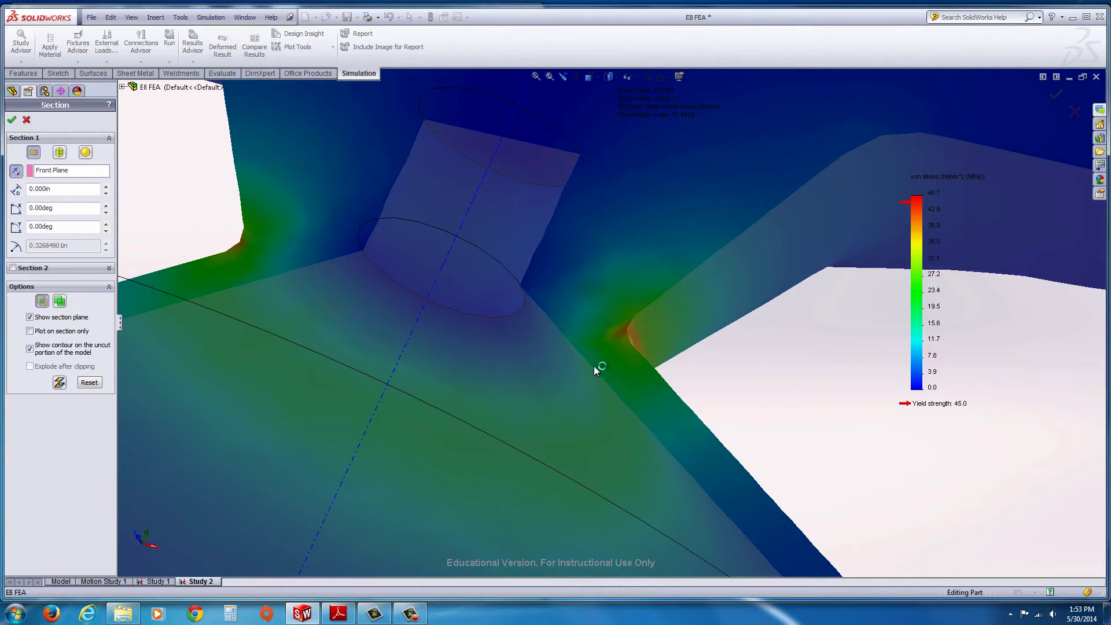
scroll(526, 325, "up", 4)
middle_click_drag(532, 319, 593, 321)
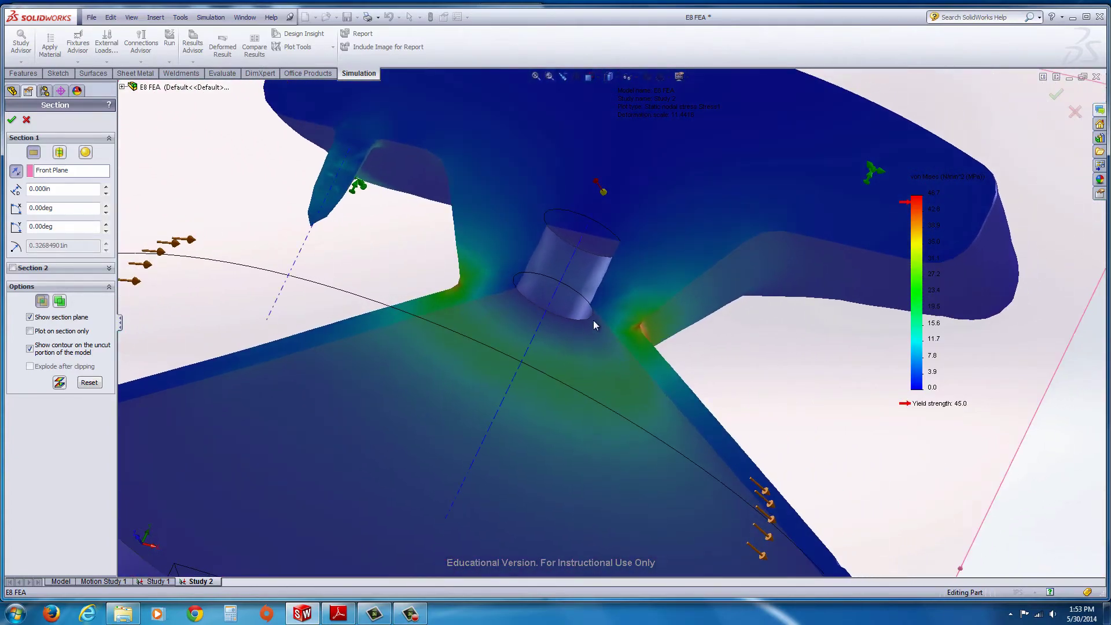
scroll(630, 378, "down", 3)
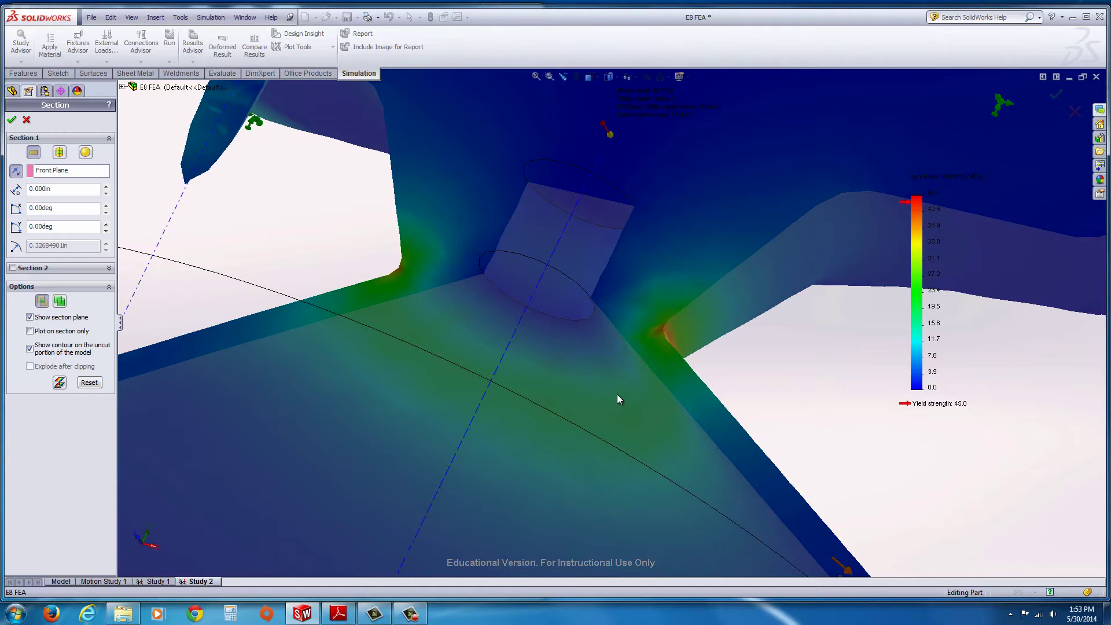
key("f")
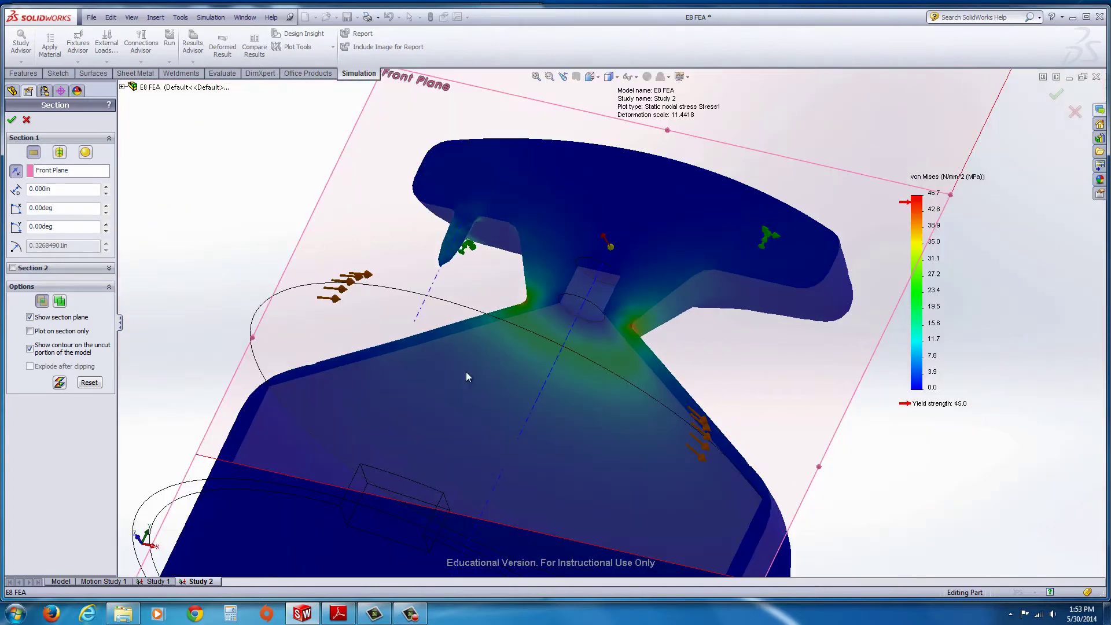
left_click(26, 121)
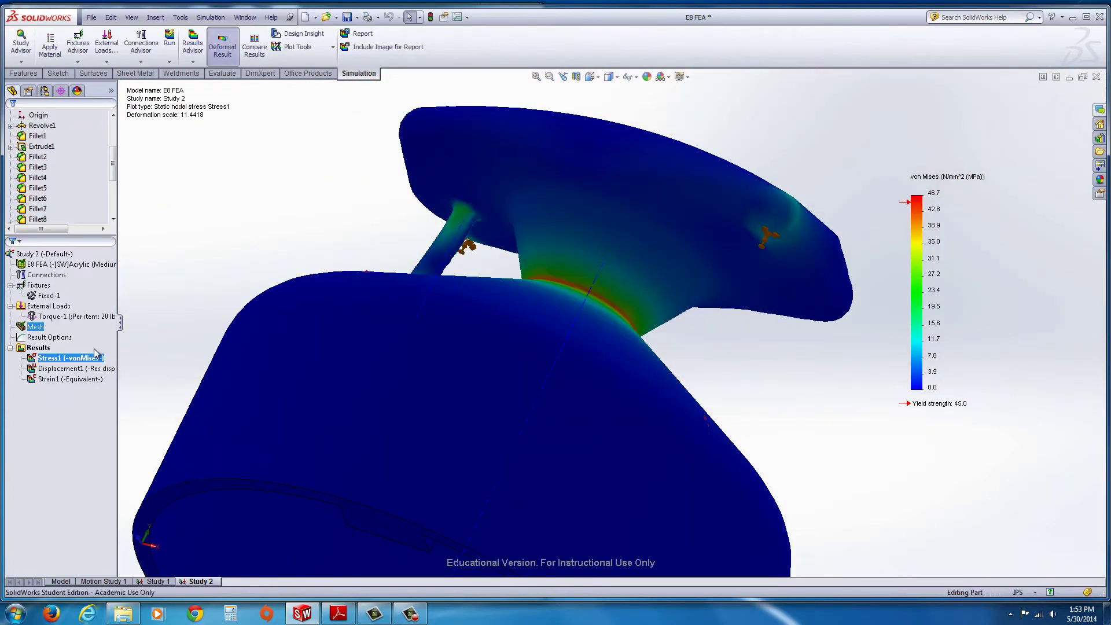
- Iso-clip the Stress1 plot at about 11.68 and then 13.55 N/mm^2 to inspect the highly stressed regions, and discard the clipping
right_click(42, 358)
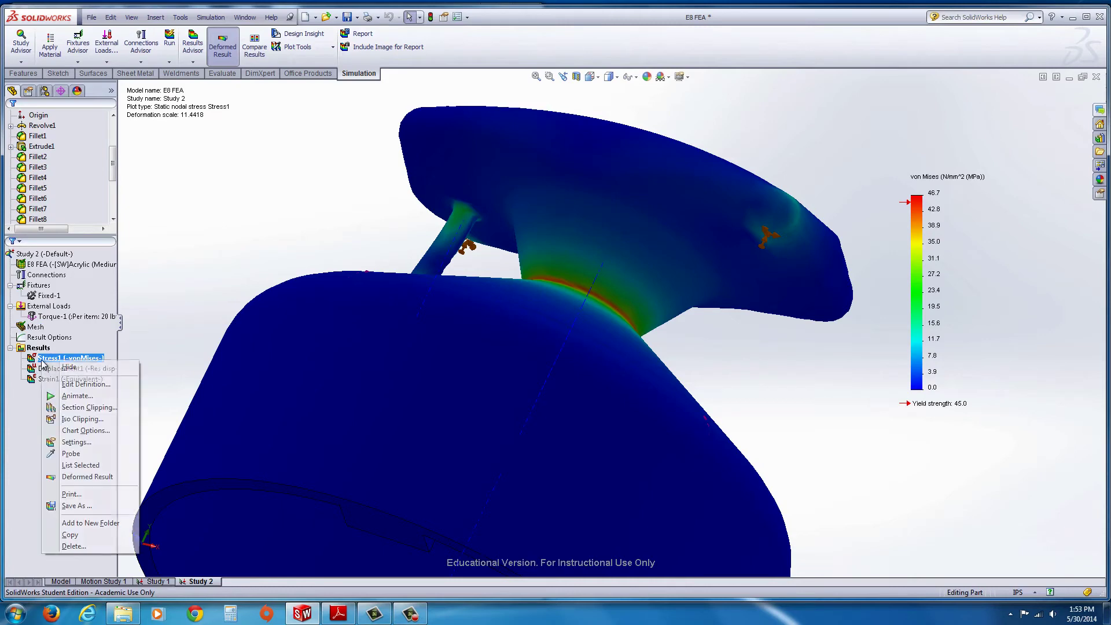
left_click(65, 419)
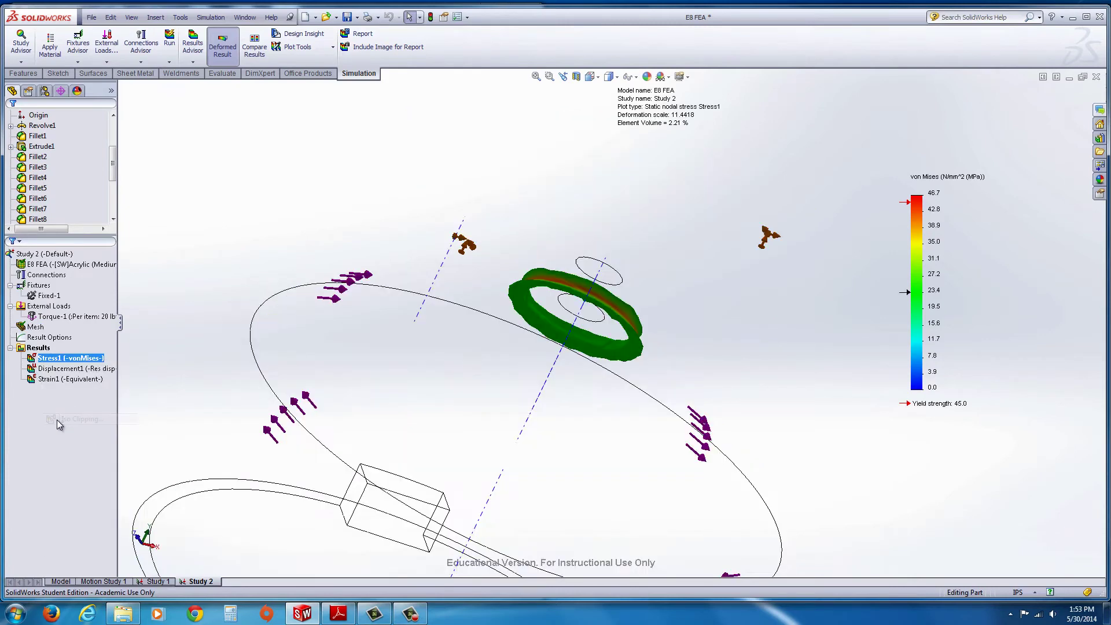
mouse_move(56, 183)
left_mouse_down()
mouse_move(72, 185)
mouse_move(45, 185)
left_mouse_up()
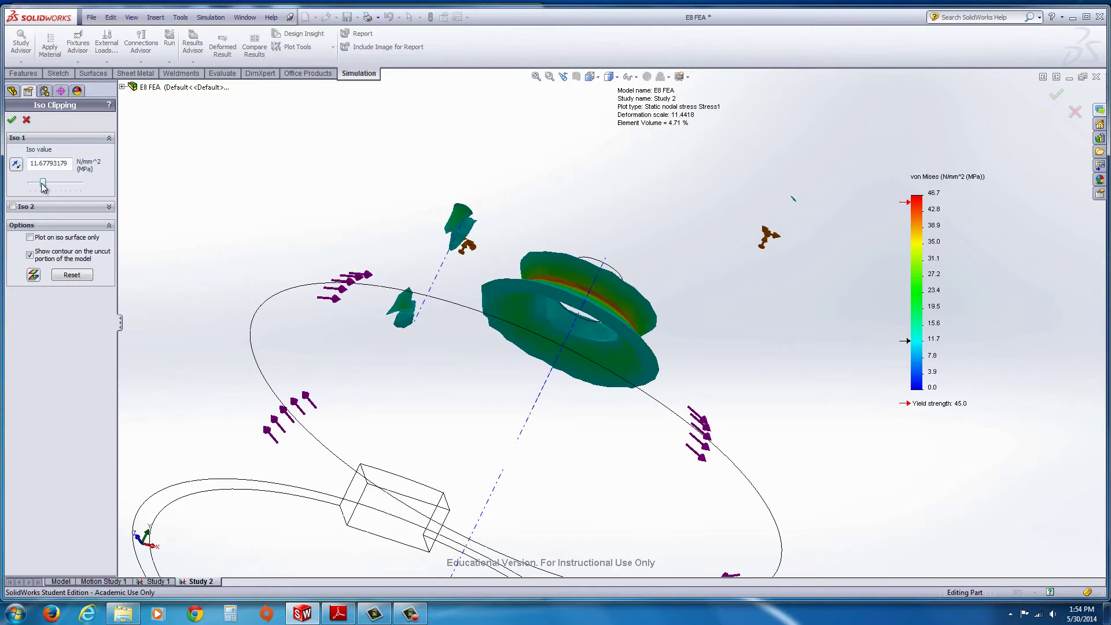
mouse_move(43, 184)
left_mouse_down()
mouse_move(34, 188)
mouse_move(54, 184)
mouse_move(43, 184)
left_mouse_up()
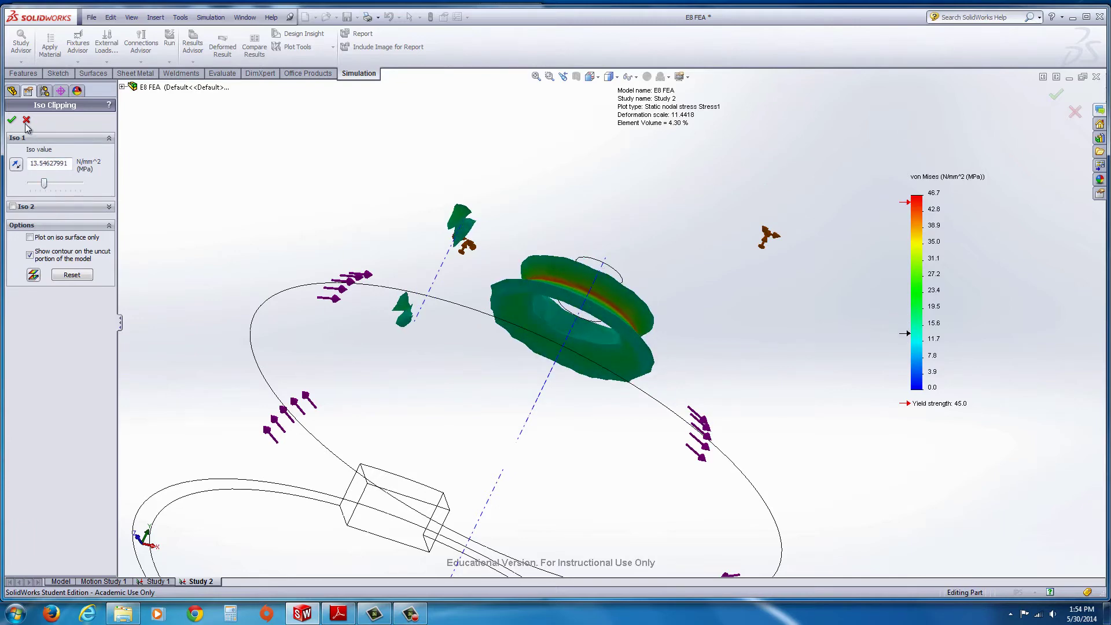
left_click(27, 121)
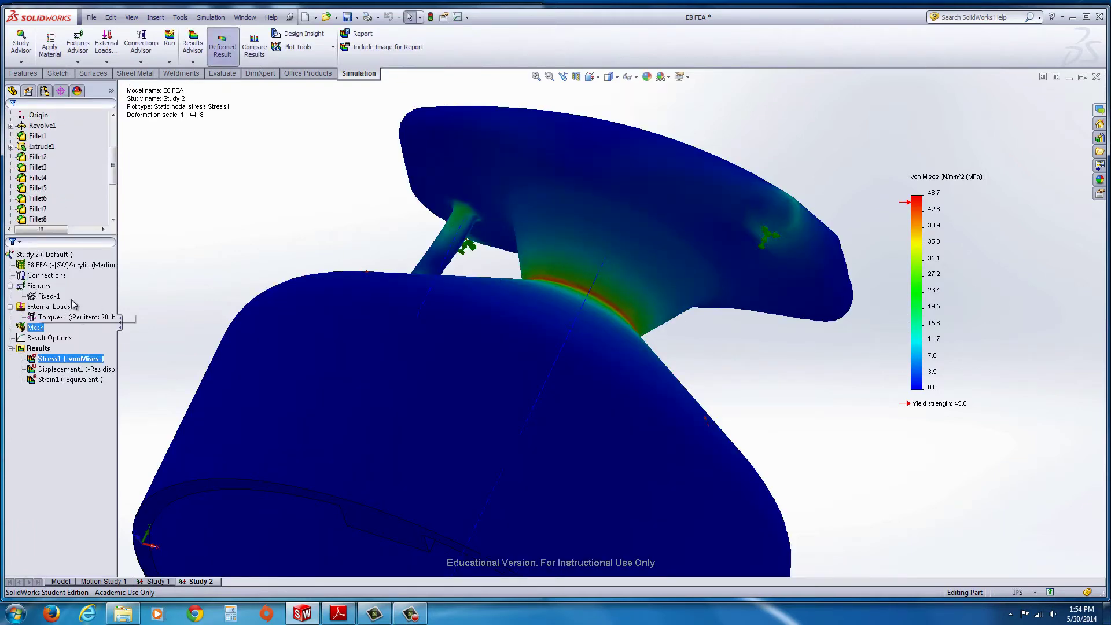
right_click(63, 363)
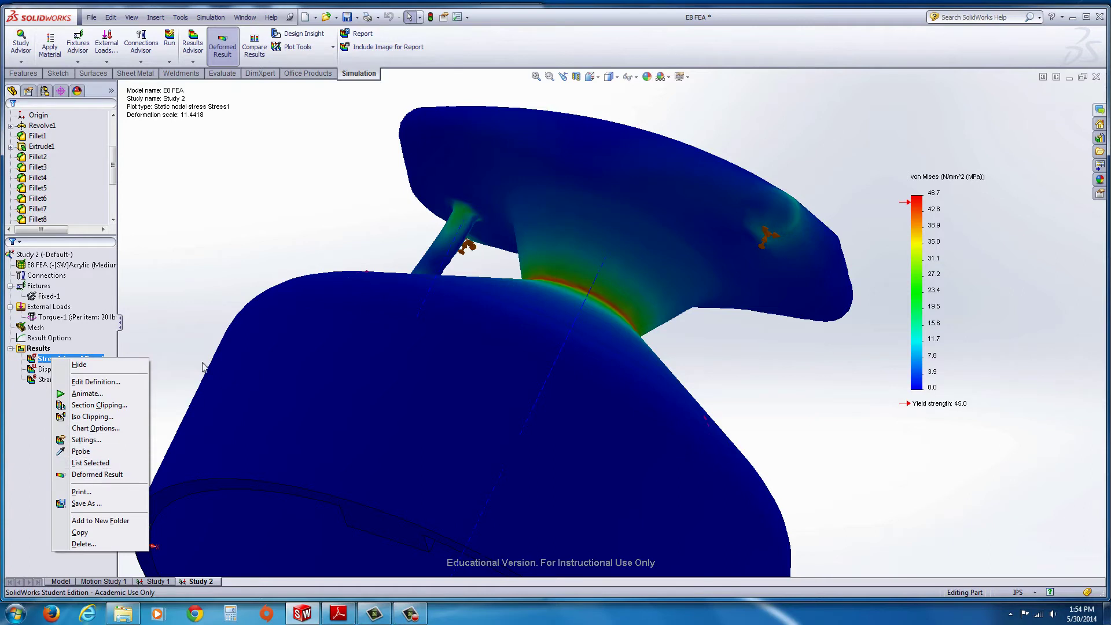
left_click(212, 284)
middle_click_drag(212, 285, 661, 296)
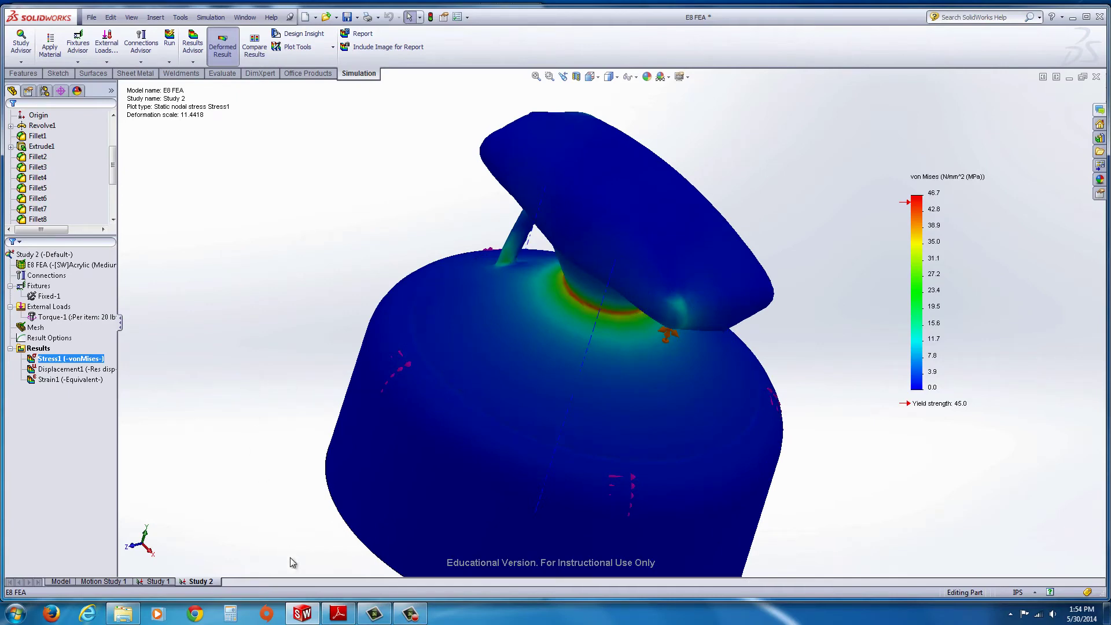
- Switch to the CAD 208 SIMULATION PDF and read the toy steering wheel case study's task and required deliverables, with the page fully visible
left_click(338, 613)
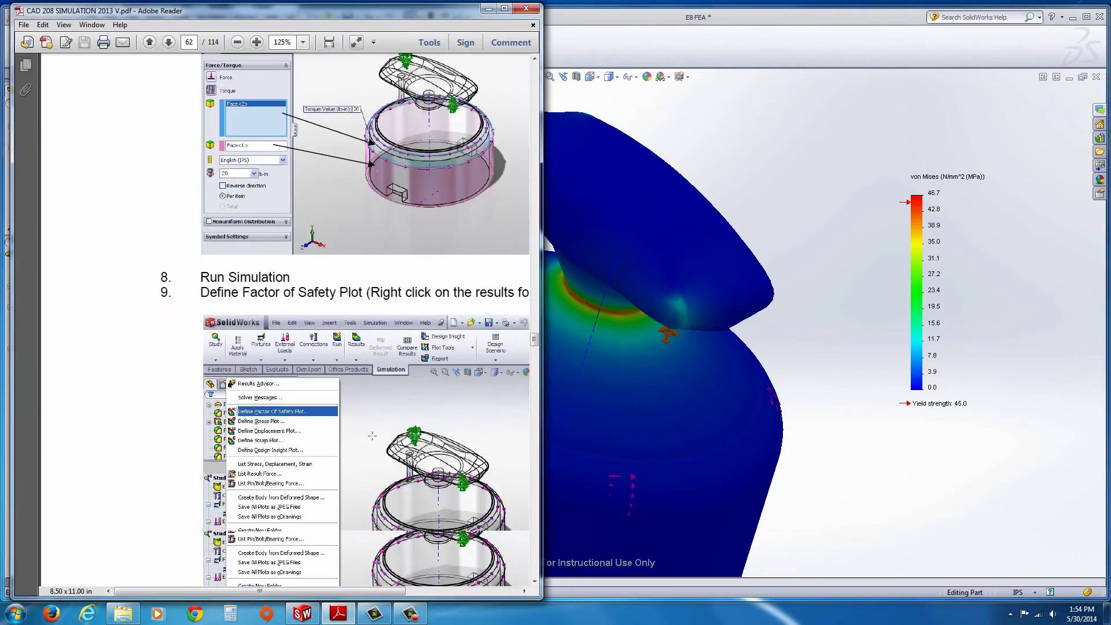
scroll(372, 435, "down", 10)
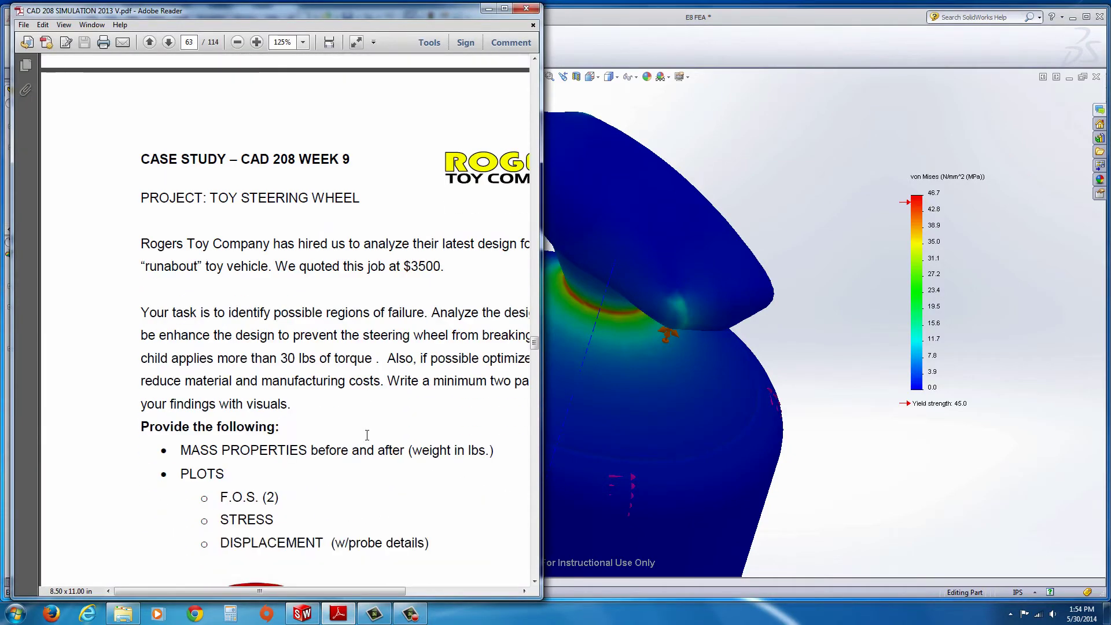
scroll(367, 435, "down", 1)
left_click_drag(542, 431, 759, 432)
scroll(451, 334, "down", 3)
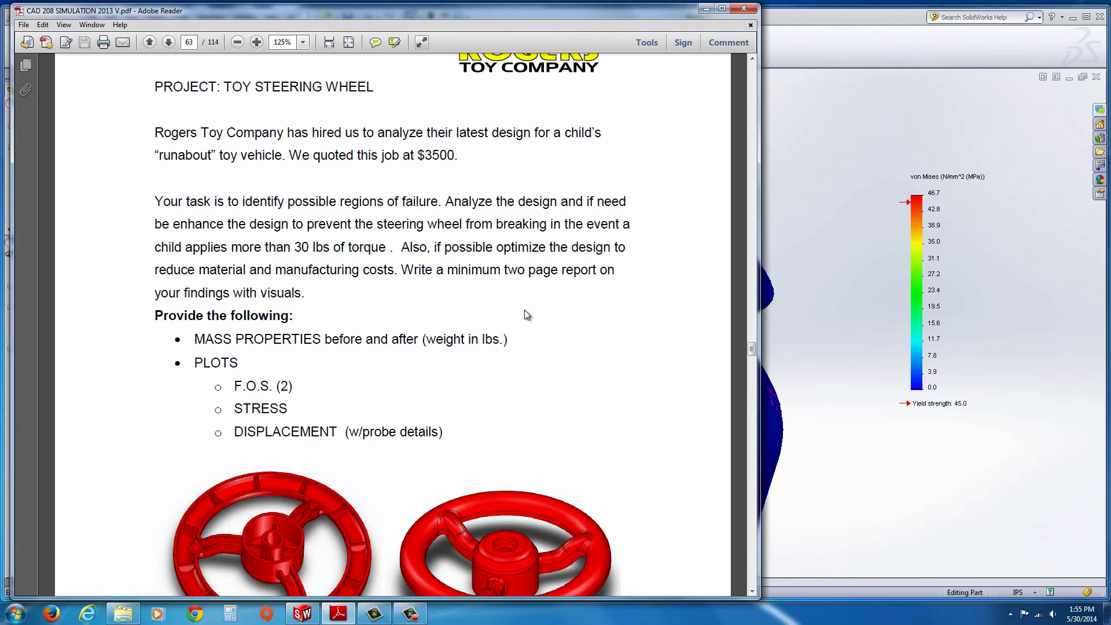
scroll(525, 311, "down", 2)
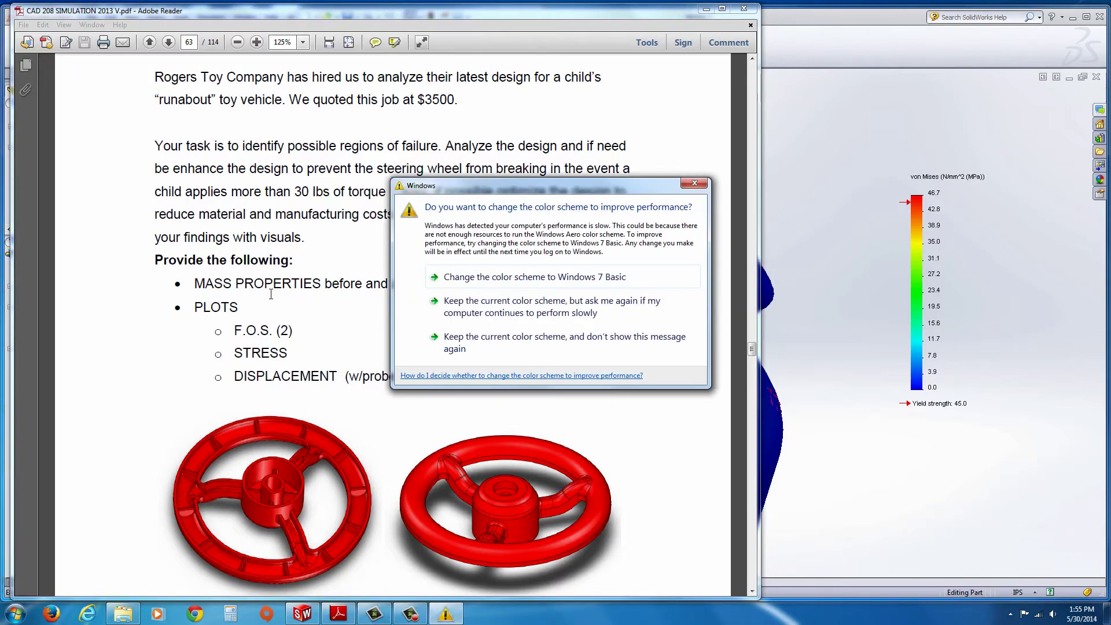
left_click(694, 184)
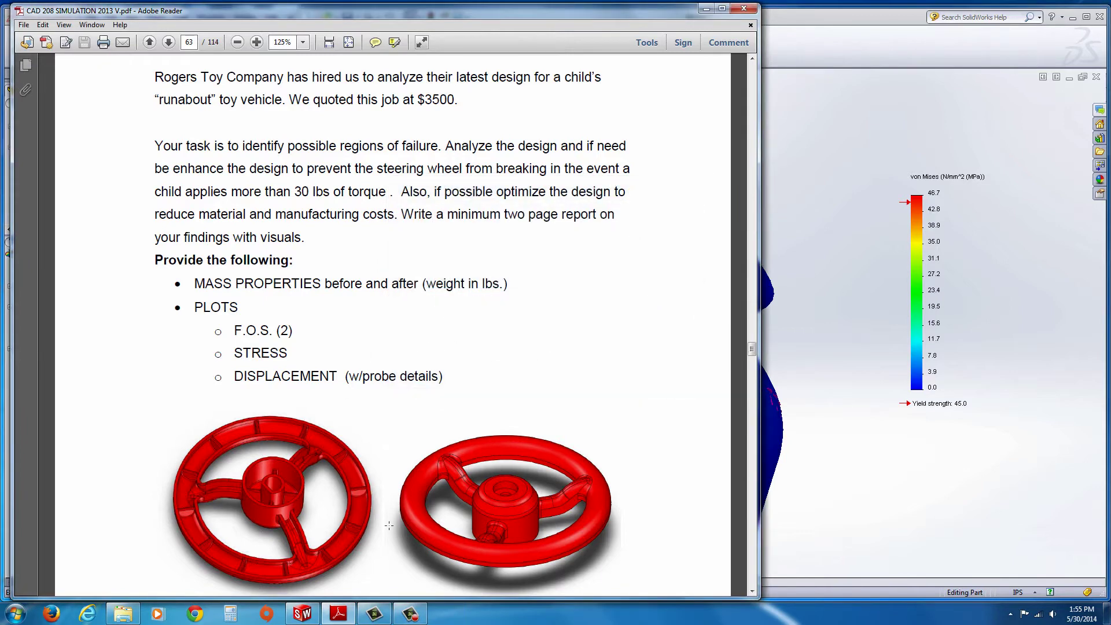
scroll(372, 503, "down", 1)
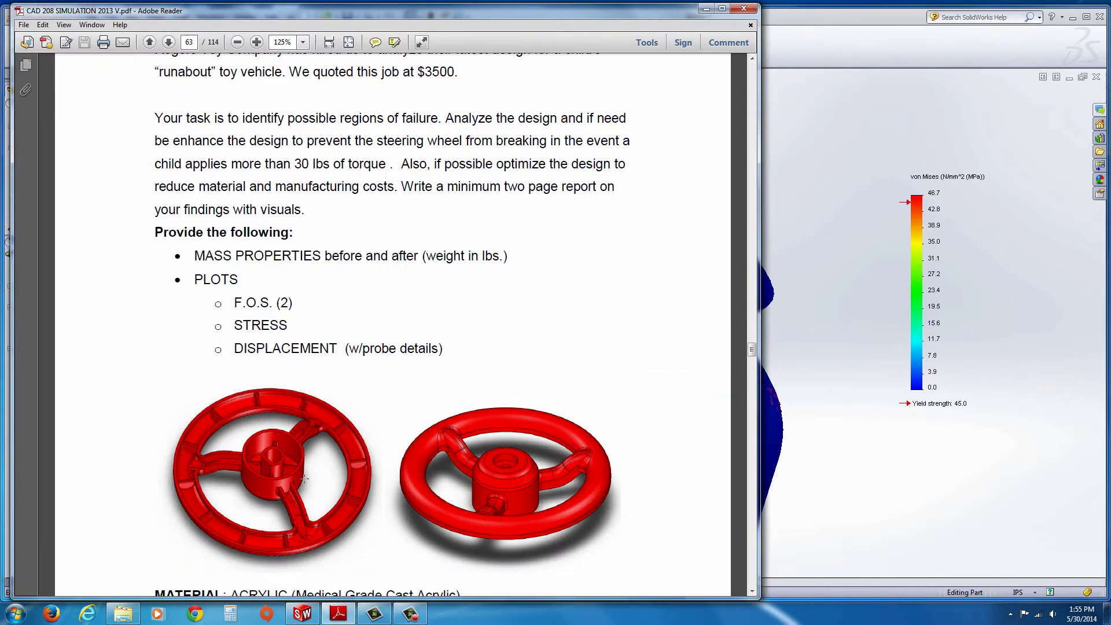
- Open the TOY STEERING WHEEL part from the CASE STUDY 4 folder in Windows Explorer
left_click(806, 121)
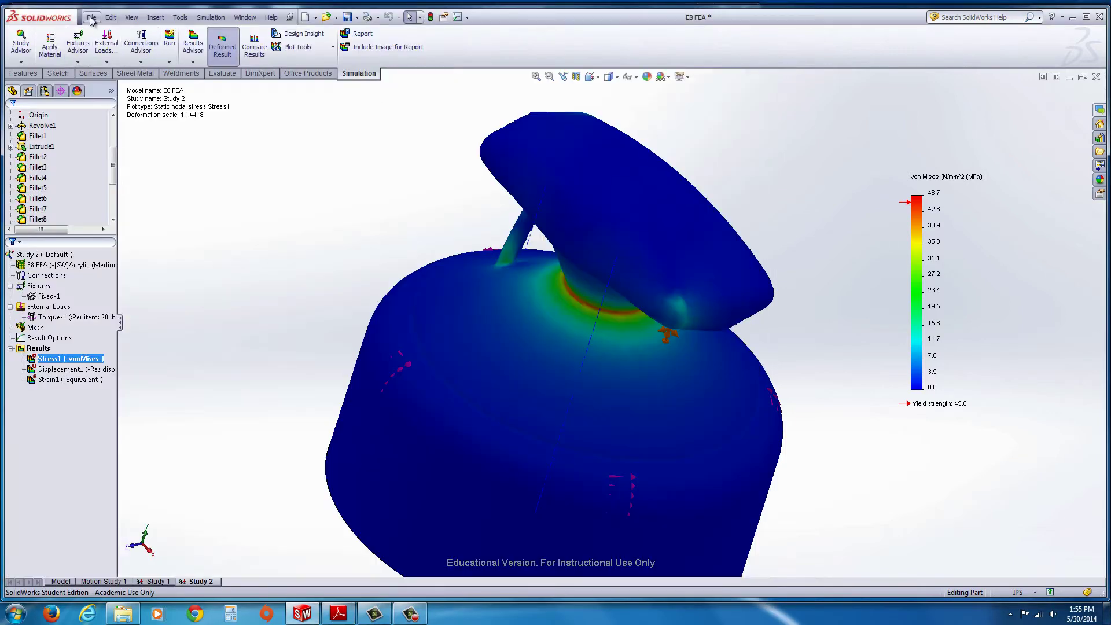
left_click(91, 18)
left_click(91, 17)
left_click(123, 613)
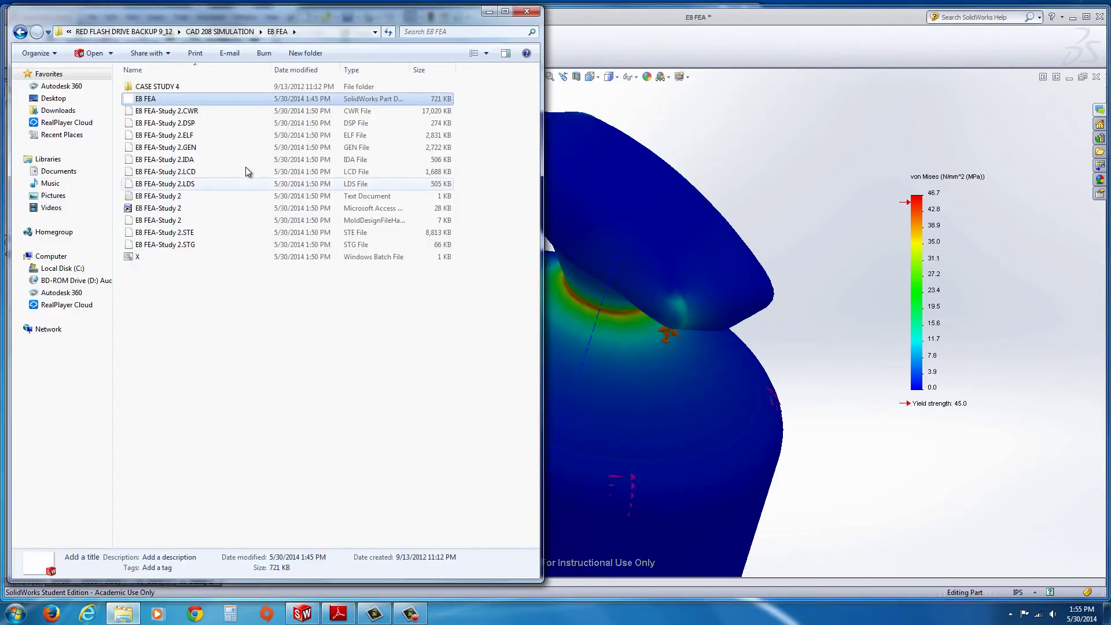
double_click(147, 88)
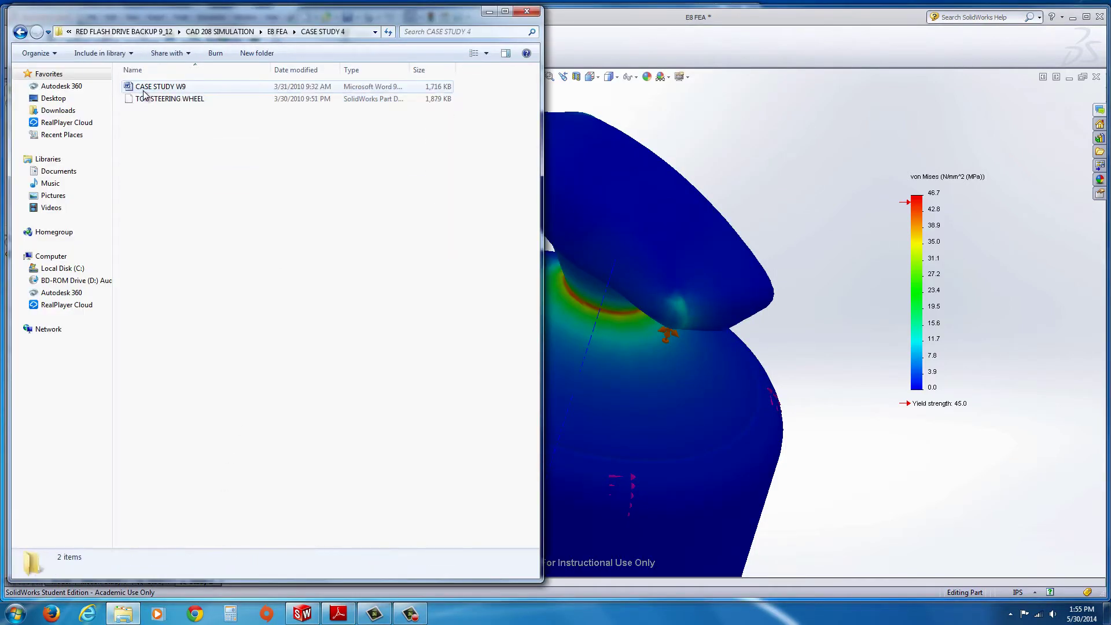
double_click(147, 100)
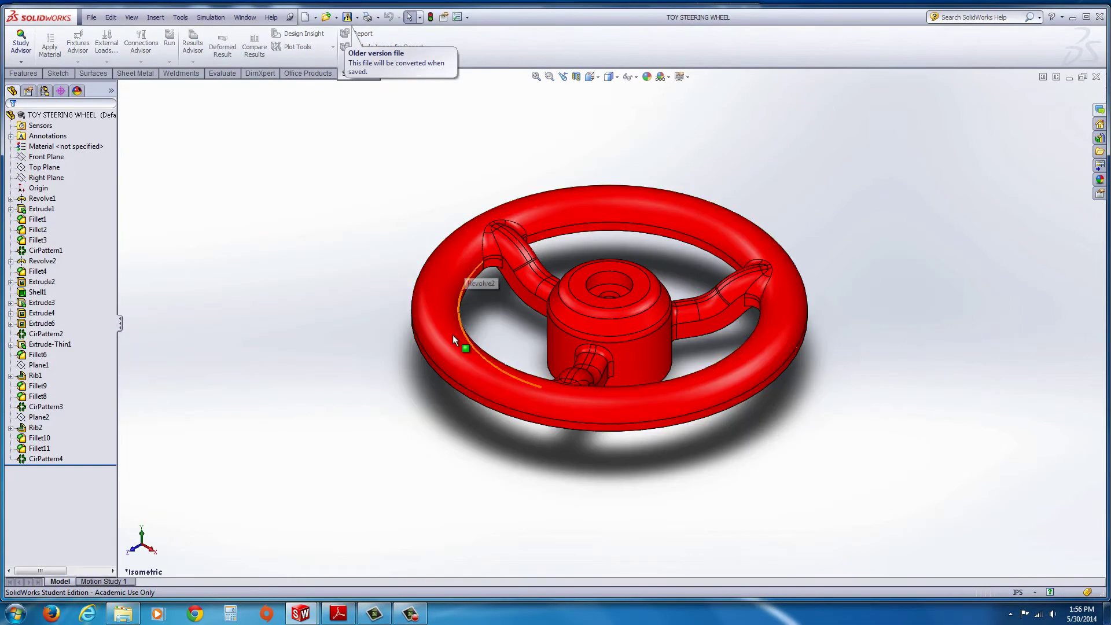
- Examine the steering wheel's underside ribs, hub, spokes and upper side from several angles
middle_click_drag(297, 326, 637, 379)
scroll(752, 432, "down", 3)
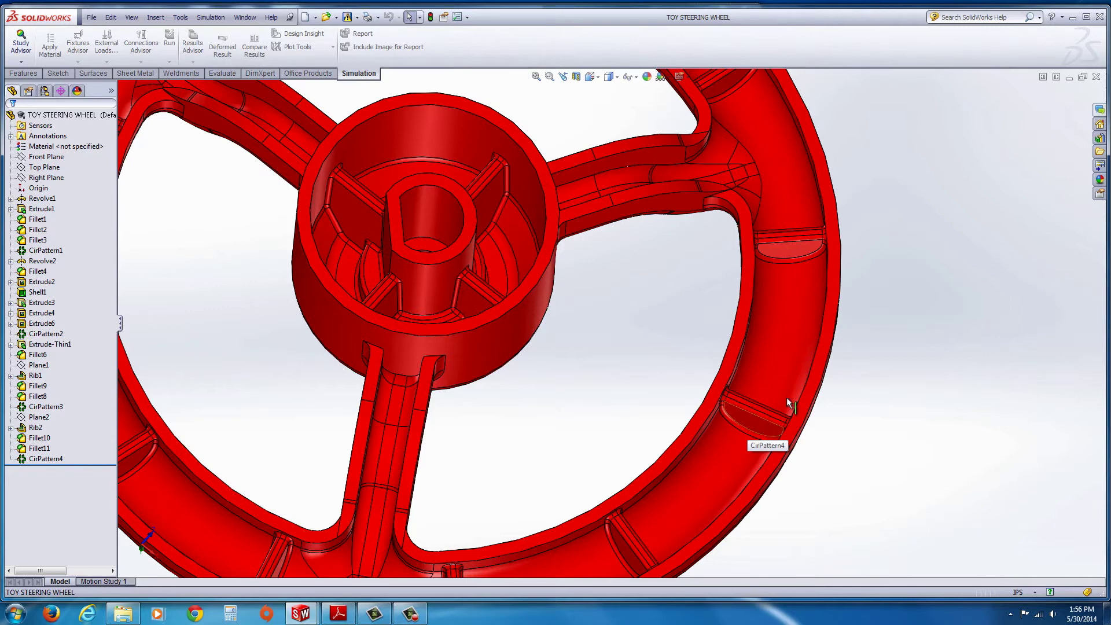
key("z")
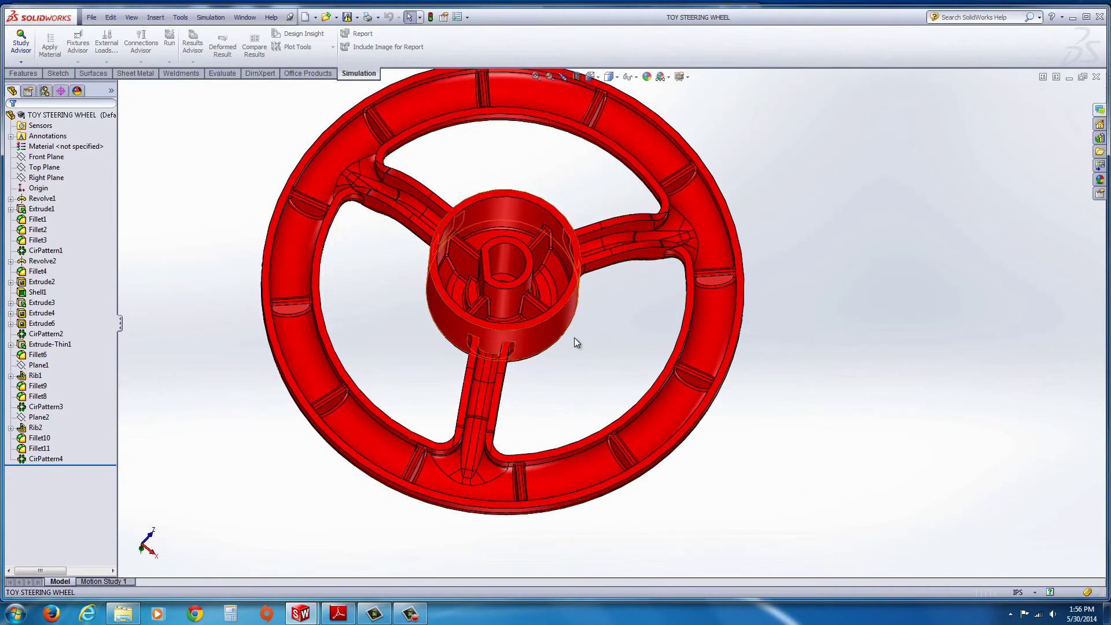
middle_click_drag(575, 341, 617, 318)
scroll(620, 316, "down", 2)
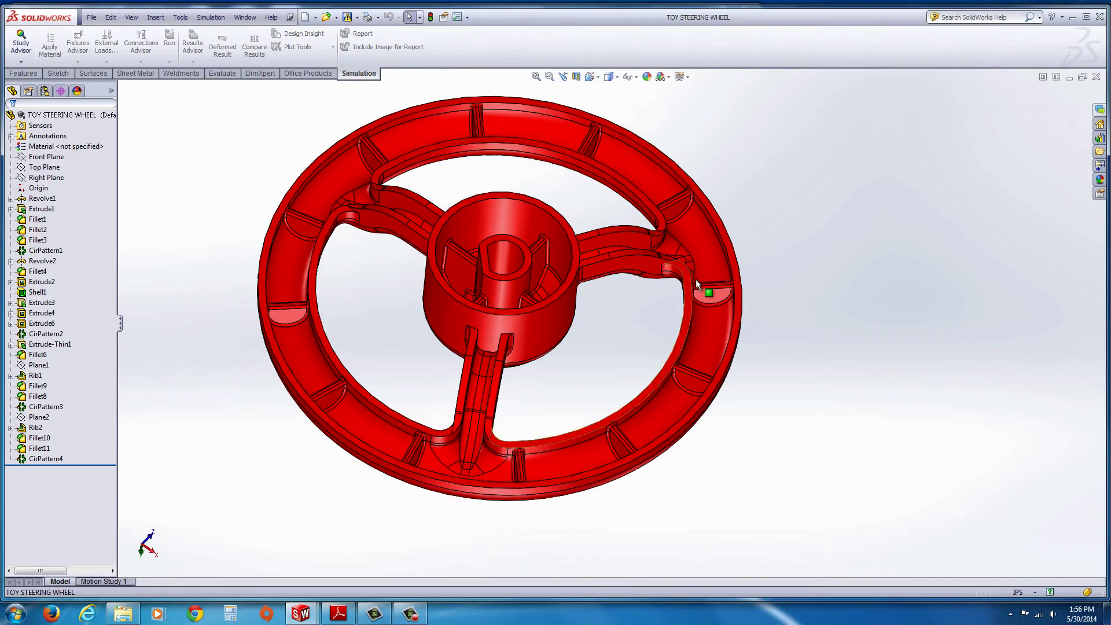
middle_click_drag(376, 242, 516, 297)
scroll(587, 231, "down", 3)
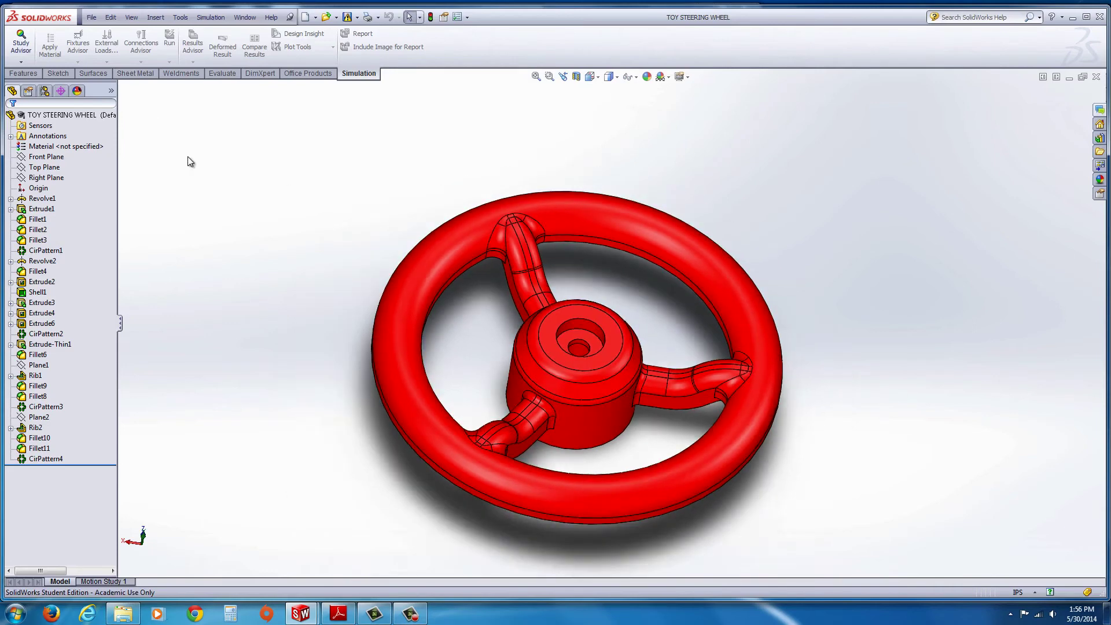
- Create a new static simulation study named Study 1 for the steering wheel
left_click(21, 61)
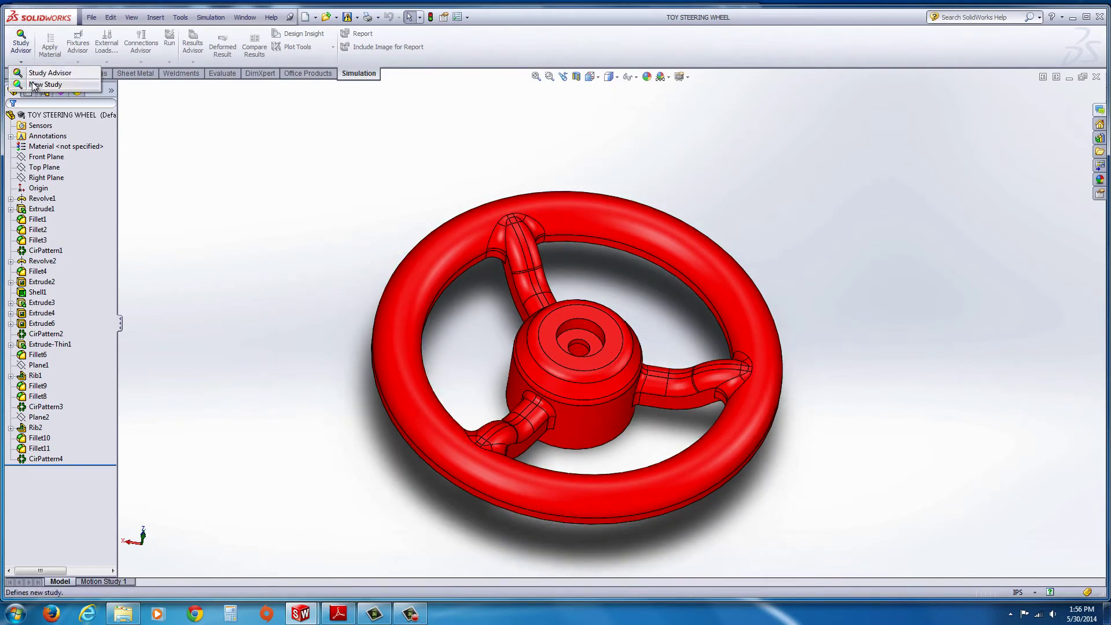
left_click(33, 85)
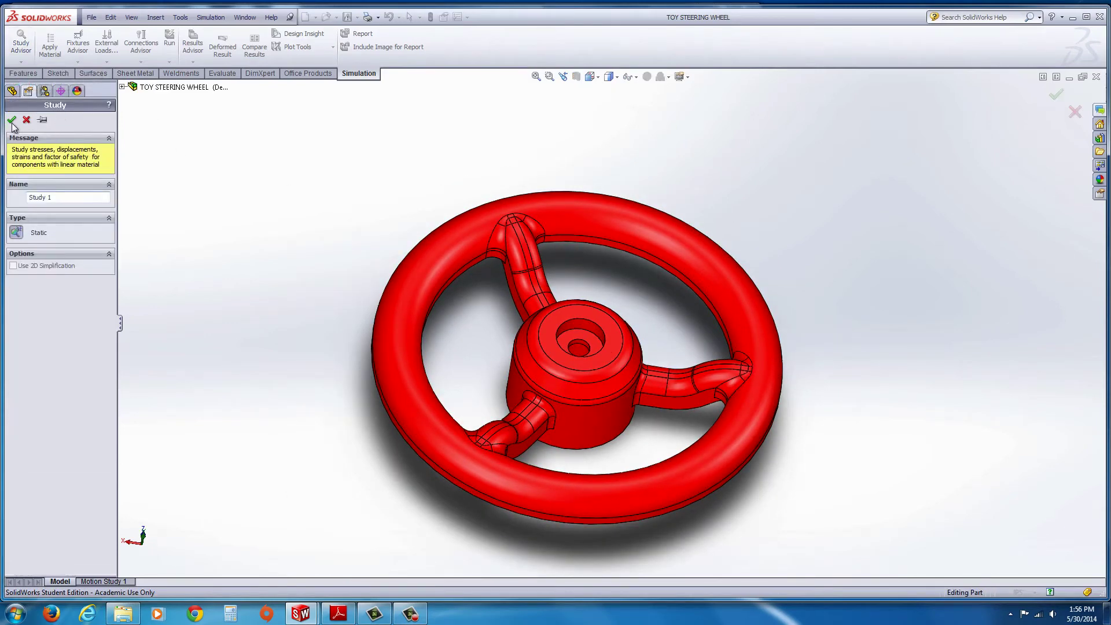
left_click(12, 121)
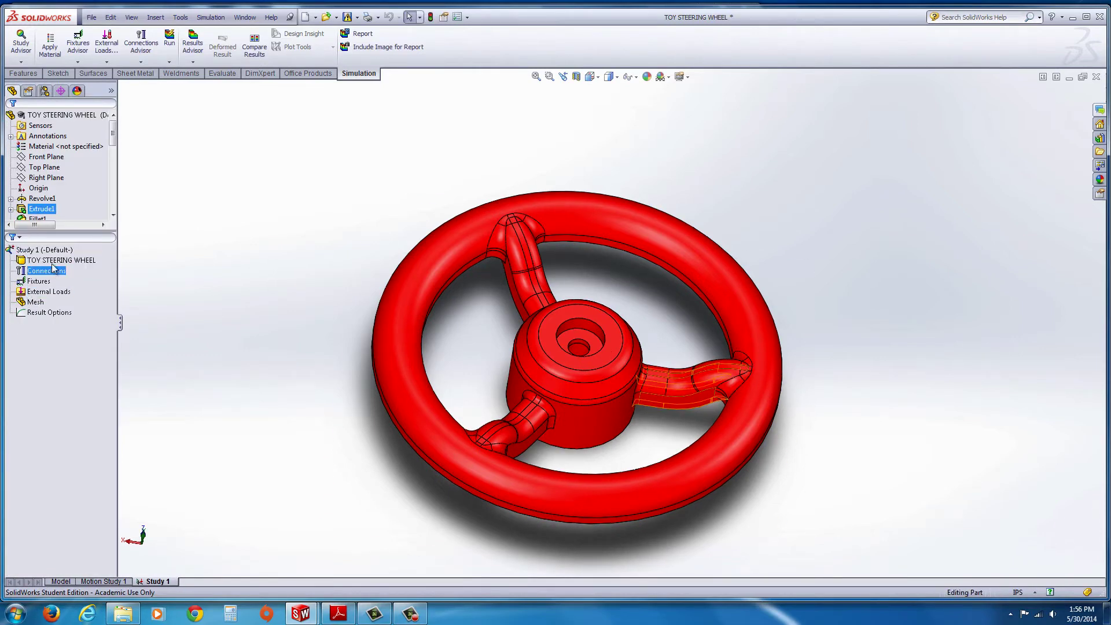
- Switch to the CAD 208 SIMULATION PDF, read the steering wheel's specified material, and return to the SolidWorks model
left_click(338, 614)
scroll(333, 490, "down", 2)
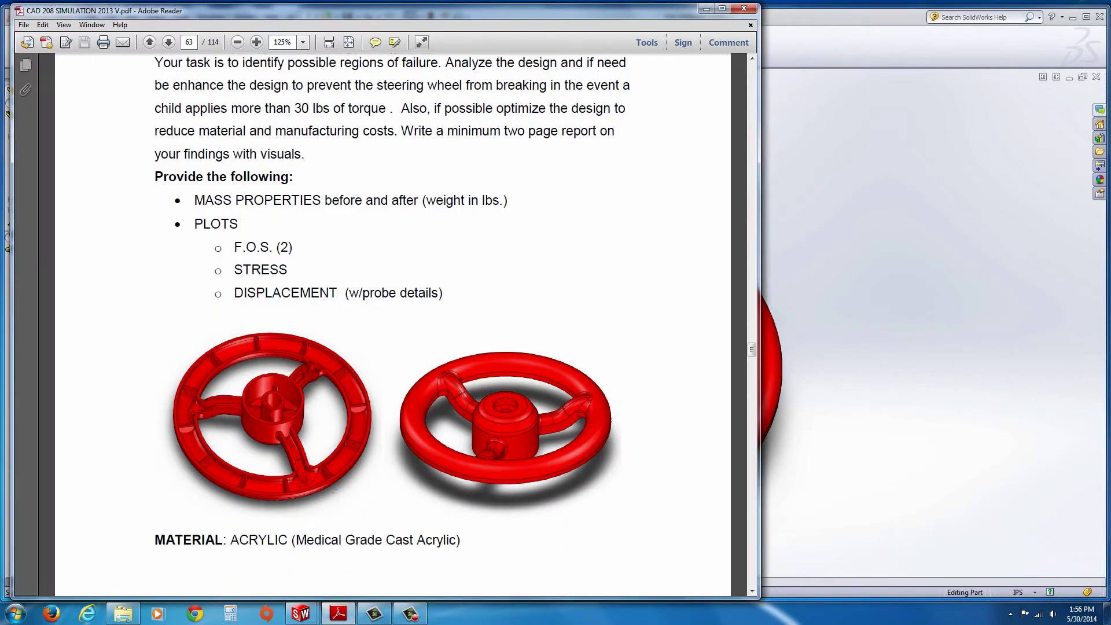
scroll(748, 321, "up", 2)
left_click(838, 46)
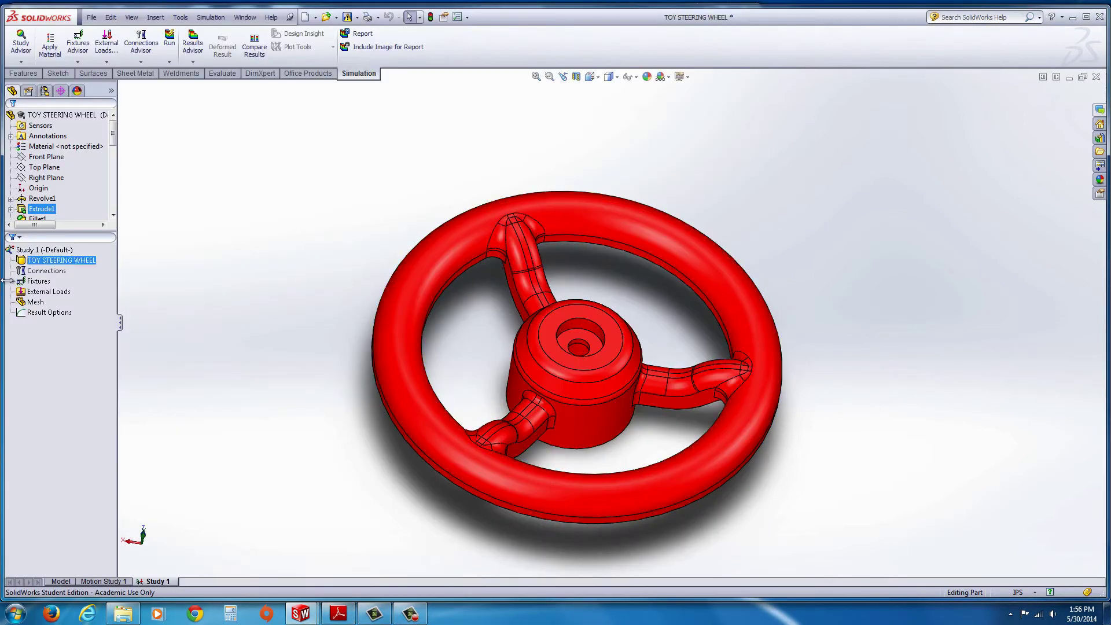
- Apply the plastic Acrylic (Medium-high impact) to the steering wheel in the study, with material units in SI - N/mm^2 (MPa)
right_click(52, 266)
left_click(90, 268)
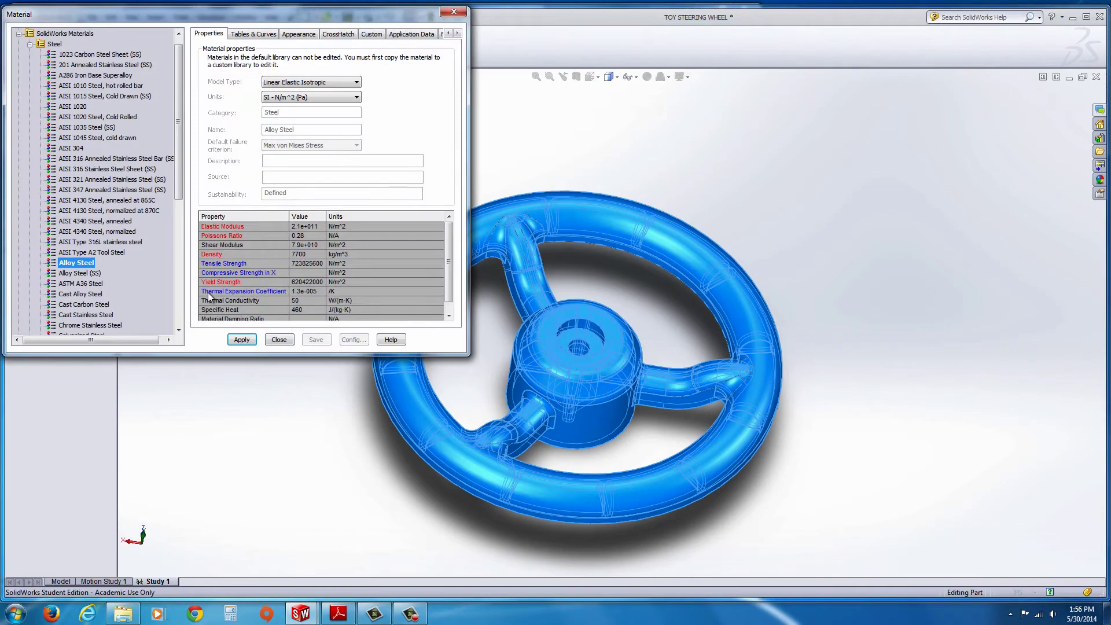
left_click(30, 44)
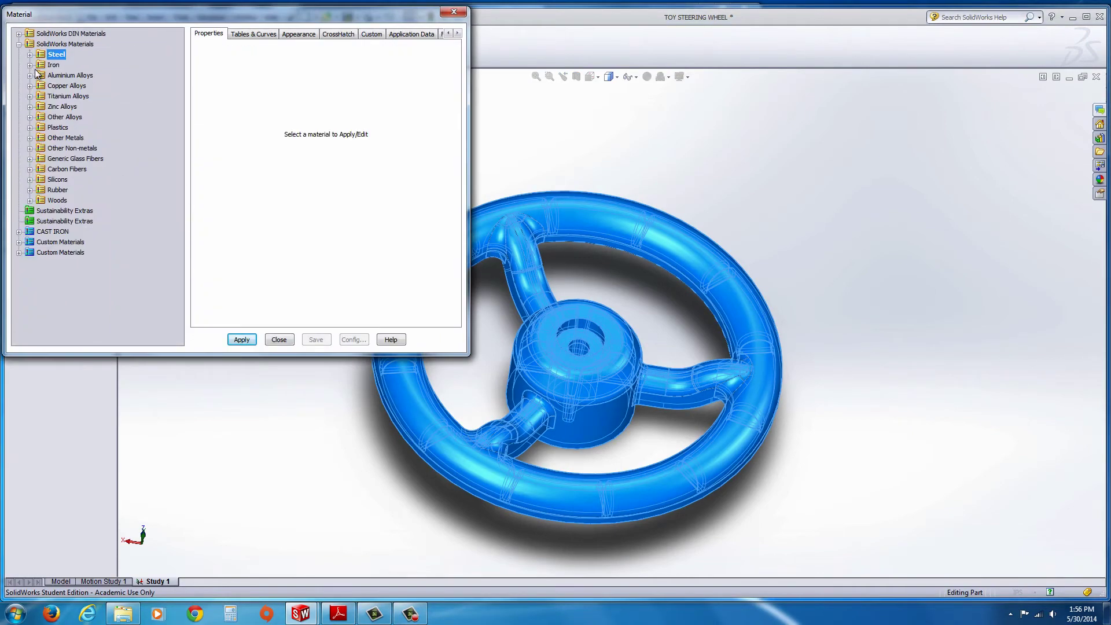
left_click(30, 127)
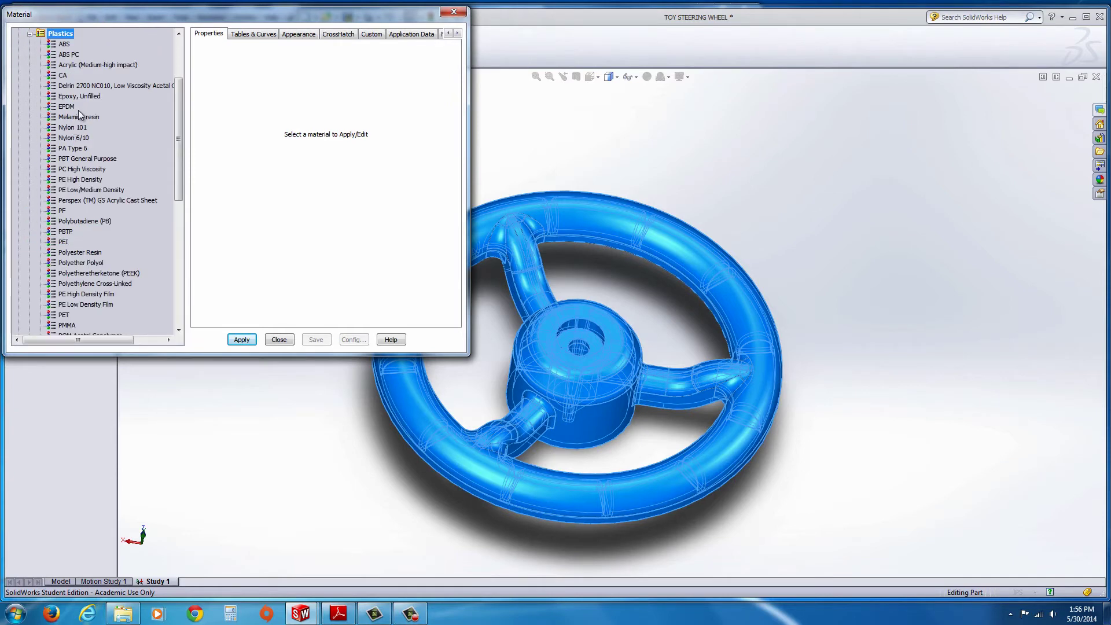
left_click(68, 65)
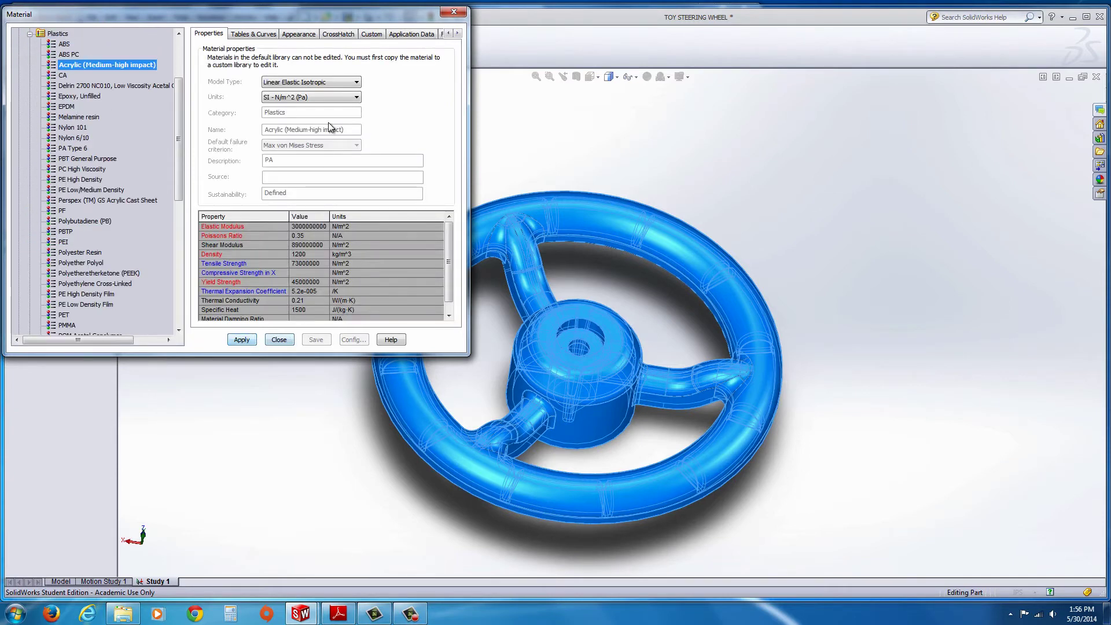
left_click(328, 97)
left_click(306, 131)
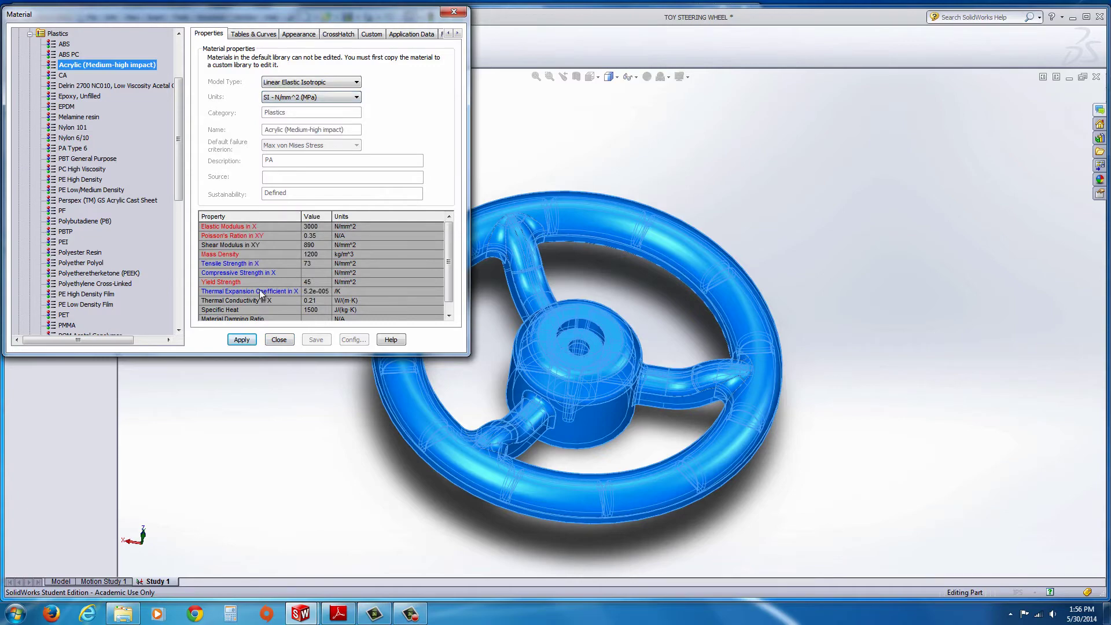
left_click(242, 340)
left_click(279, 341)
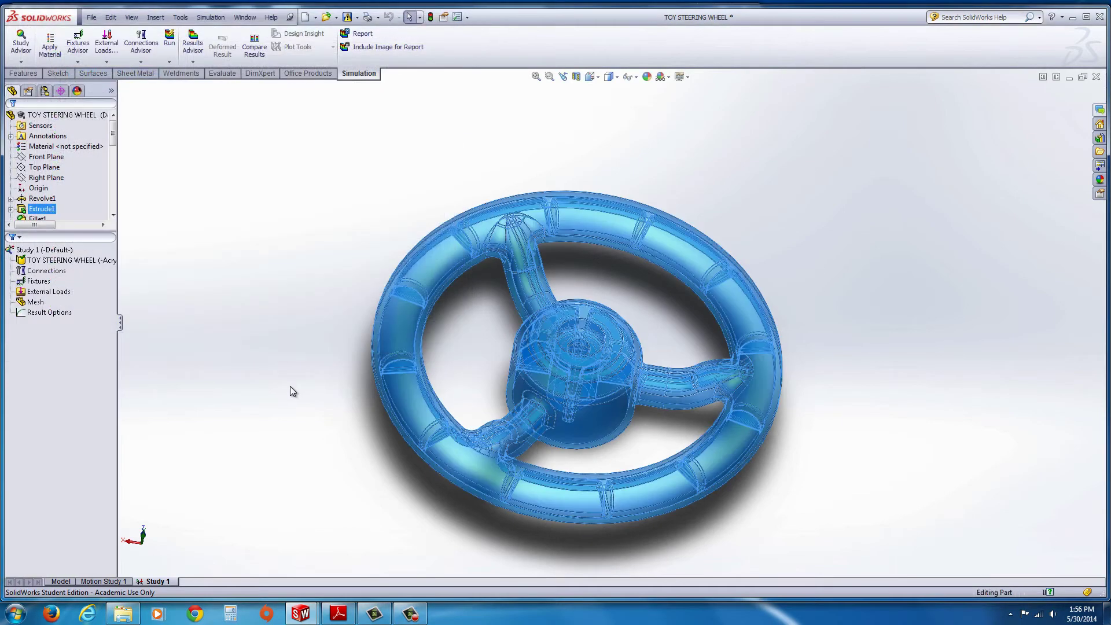
- Remove the polycarbonate plastic appearance from the steering wheel body
right_click(693, 261)
left_click(756, 228)
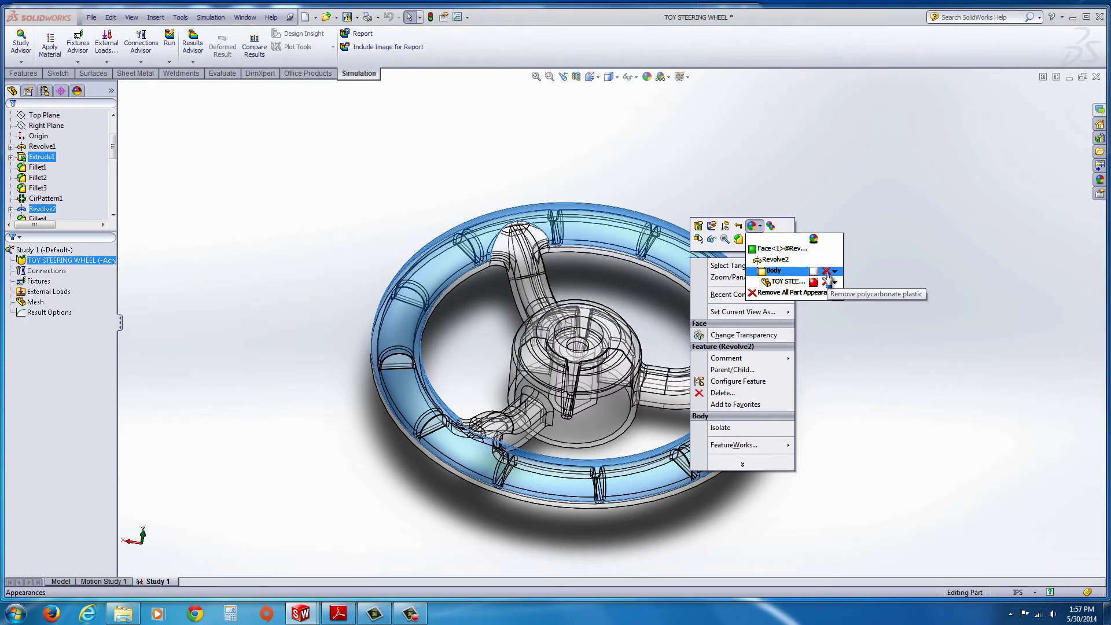
left_click(829, 281)
middle_click_drag(605, 398, 461, 303)
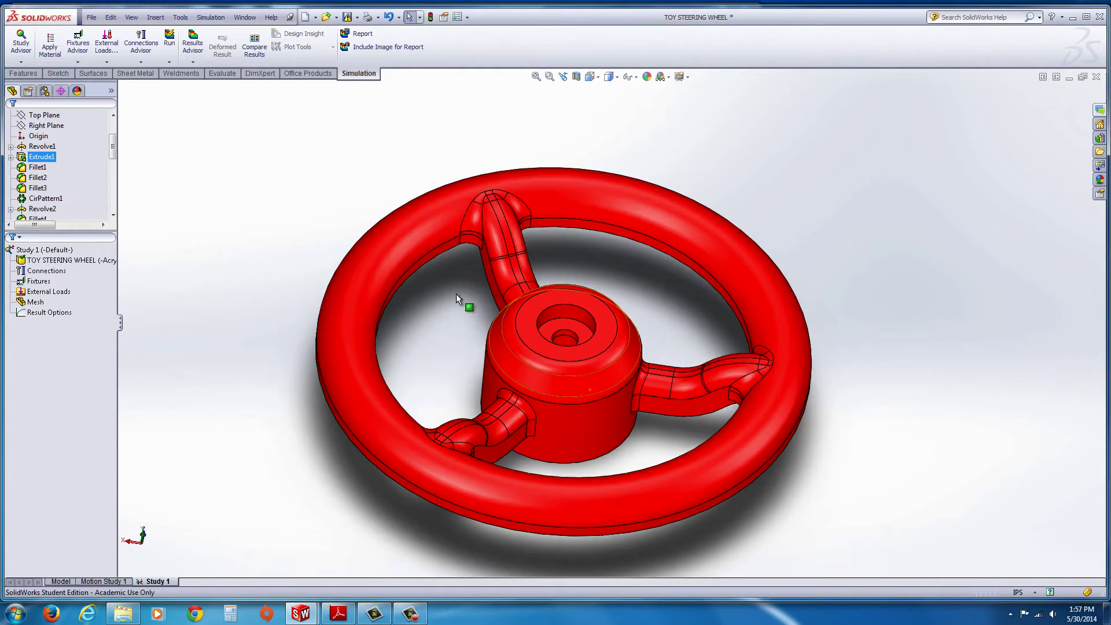
- Create a Fixed Geometry fixture and select the inner face of the hub's central bore on the underside
left_click(80, 282)
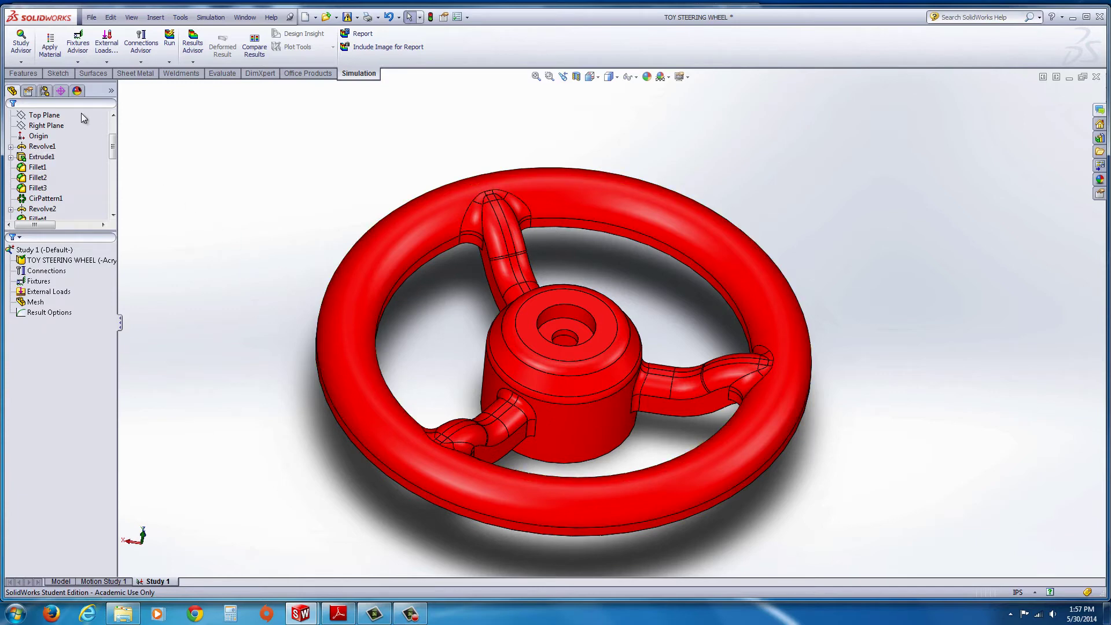
left_click(36, 281)
right_click(24, 282)
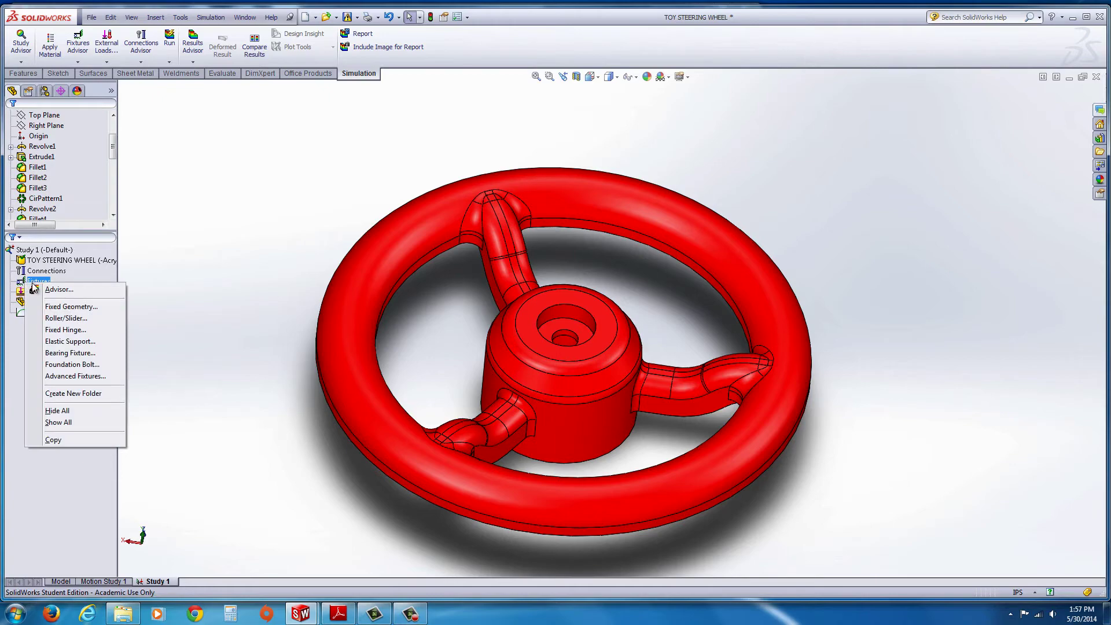
left_click(70, 307)
middle_click_drag(397, 490, 418, 223)
scroll(596, 466, "down", 3)
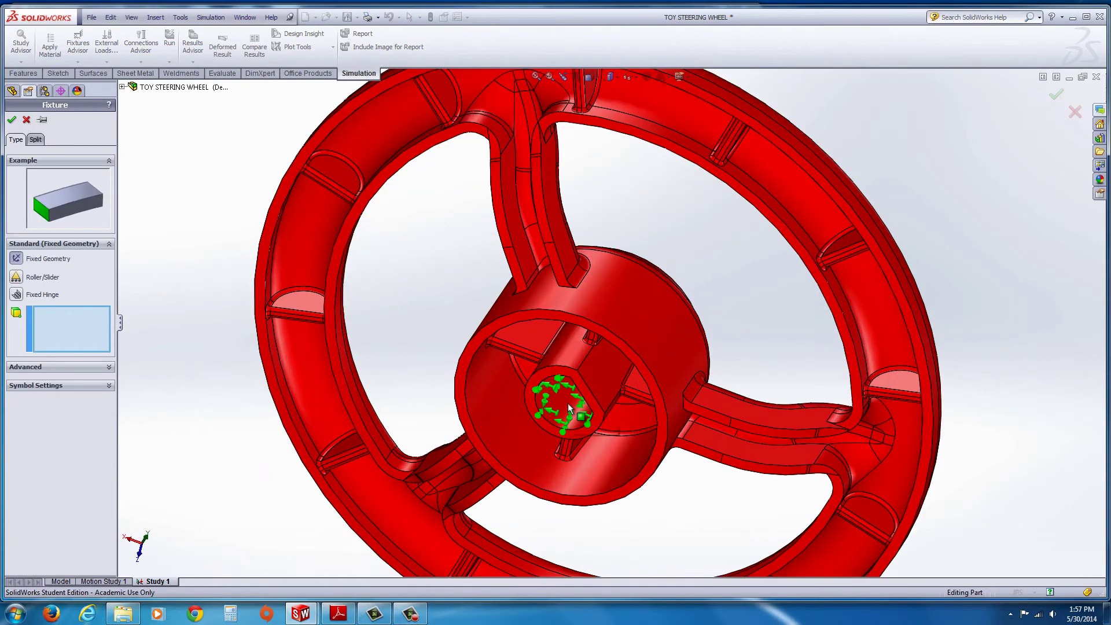
scroll(566, 414, "up", 3)
middle_click_drag(565, 414, 543, 425)
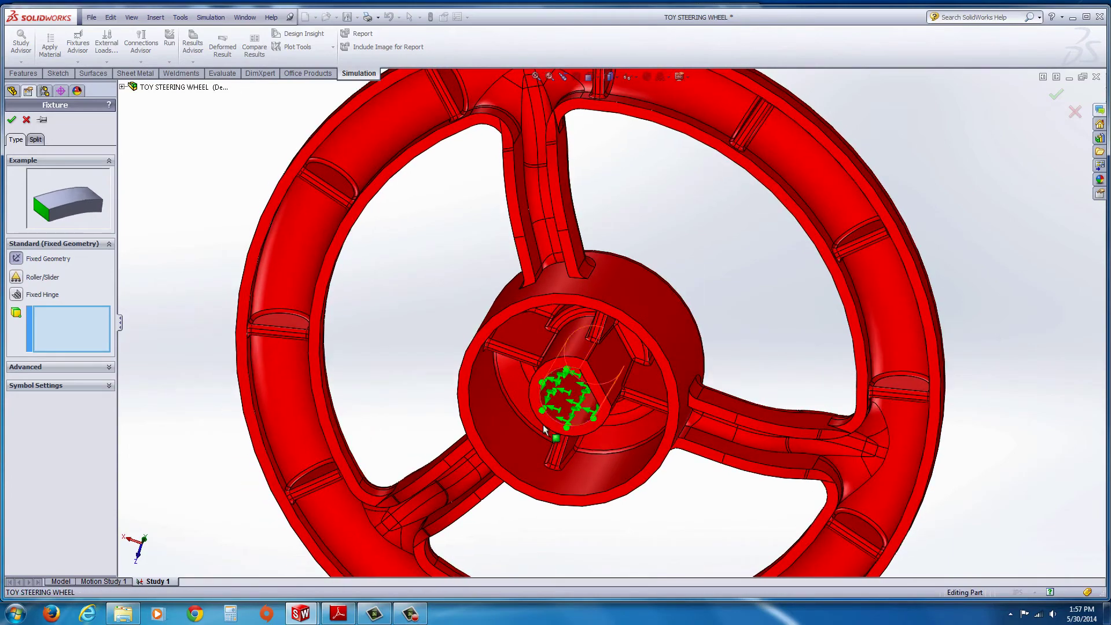
scroll(560, 412, "down", 4)
left_click(561, 412)
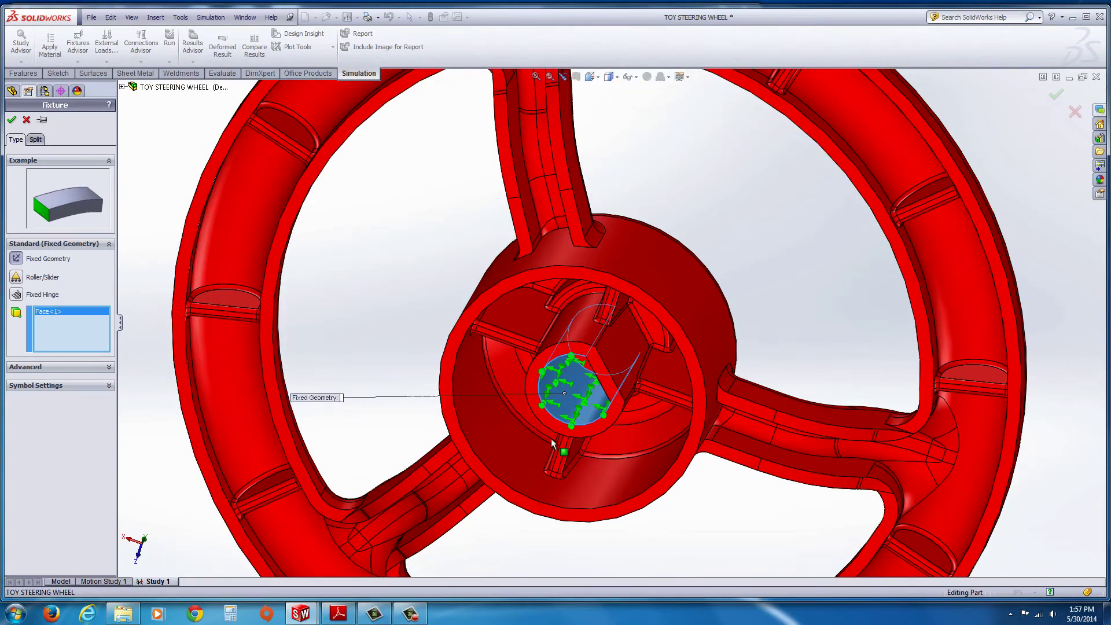
- Add two more faces at the hub's central bore to the fixed geometry and apply the fixture
scroll(584, 454, "up", 3)
middle_click_drag(583, 454, 556, 405)
left_click(602, 451)
scroll(603, 451, "down", 3)
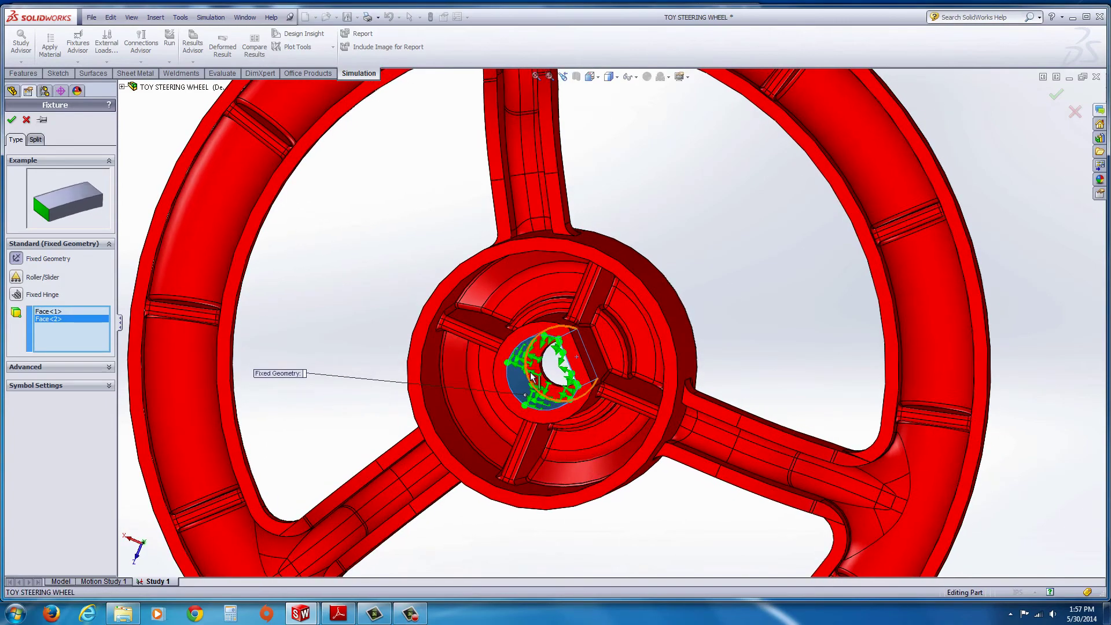
left_click(536, 379)
middle_click_drag(434, 426, 382, 481)
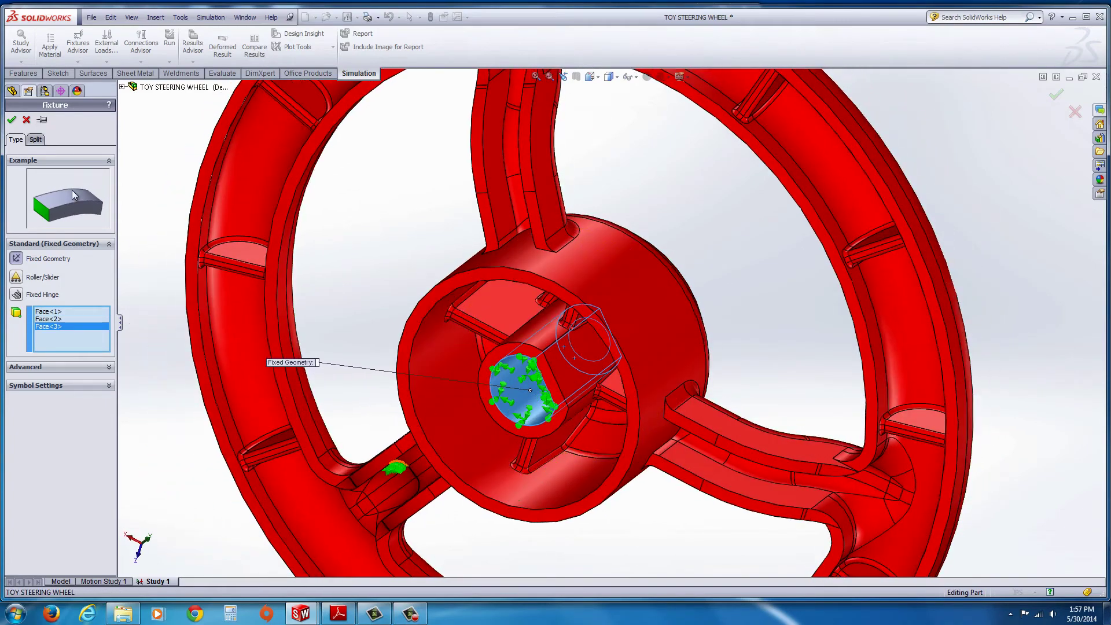
left_click(12, 121)
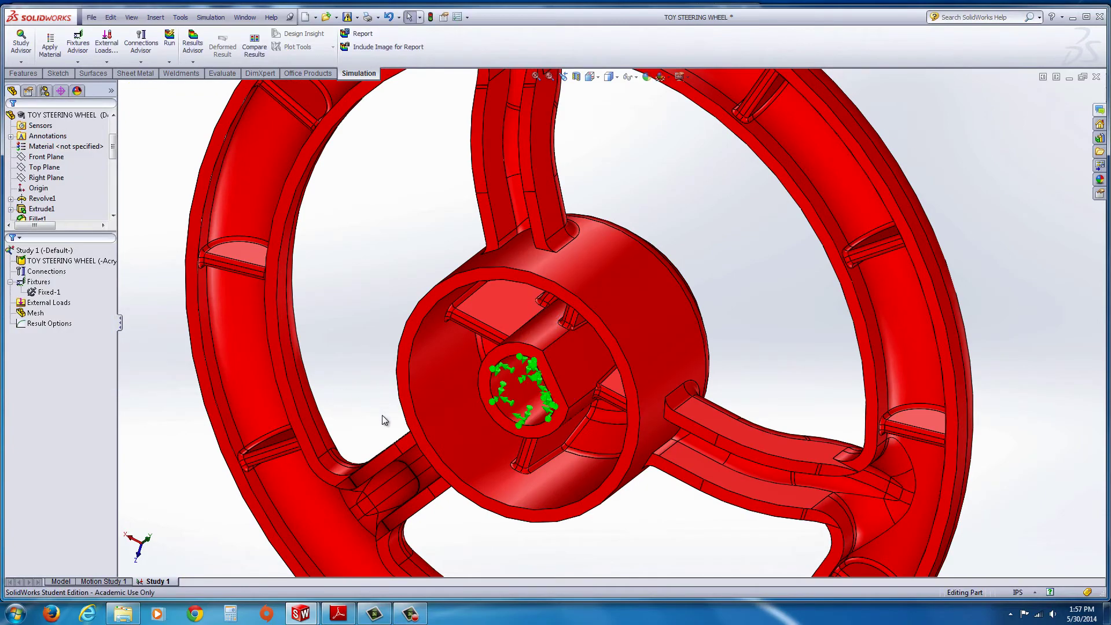
- Create a torque load on the rim's large rounded face, using the rim's outer lower edge face as the axis reference
key("f")
key("ctrl+7")
left_click(48, 292)
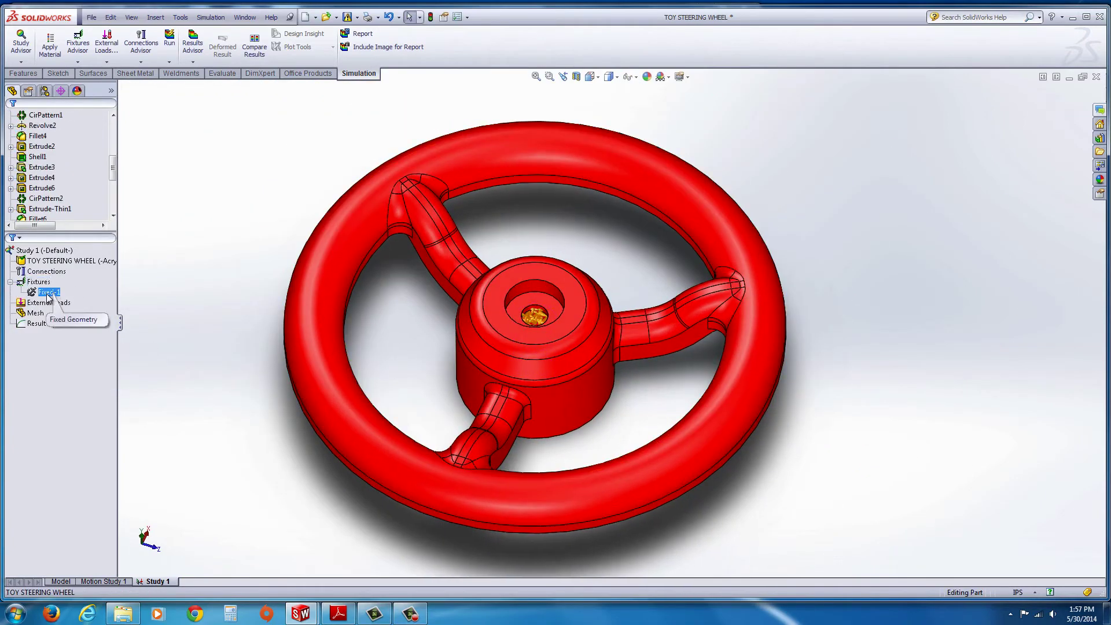
left_click(35, 313)
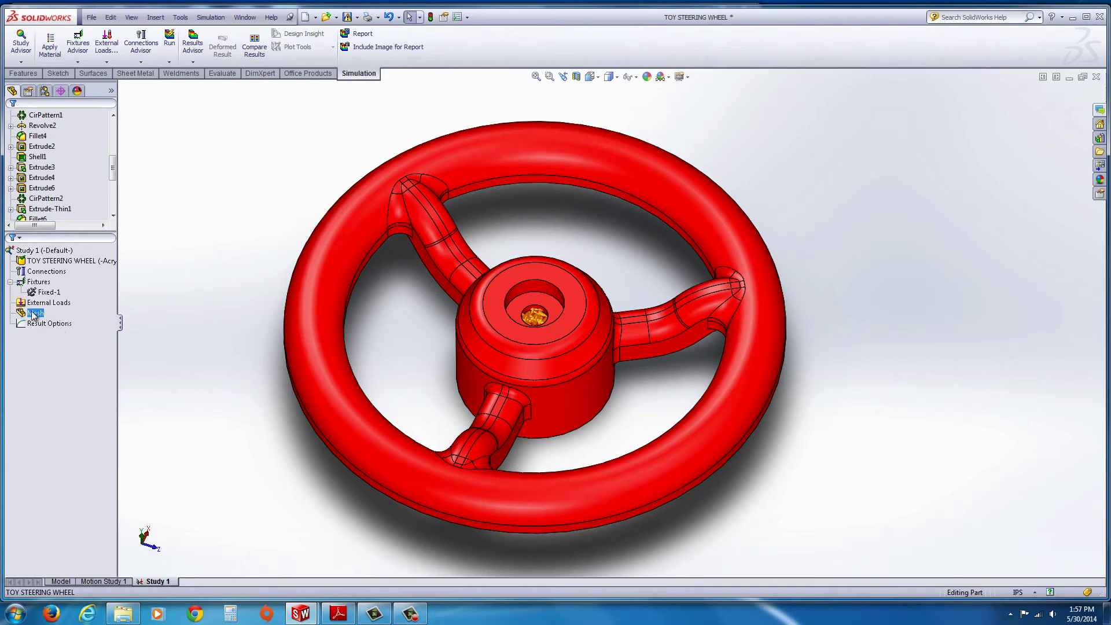
left_click(29, 304)
right_click(23, 304)
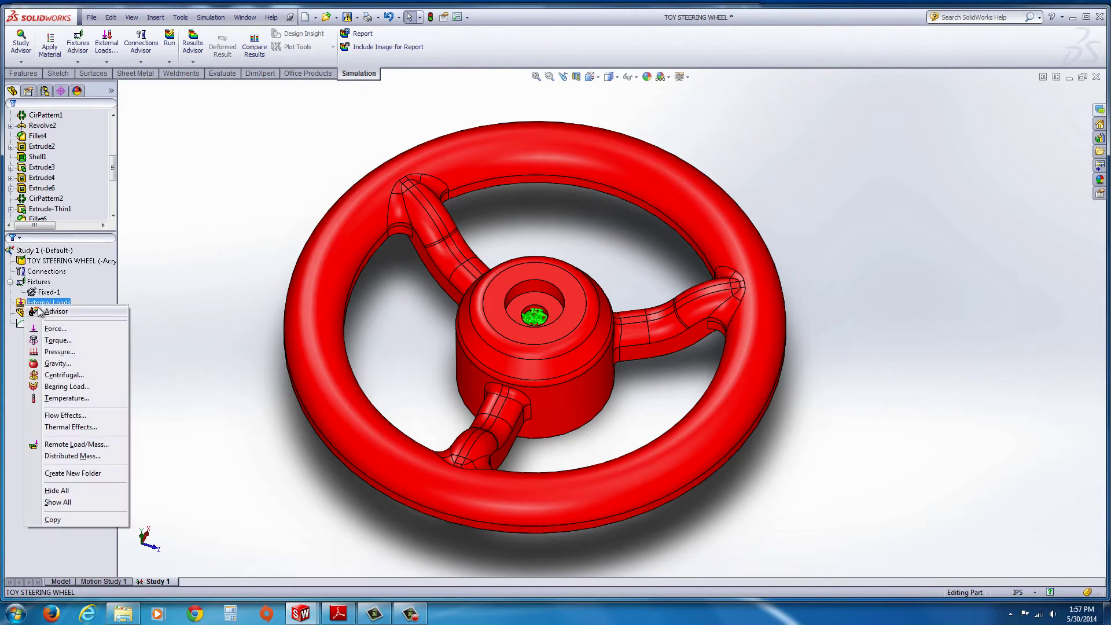
left_click(58, 340)
middle_click_drag(254, 445, 258, 409)
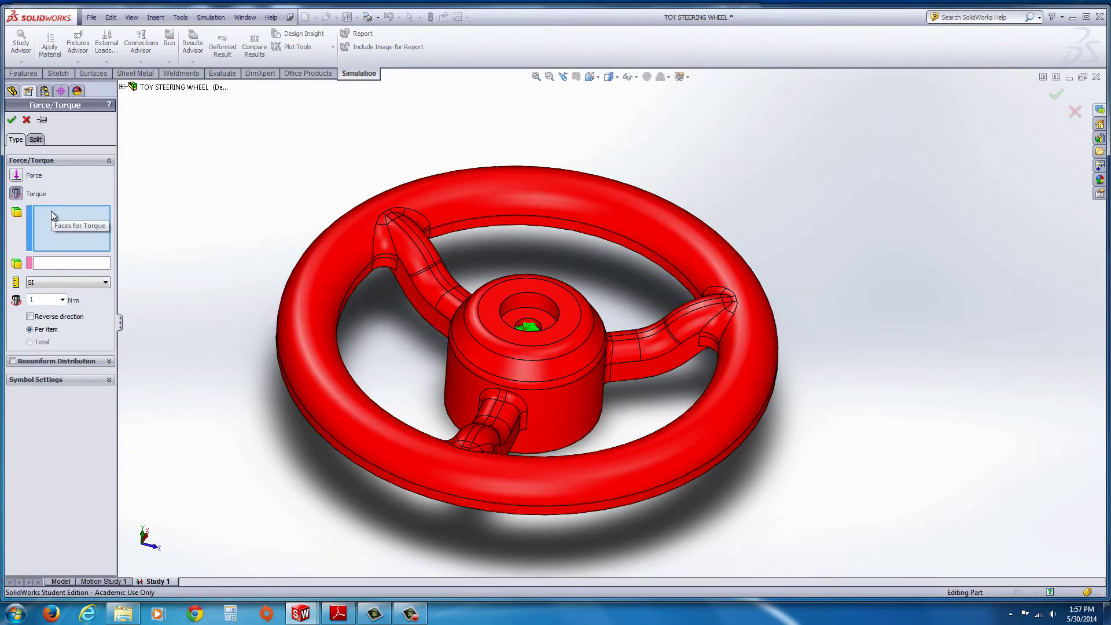
left_click(297, 360)
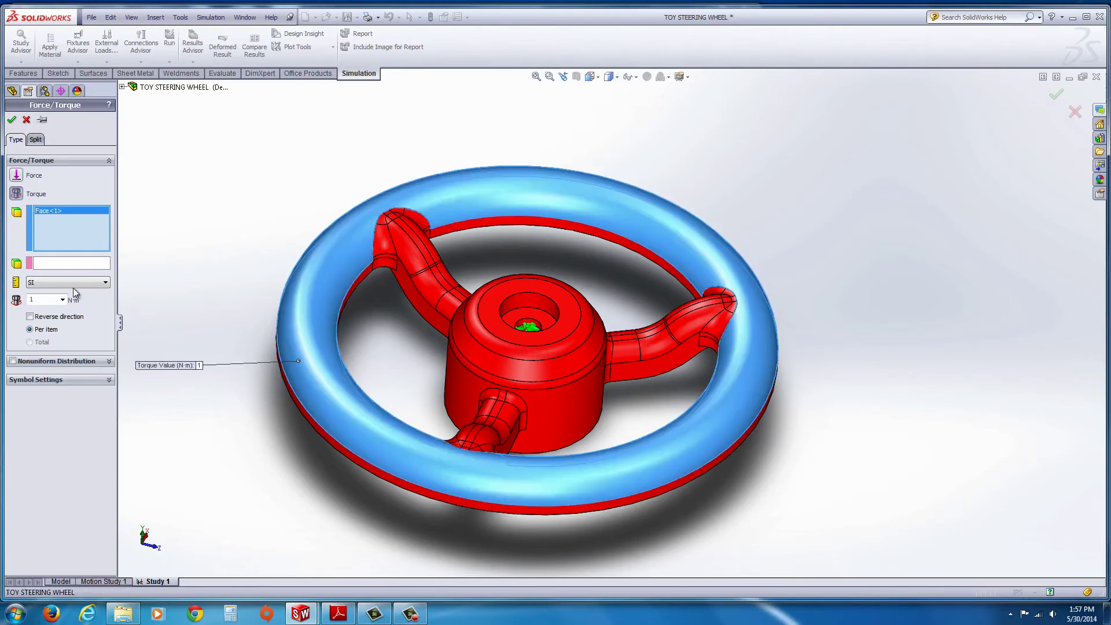
left_click(56, 263)
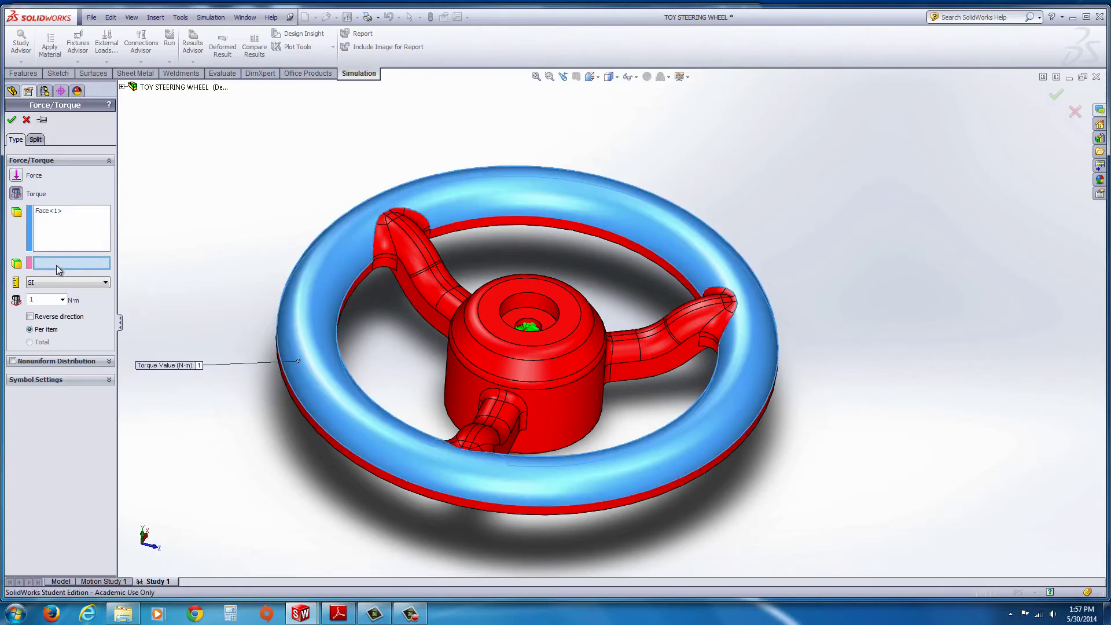
left_click(332, 451)
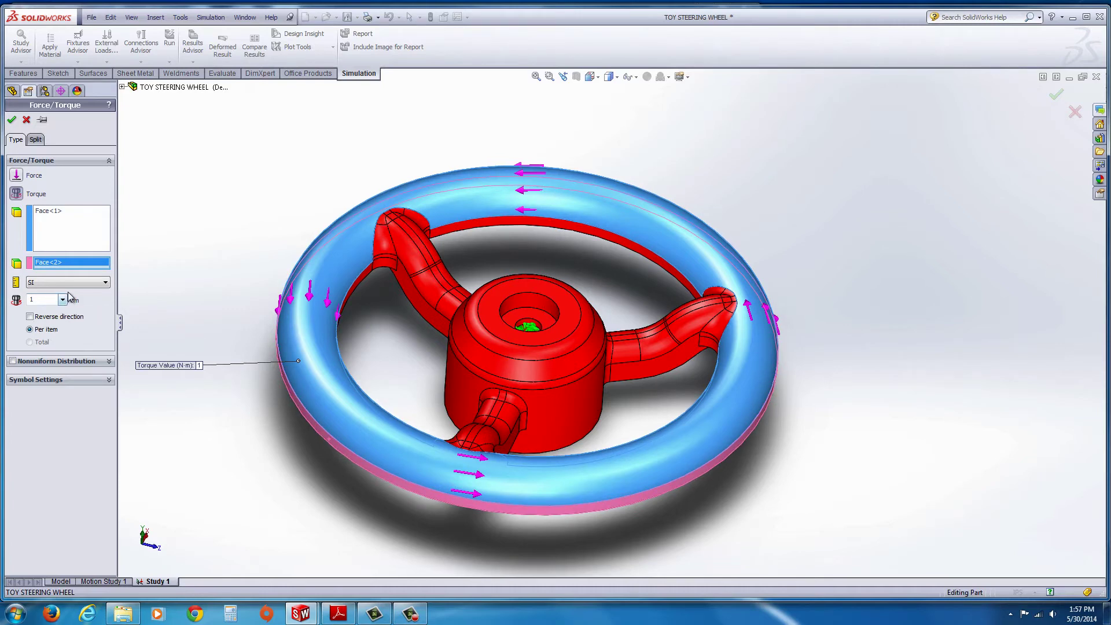
- Set the torque units to English (IPS) and check the required torque in the CAD 208 SIMULATION PDF
left_click(102, 285)
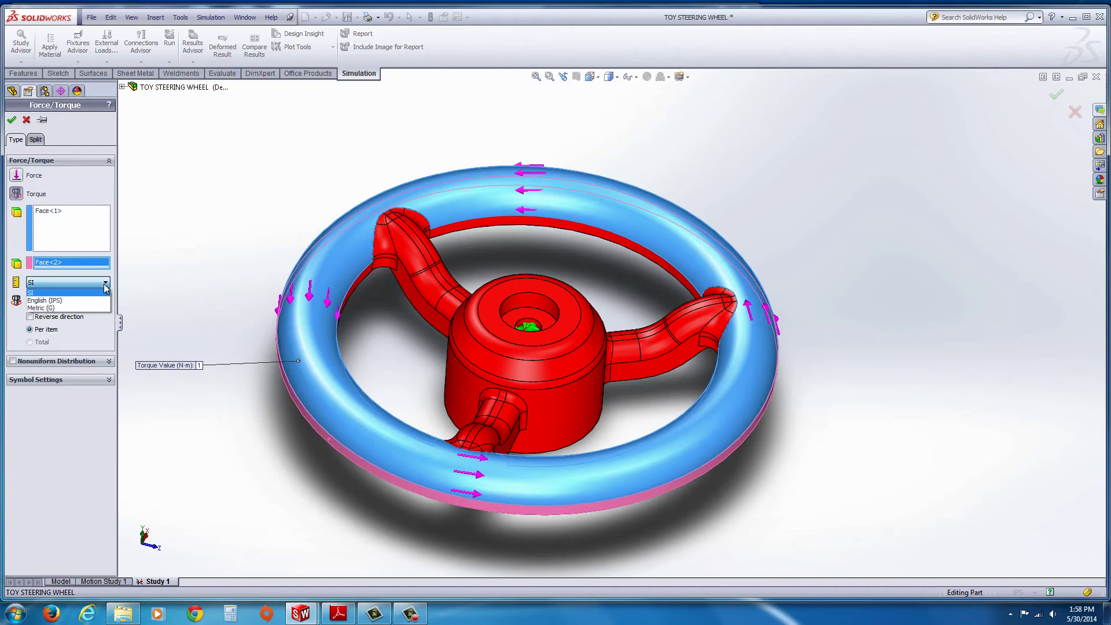
left_click(57, 301)
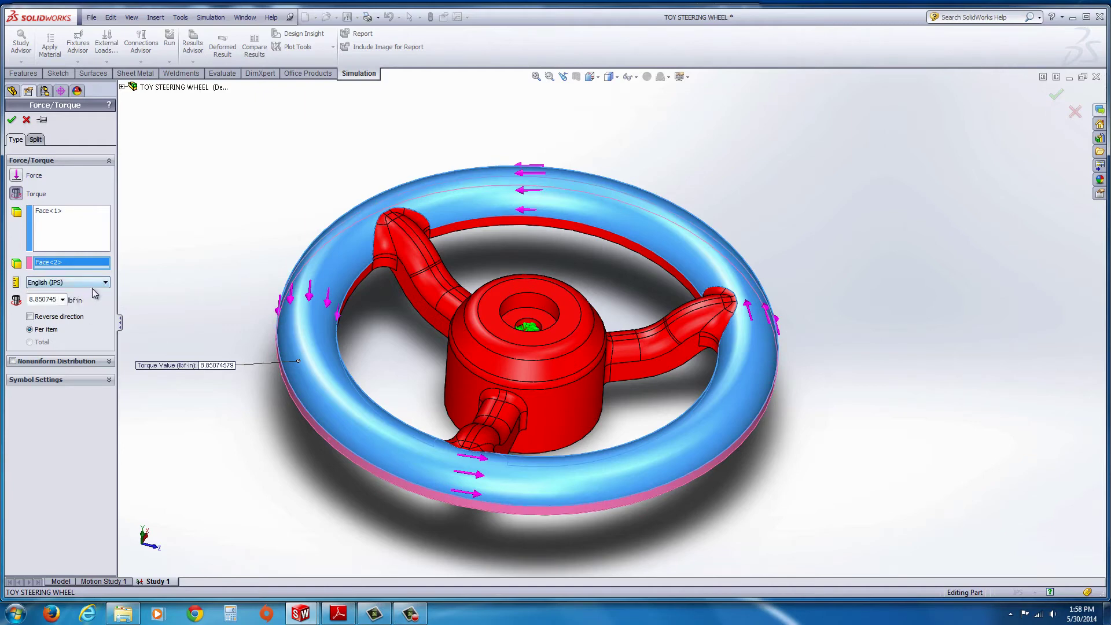
left_click(337, 614)
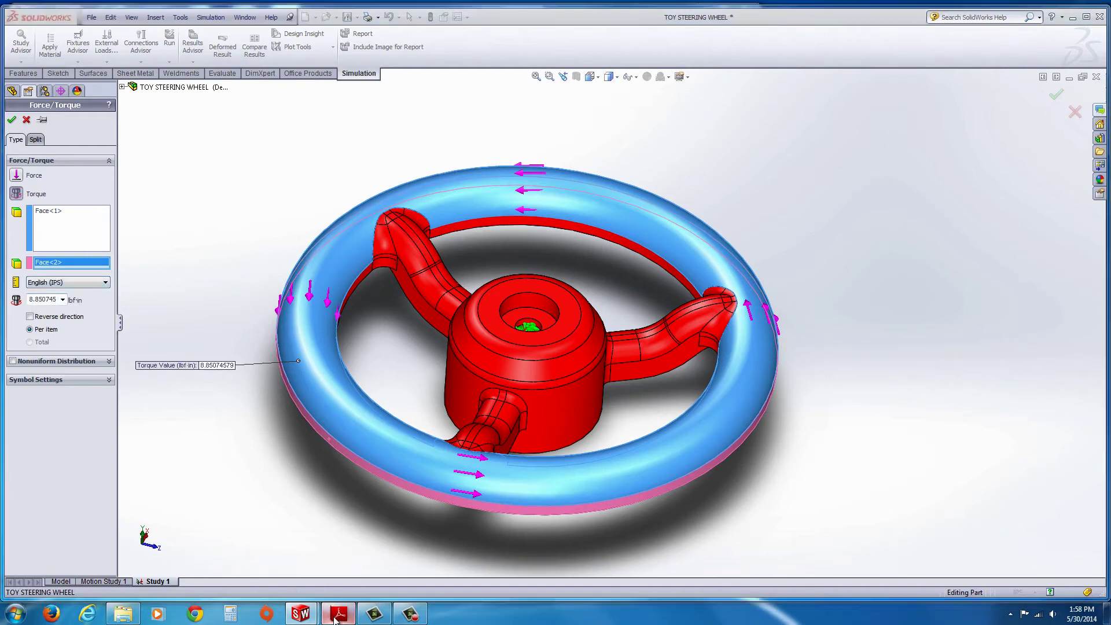
scroll(292, 493, "up", 1)
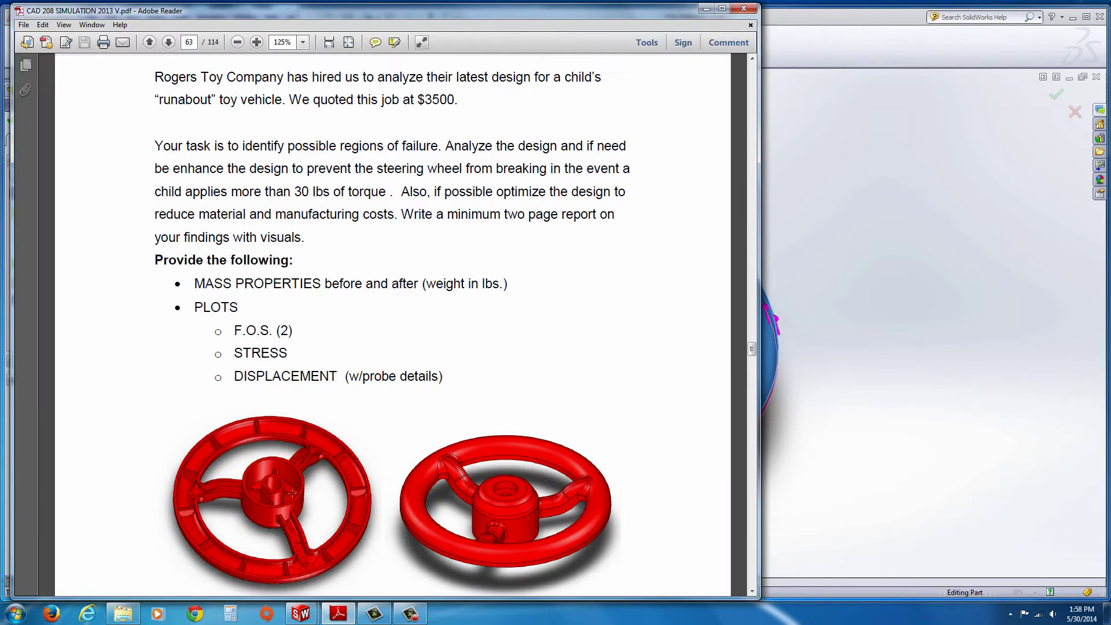
left_click_drag(293, 192, 386, 194)
left_click(838, 18)
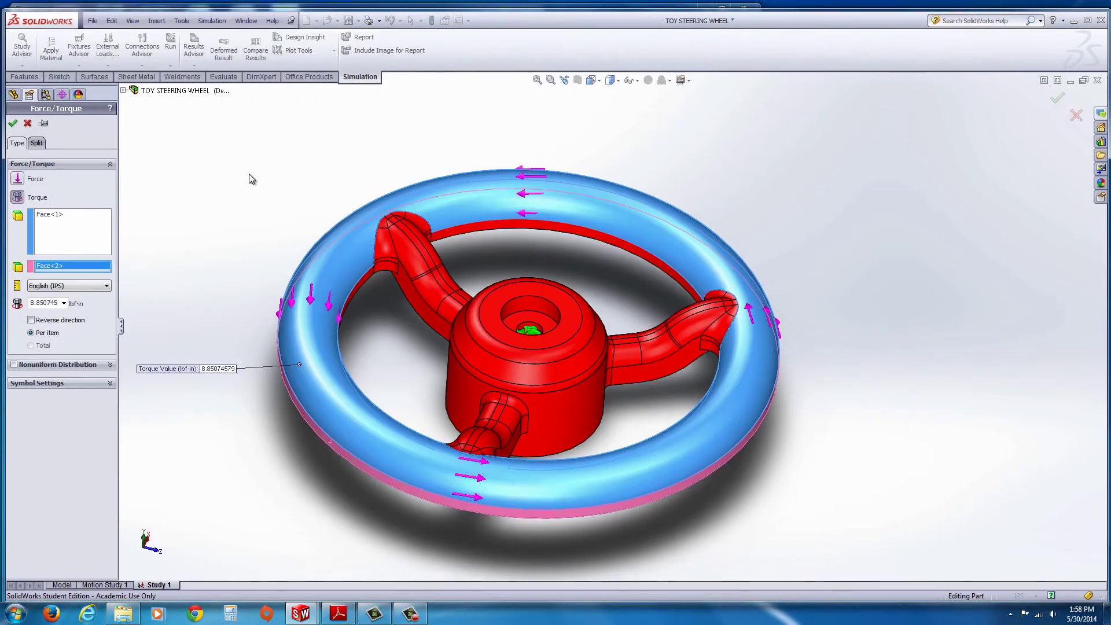
- Set the rim torque to 30 lbf·in per item and apply the load
double_click(36, 302)
type("30")
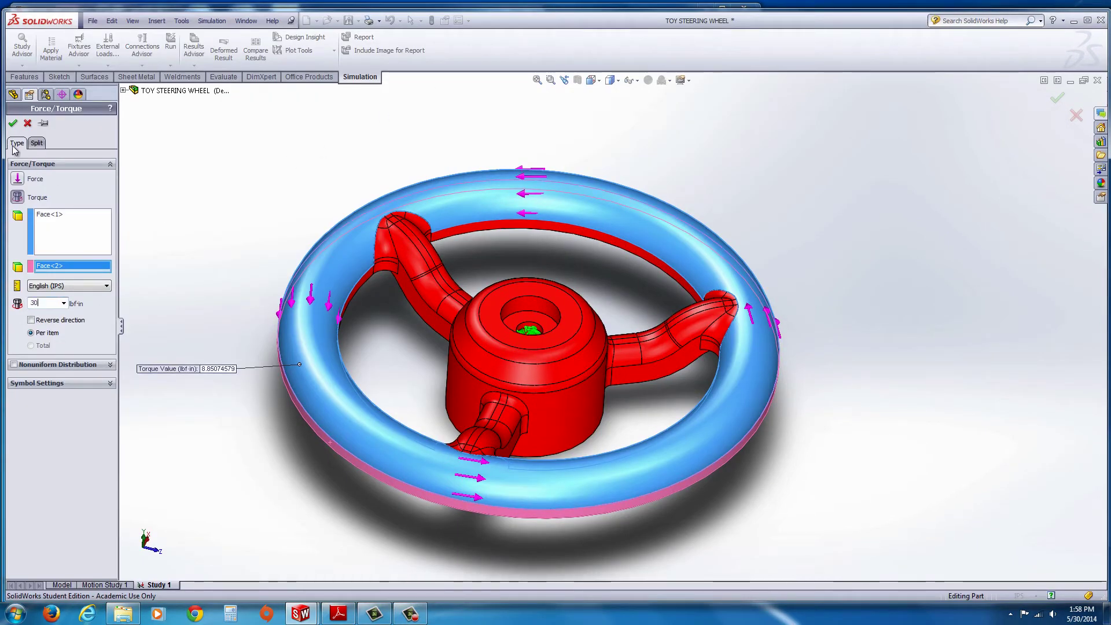
left_click(14, 124)
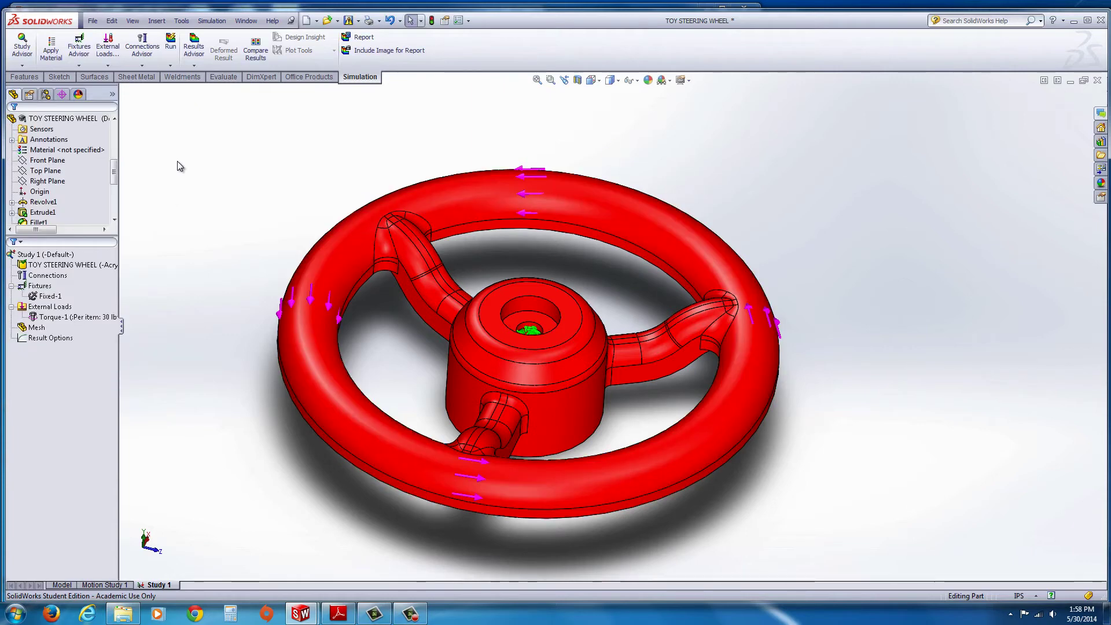
- Run Study 1 and inspect the steering wheel's von Mises stress plot and its legend
left_click(171, 42)
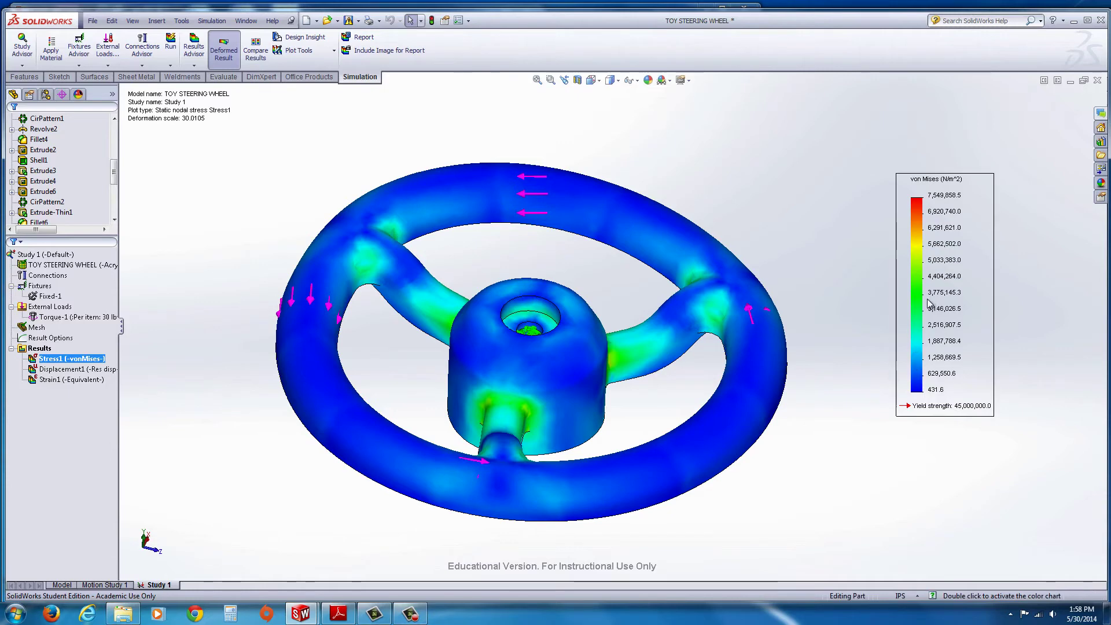
right_click(923, 316)
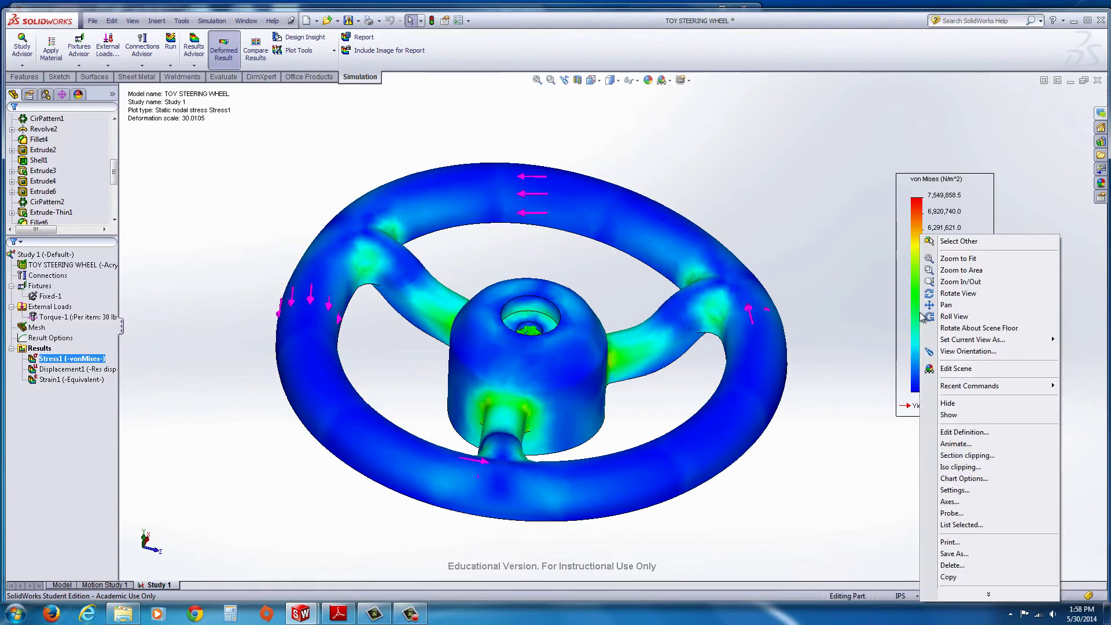
left_click(854, 237)
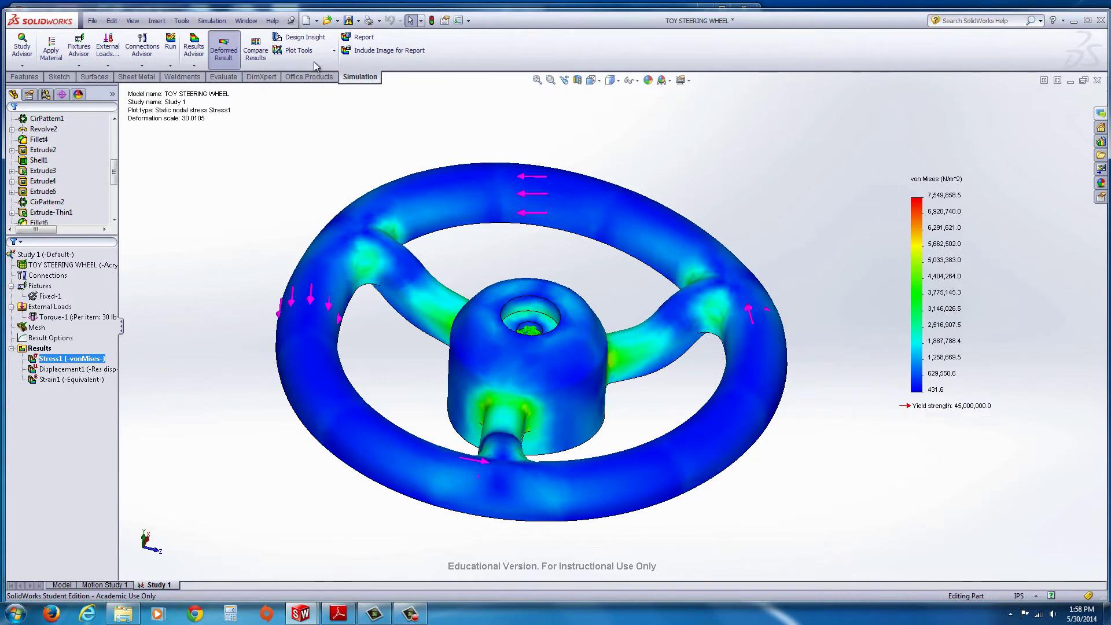
- Open the Simulation default options and set the plot colour chart's number format to Floating
left_click(211, 22)
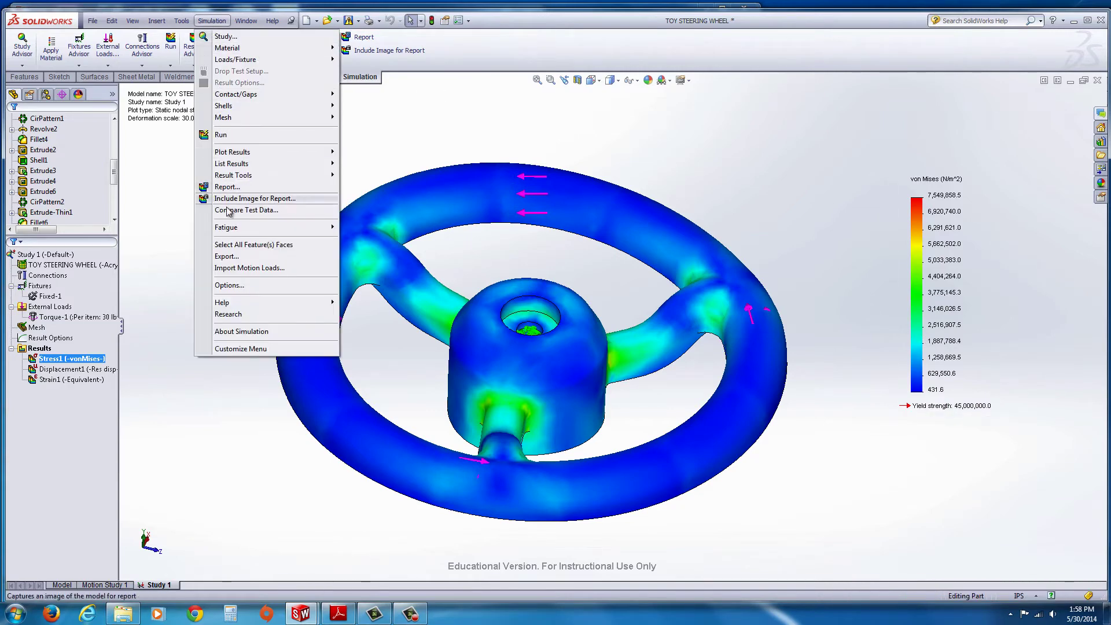
left_click(231, 285)
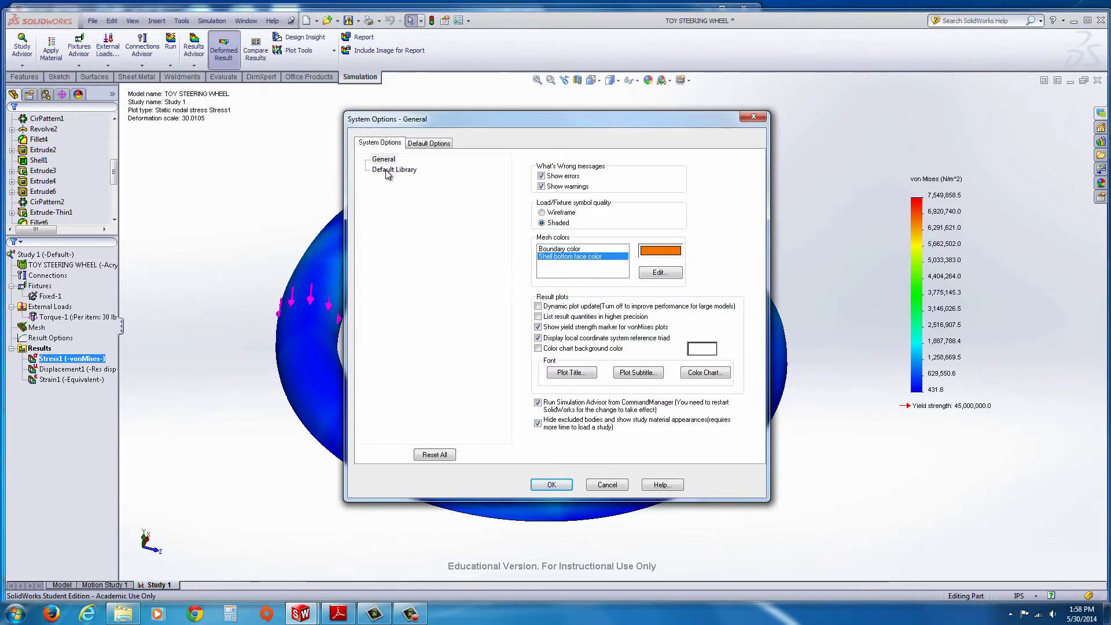
left_click(431, 145)
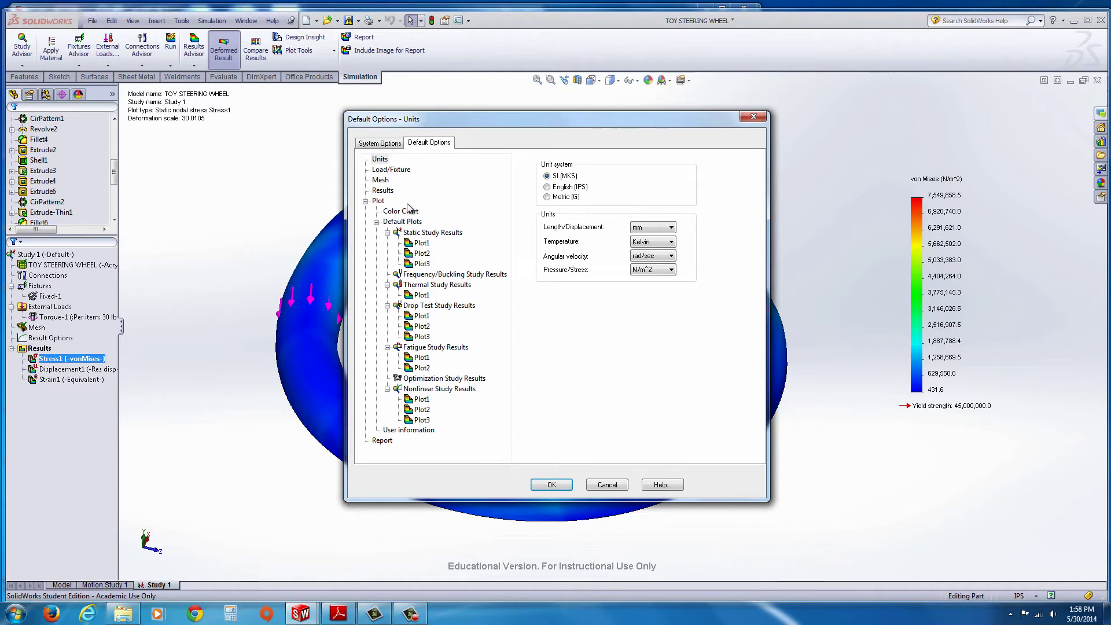
left_click(379, 203)
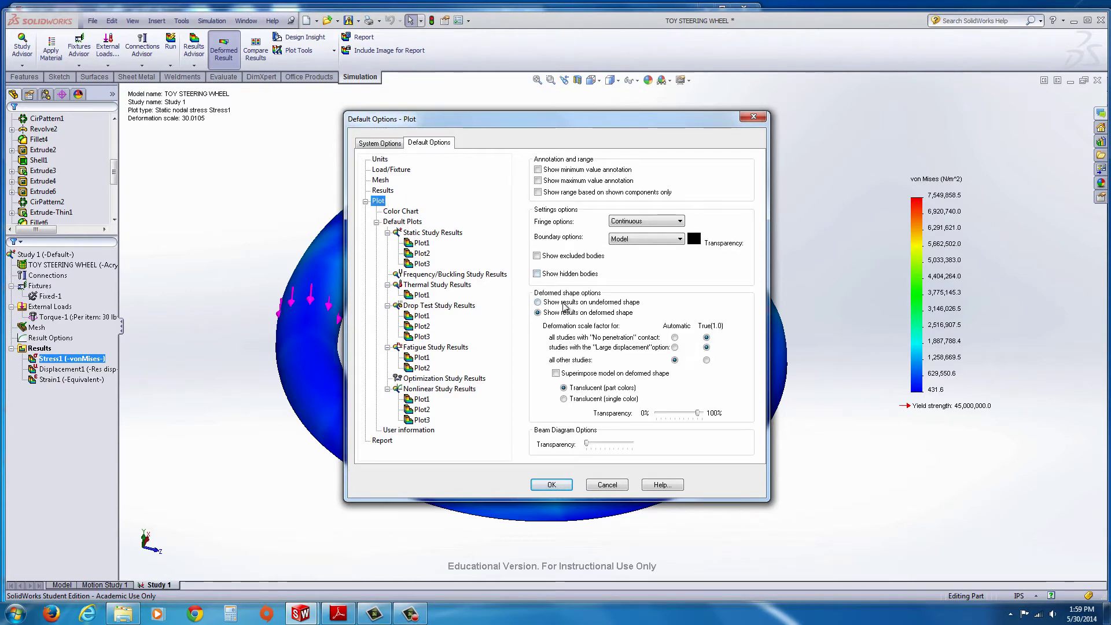
left_click(400, 211)
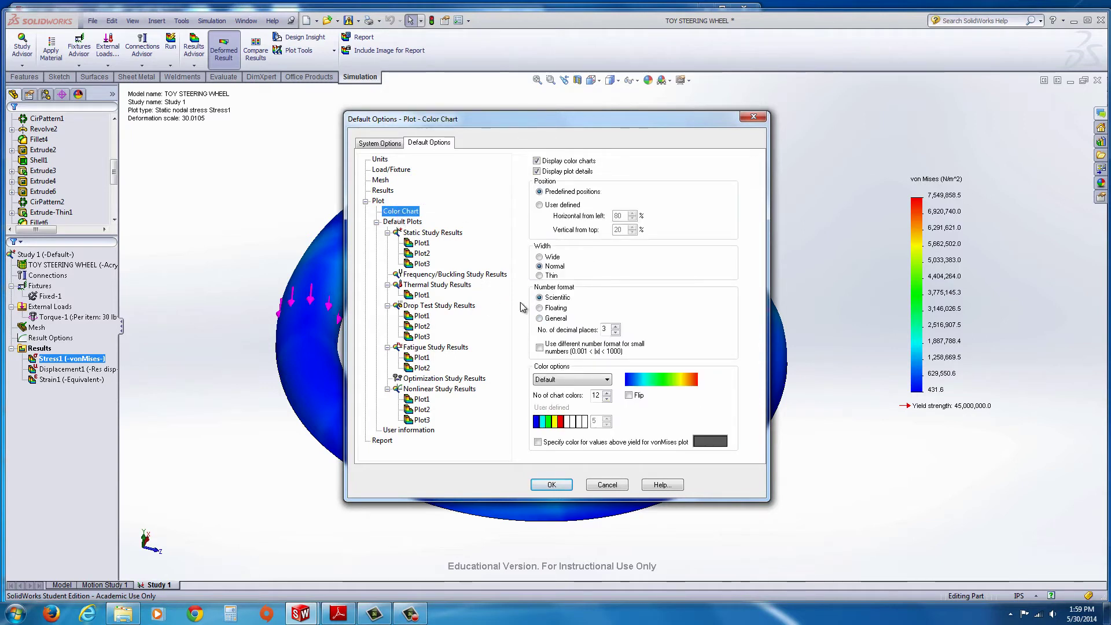
left_click(546, 308)
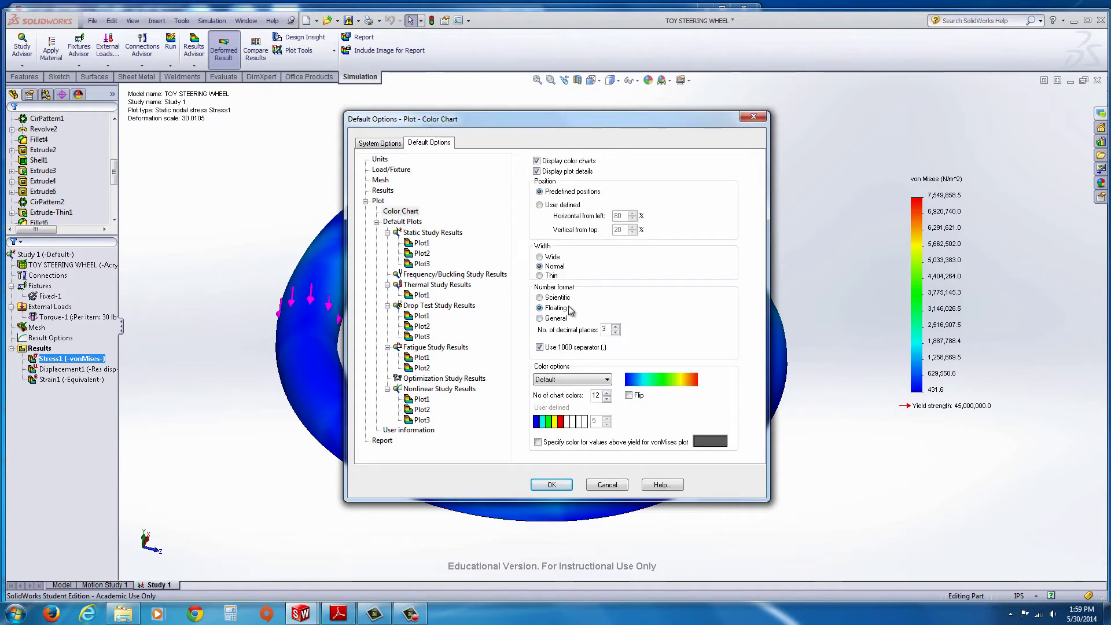
- Review the result types and available result components of Plot1 and Plot2 in the static study's default plots
left_click(420, 233)
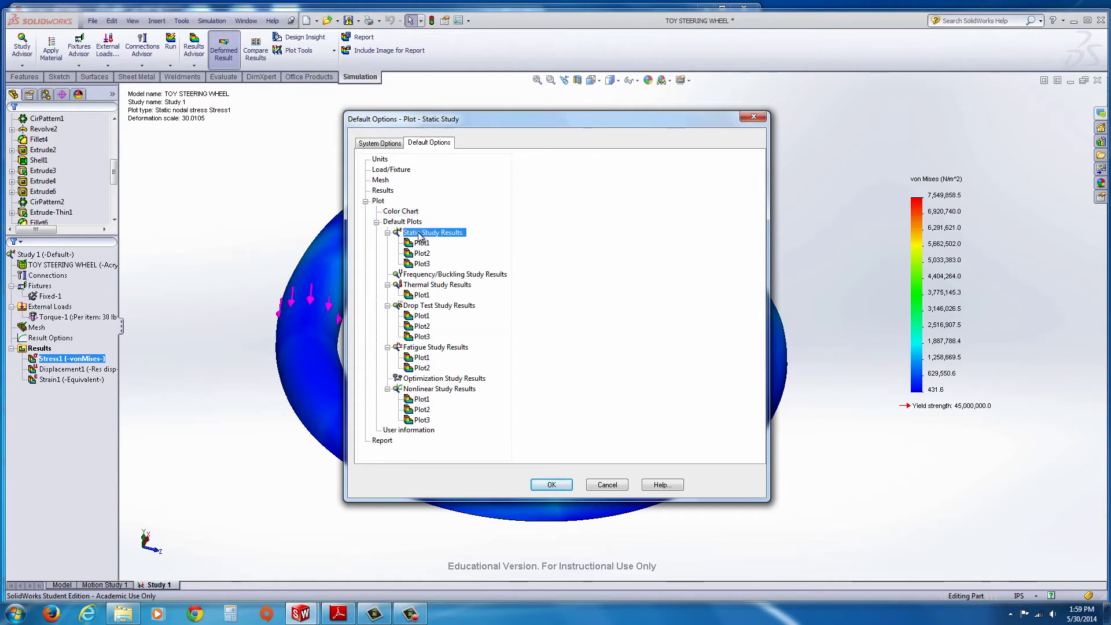
left_click(422, 243)
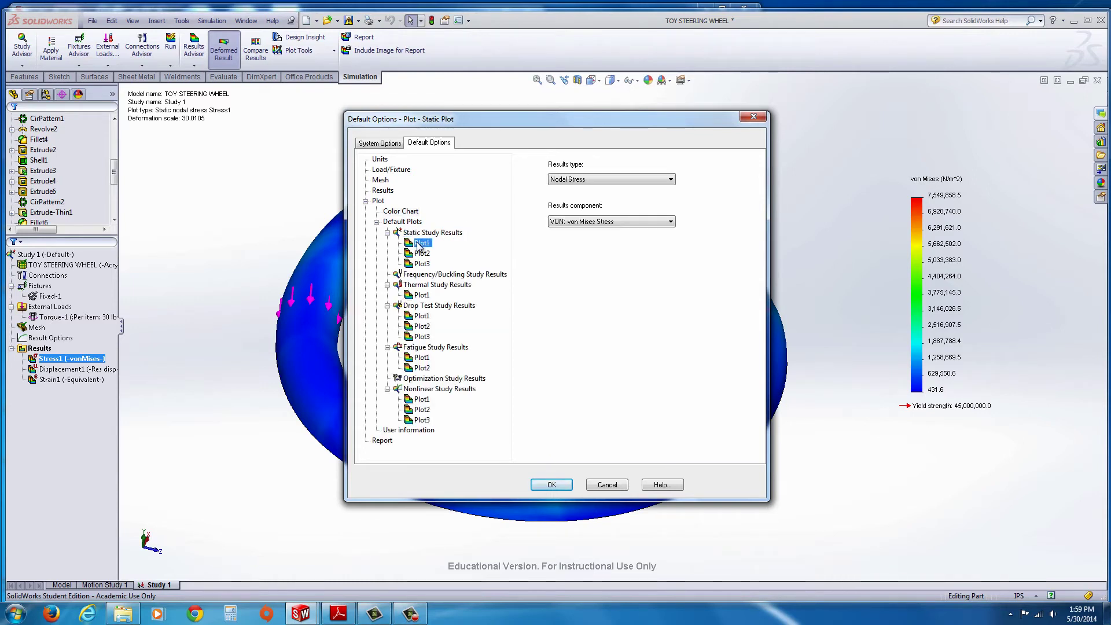
left_click(618, 220)
left_click(619, 220)
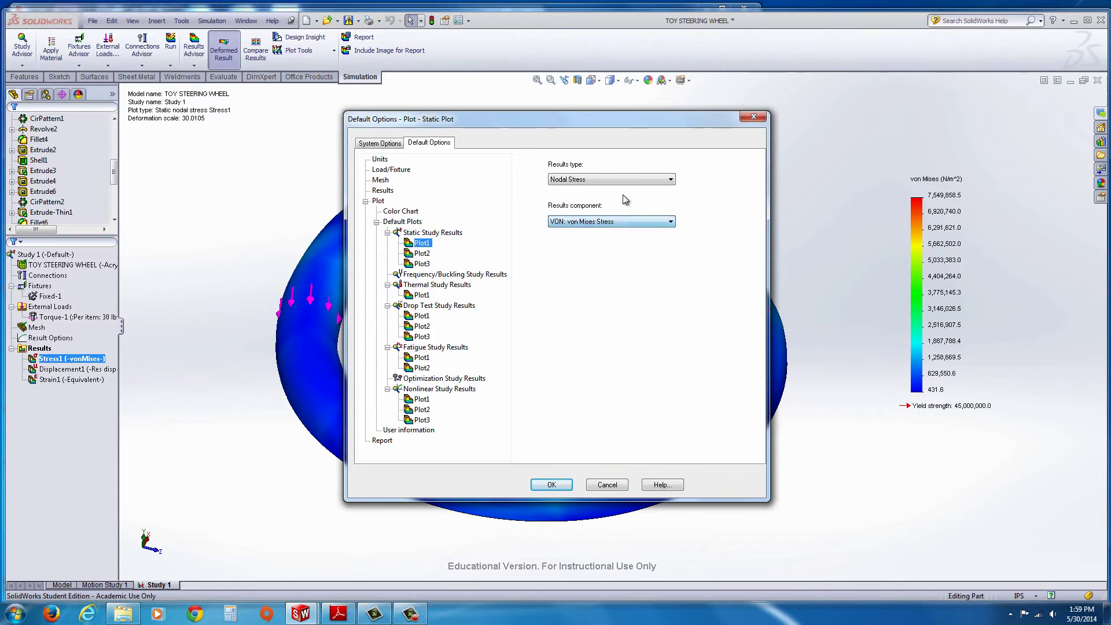
left_click(620, 181)
left_click(620, 181)
left_click(619, 222)
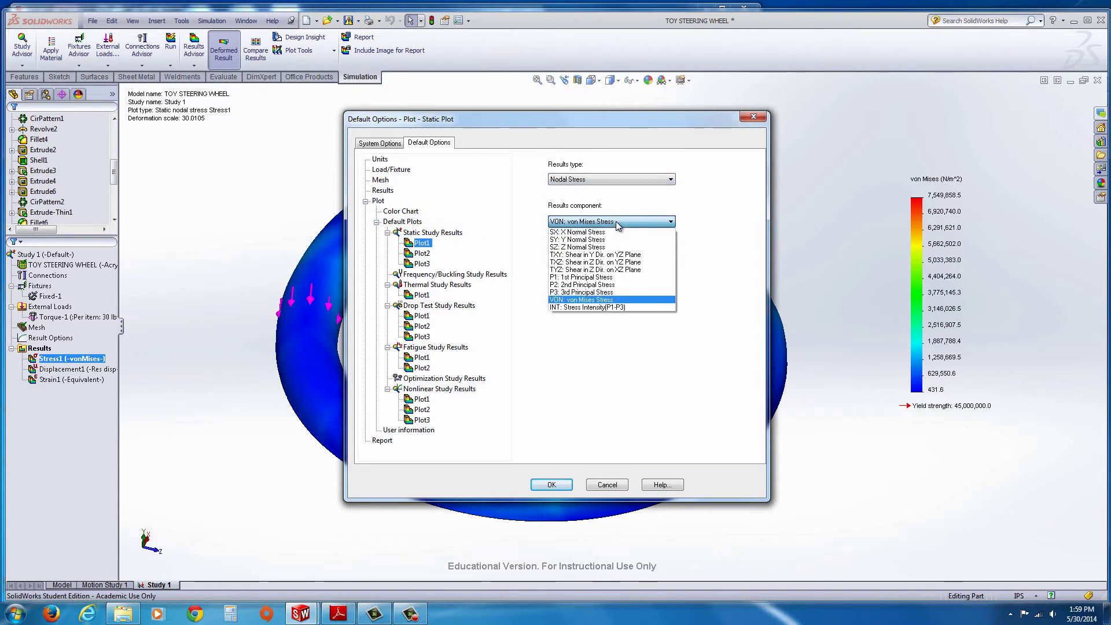
left_click(571, 342)
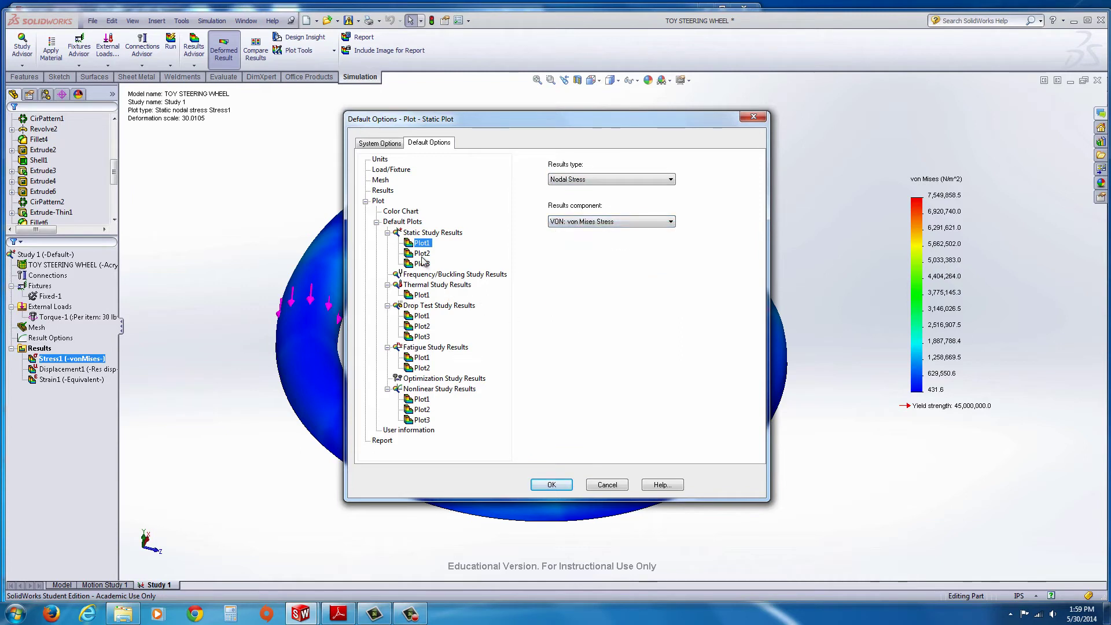
left_click(437, 233)
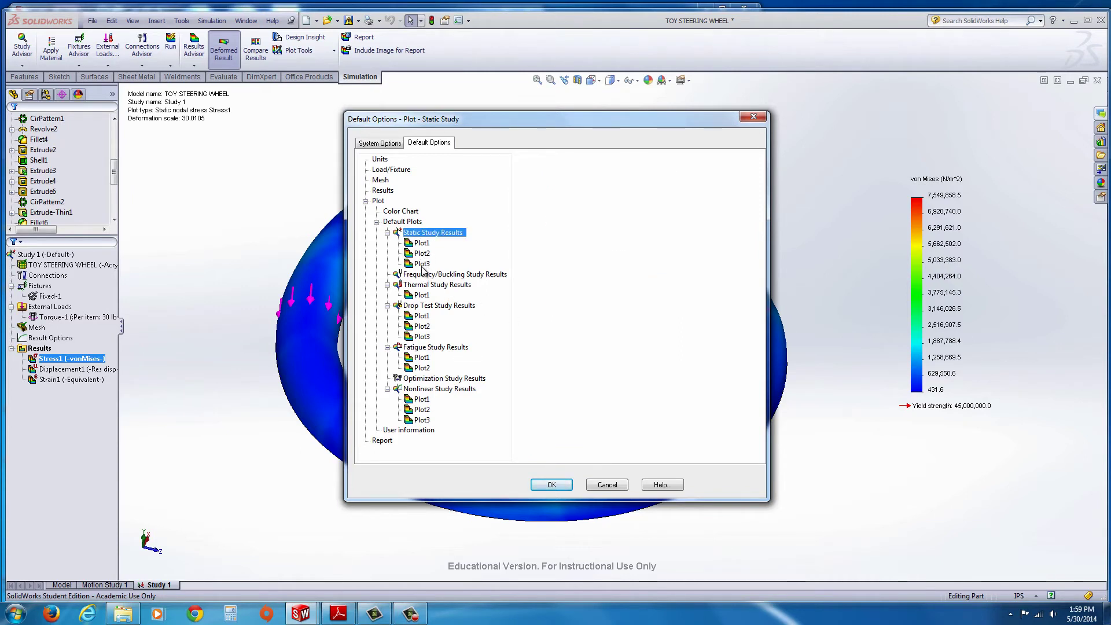
left_click(422, 255)
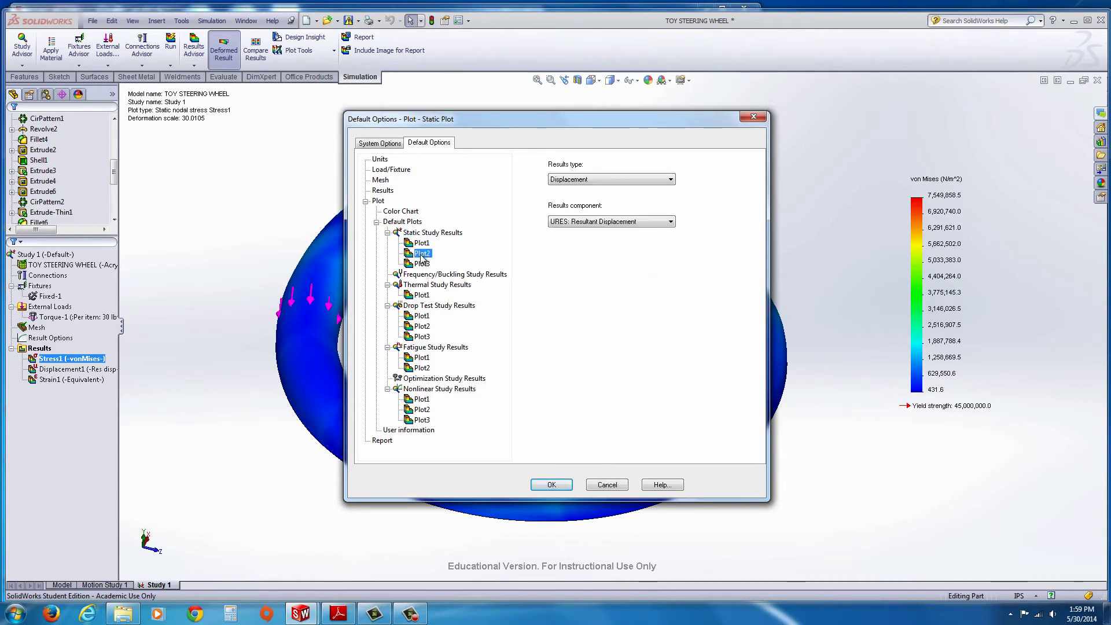
left_click(615, 225)
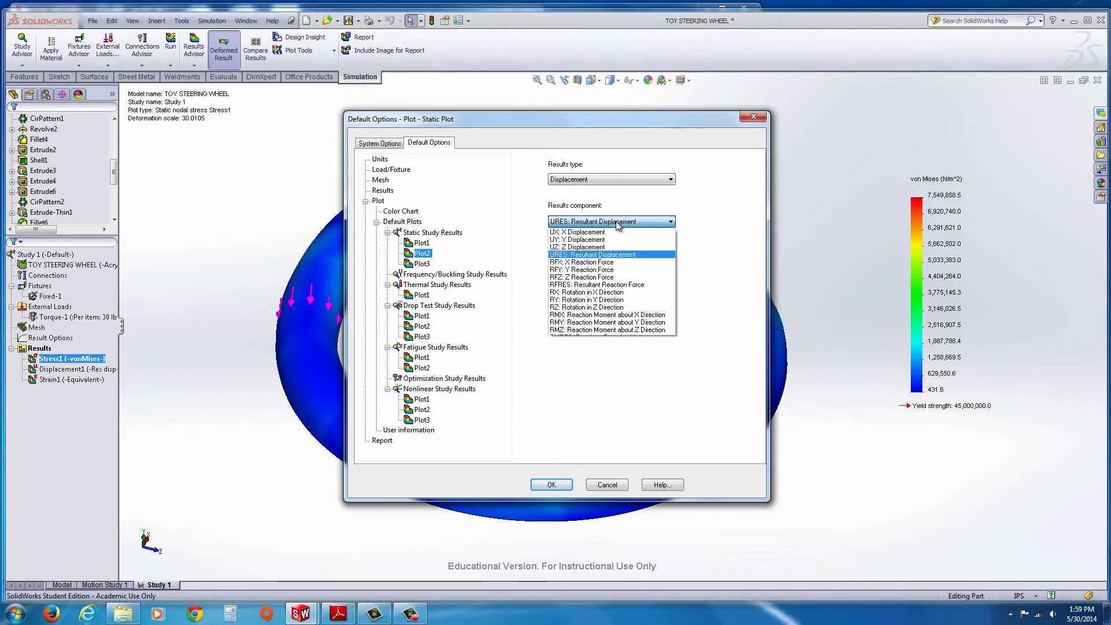
left_click(512, 215)
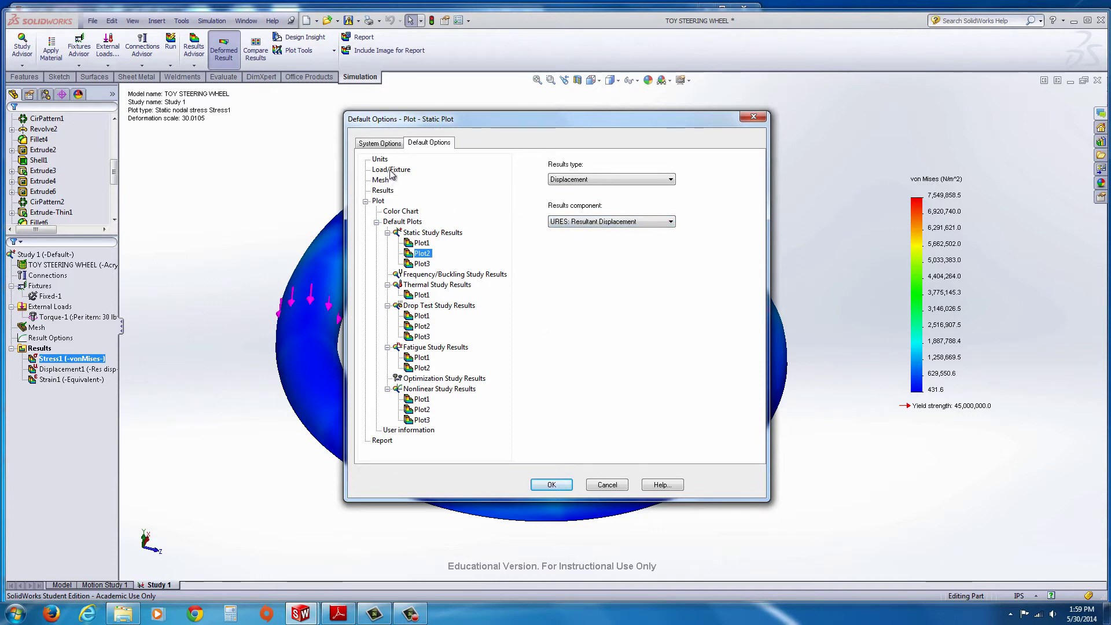
- Set the default Simulation units to English (IPS) with pressure/stress in N/mm^2 (MPa) and apply the options
left_click(383, 191)
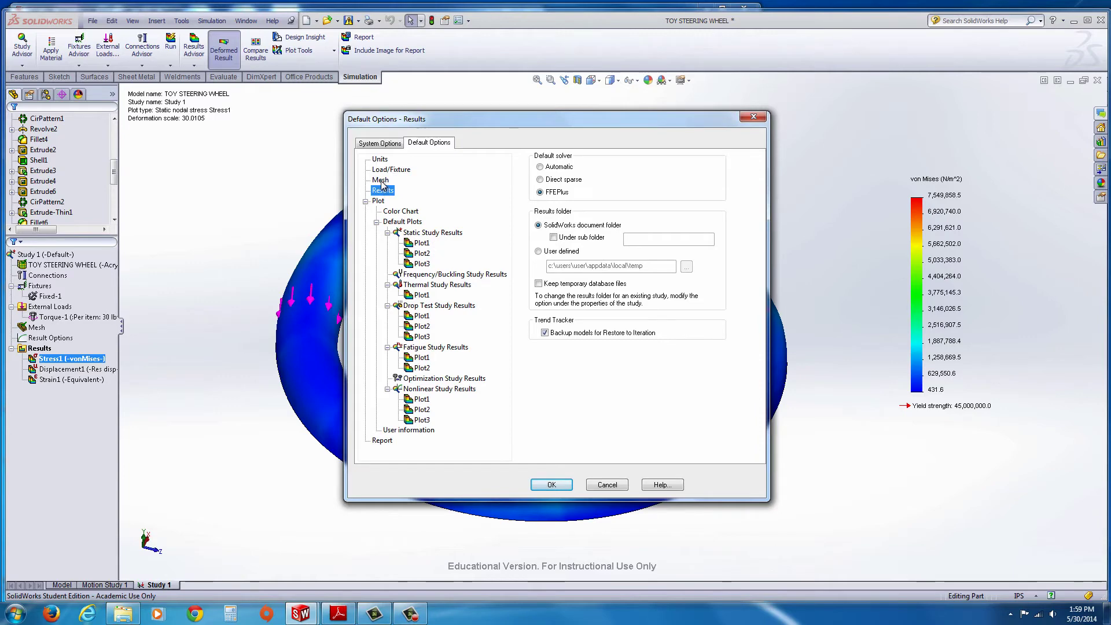
left_click(381, 180)
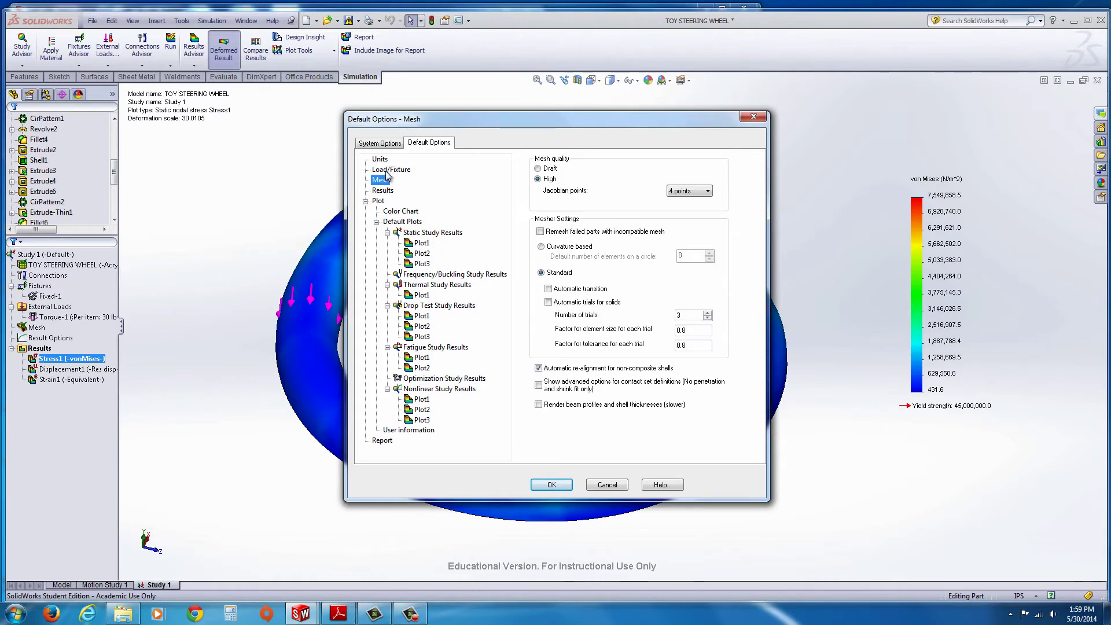
left_click(388, 170)
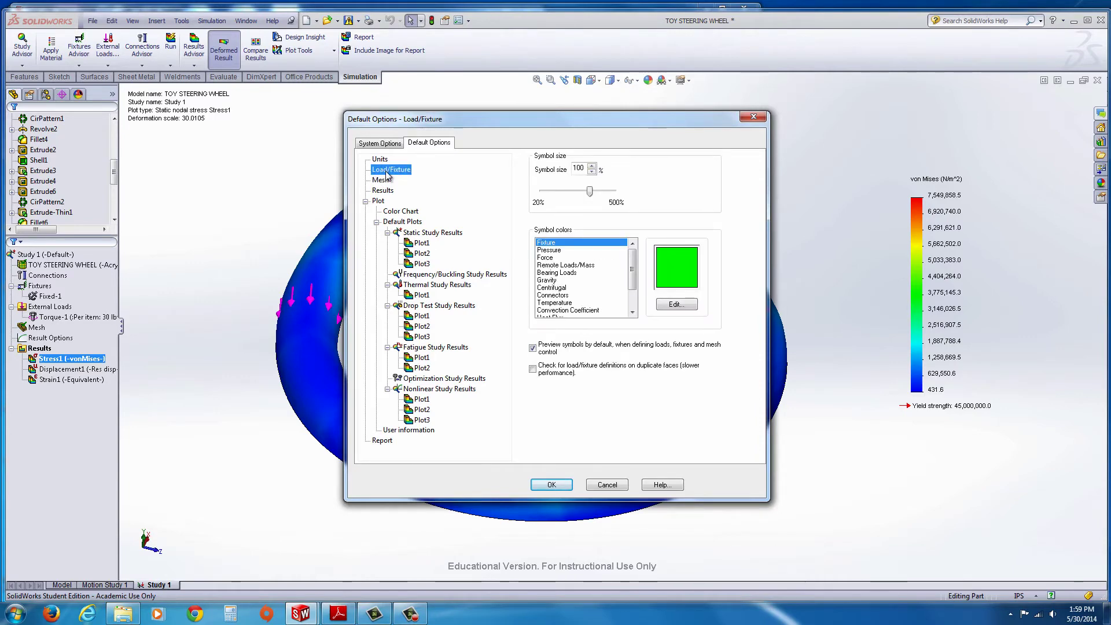
left_click(384, 181)
left_click(380, 160)
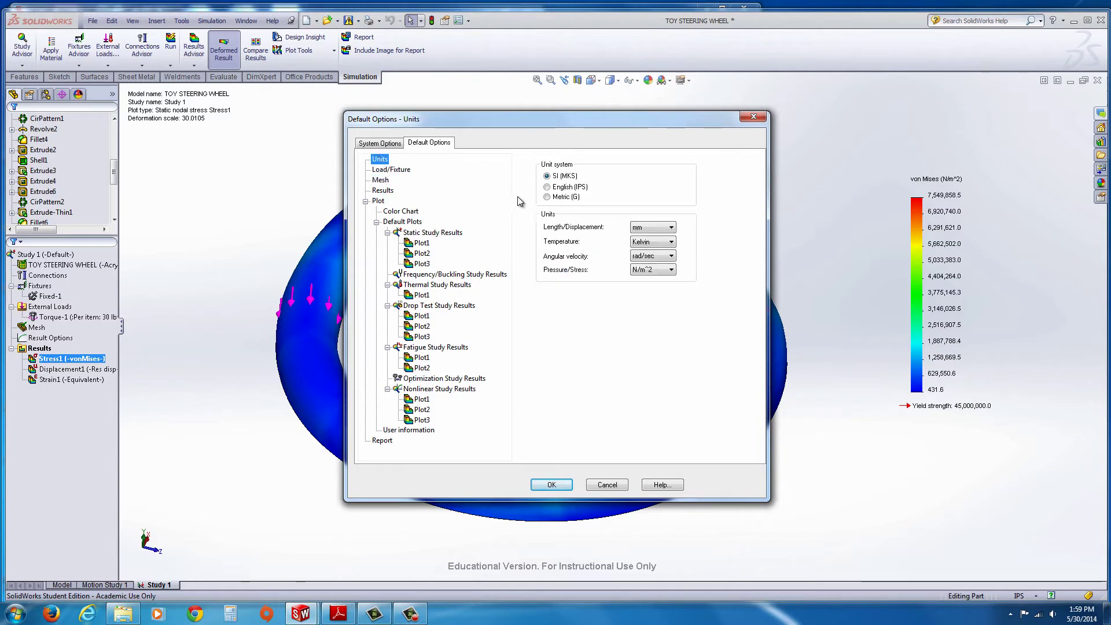
left_click(547, 187)
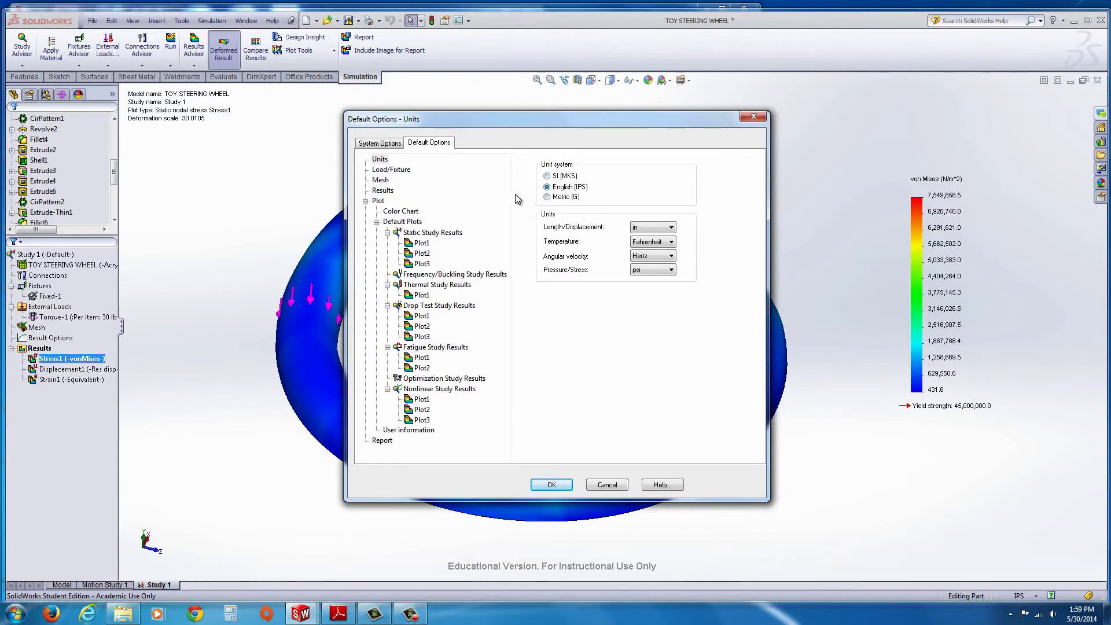
left_click(658, 270)
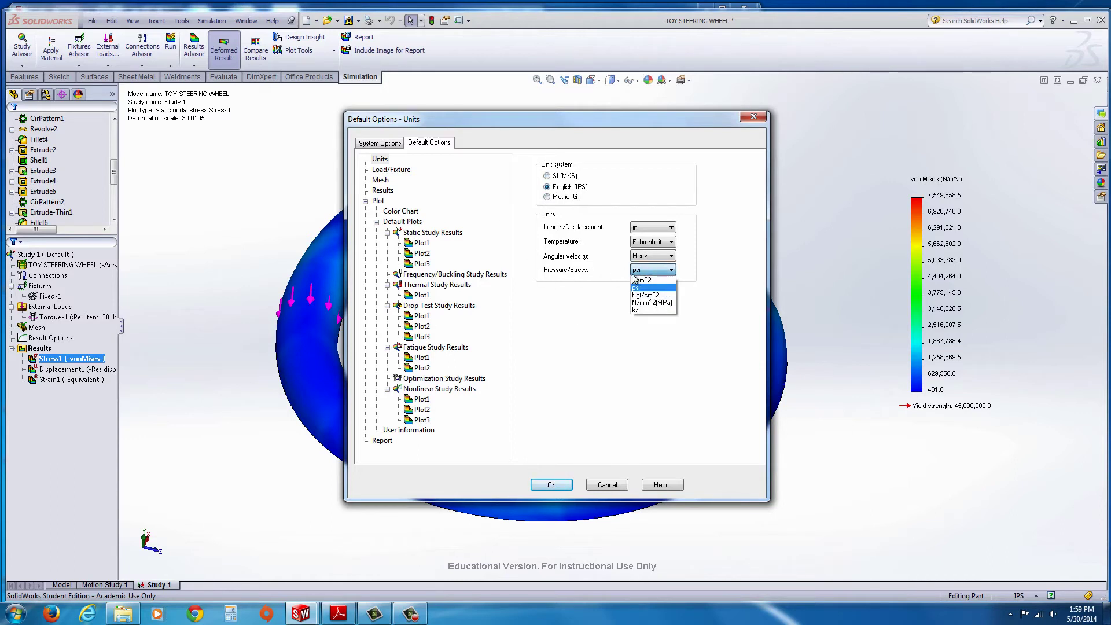
left_click(652, 302)
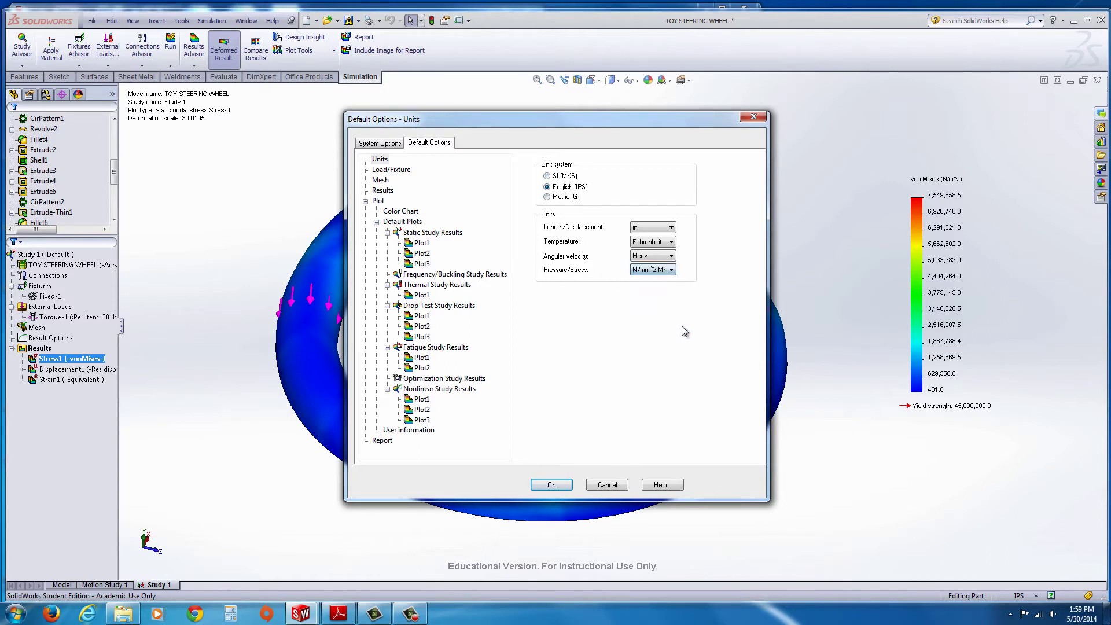
left_click(562, 483)
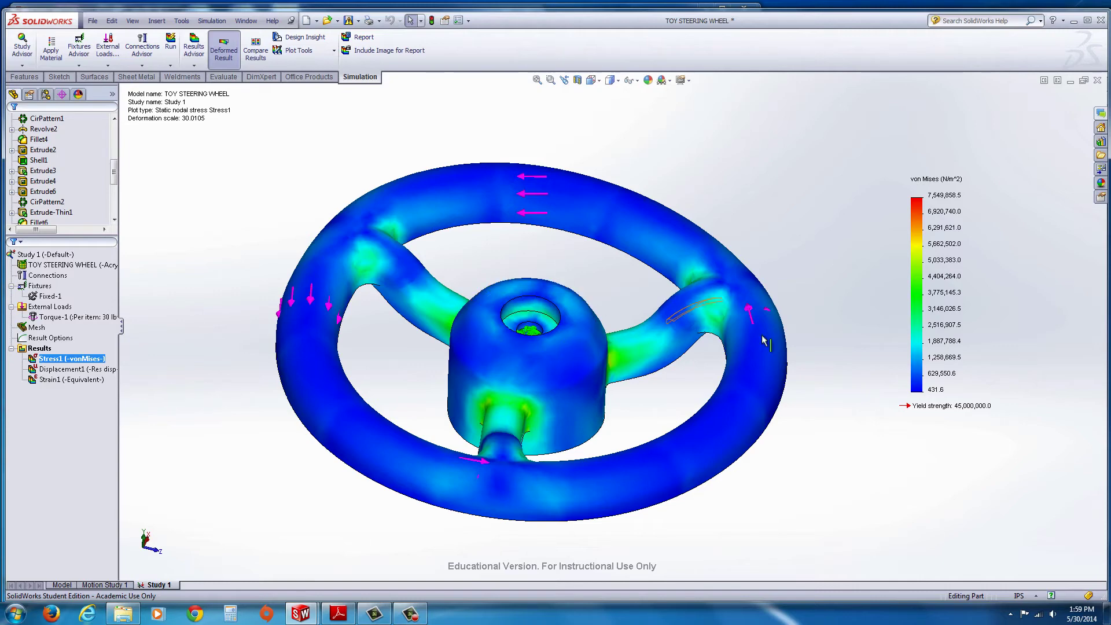
- Edit the von Mises stress plot's definition so its stress units are N/mm^2 (MPa)
right_click(920, 291)
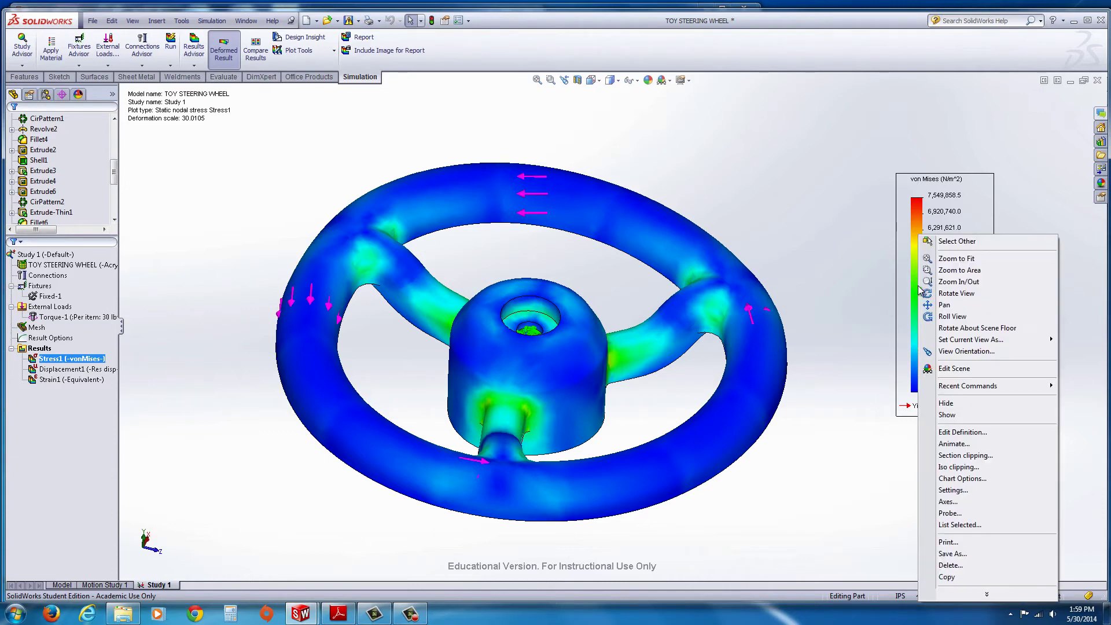
left_click(958, 433)
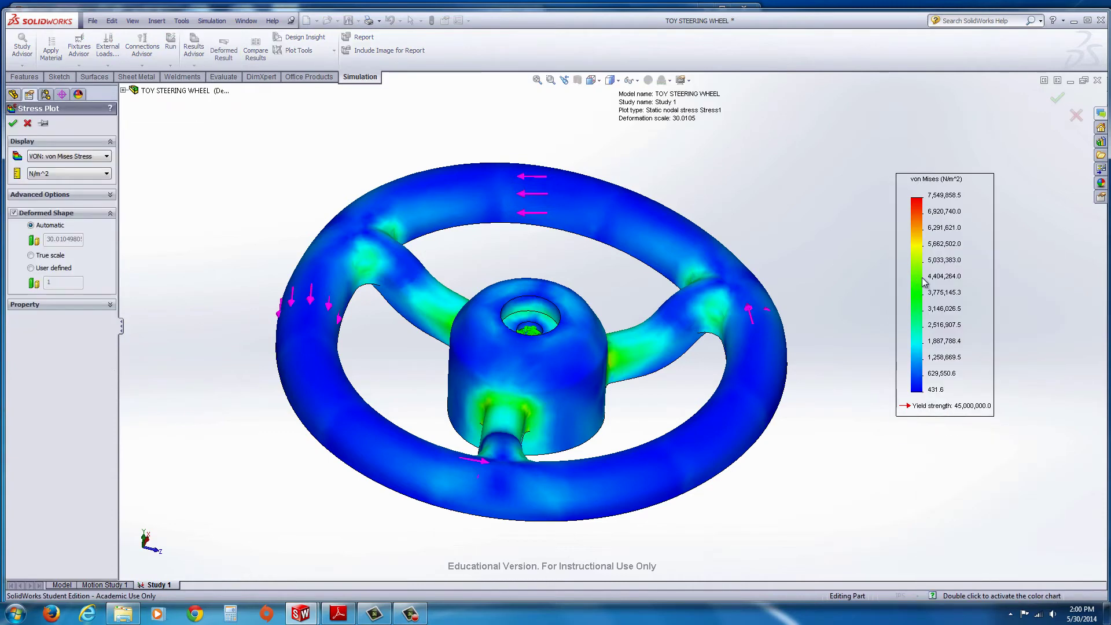
left_click(107, 173)
left_click(48, 182)
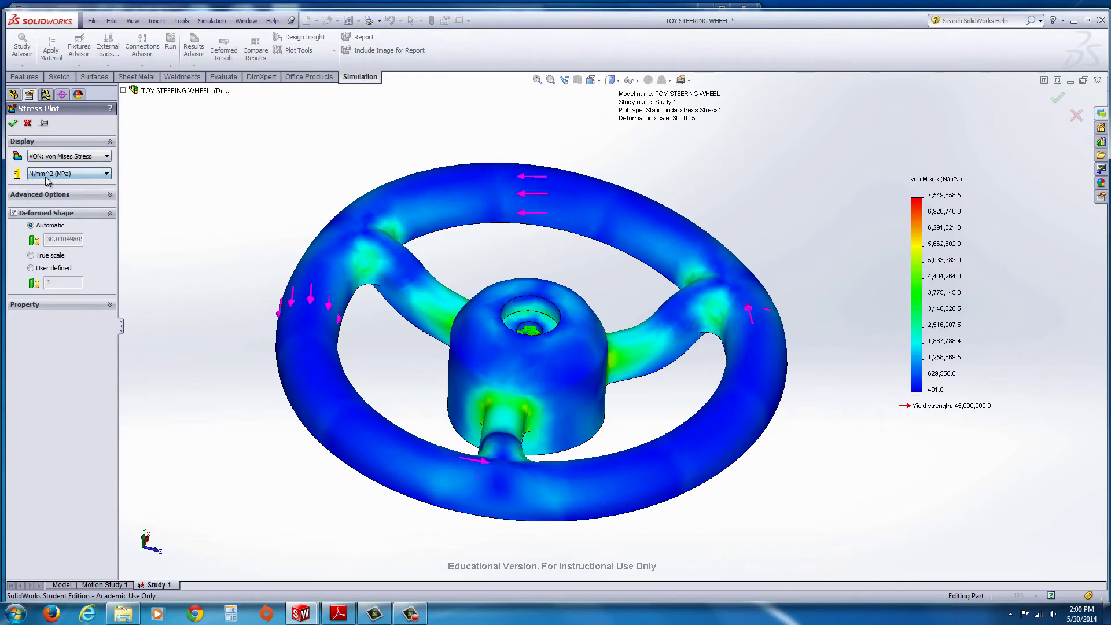
left_click(12, 123)
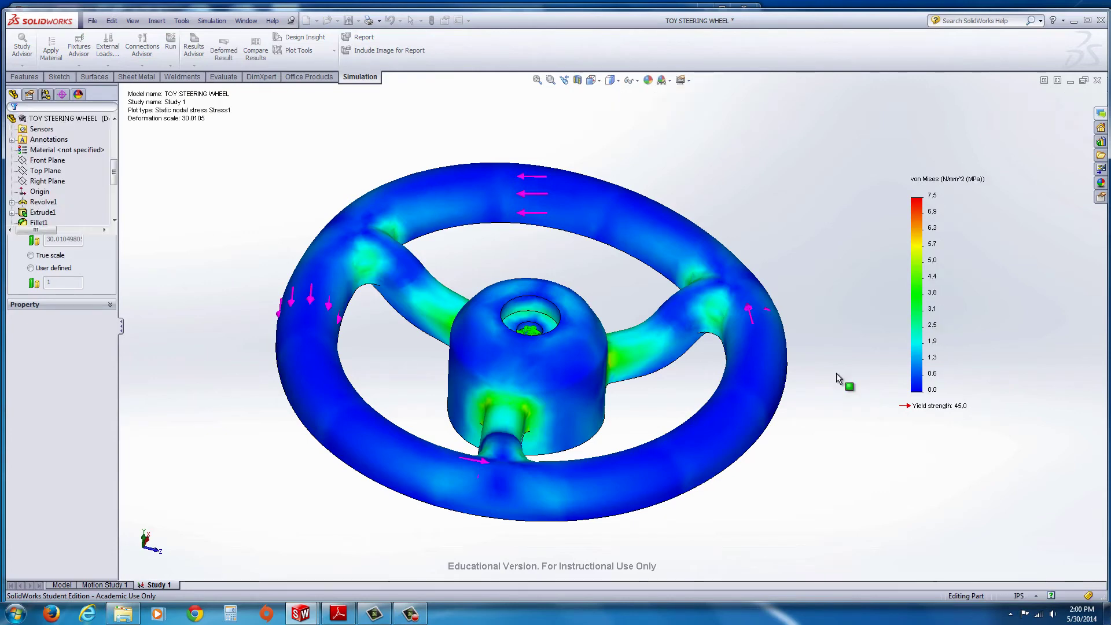
- Set the von Mises stress legend's number format to three decimal places
right_click(920, 317)
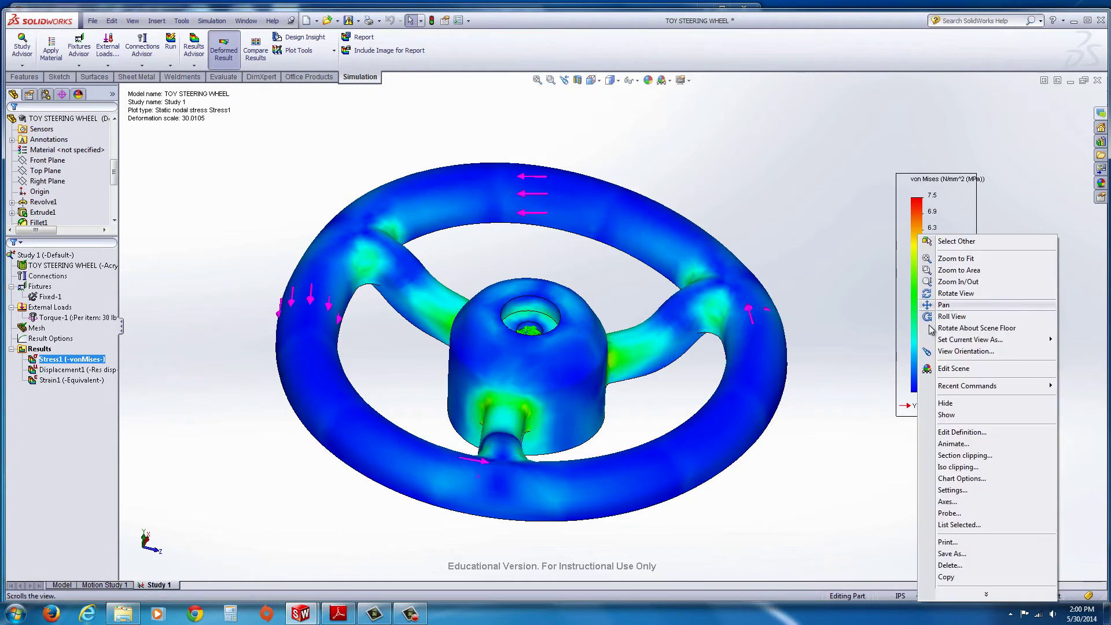
left_click(960, 479)
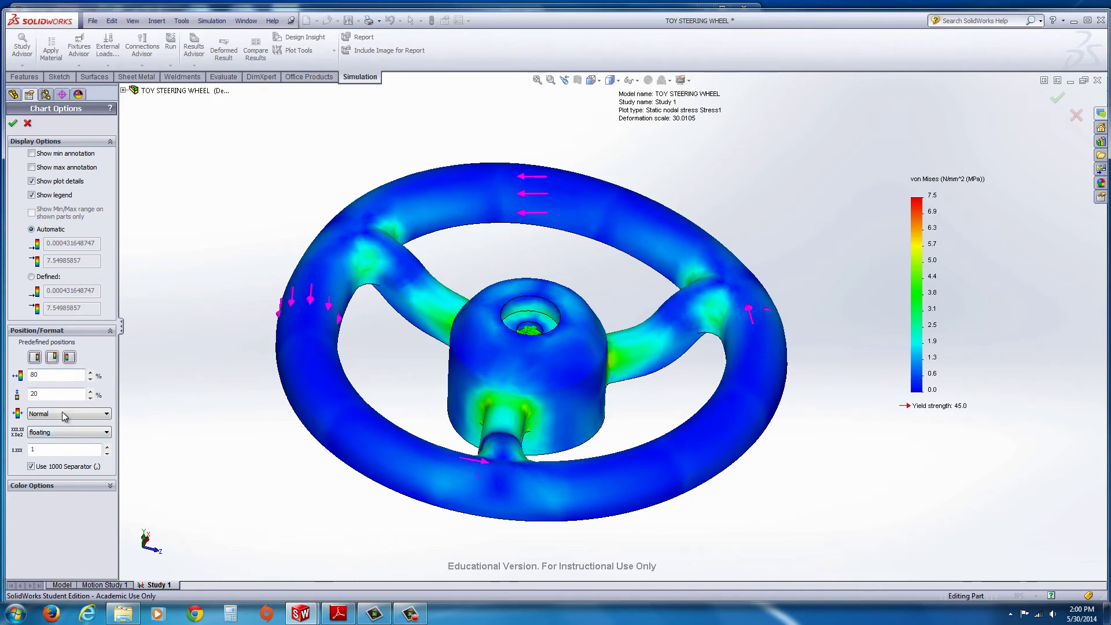
left_click(107, 447)
left_click(107, 446)
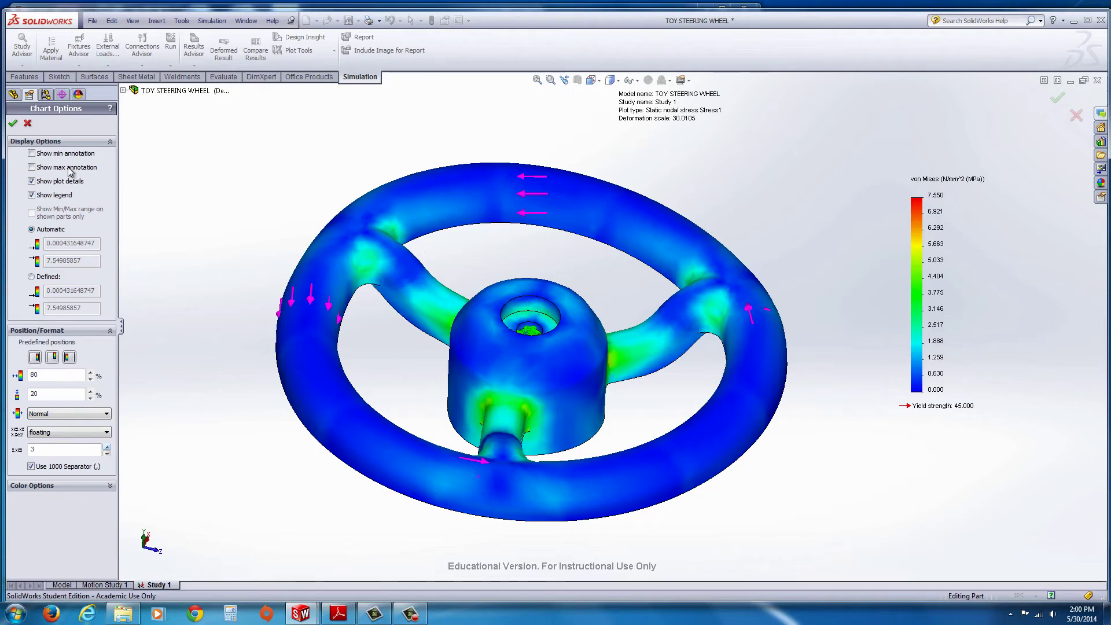
left_click(12, 123)
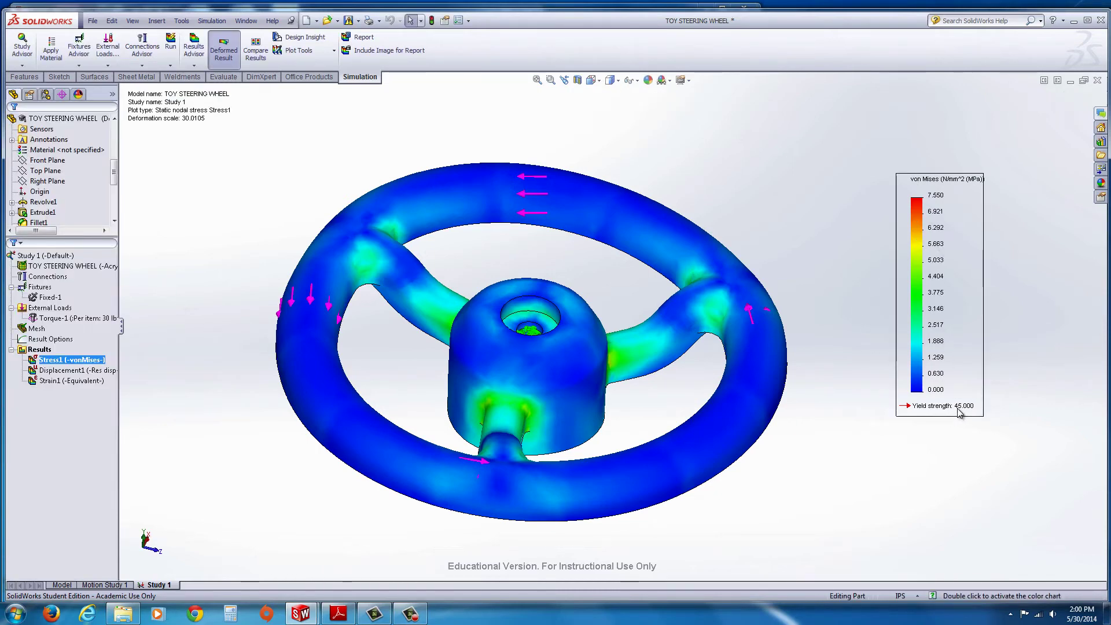
- Set the von Mises stress legend to one decimal place and inspect the stress distribution on the rim, spokes and hub
double_click(904, 309)
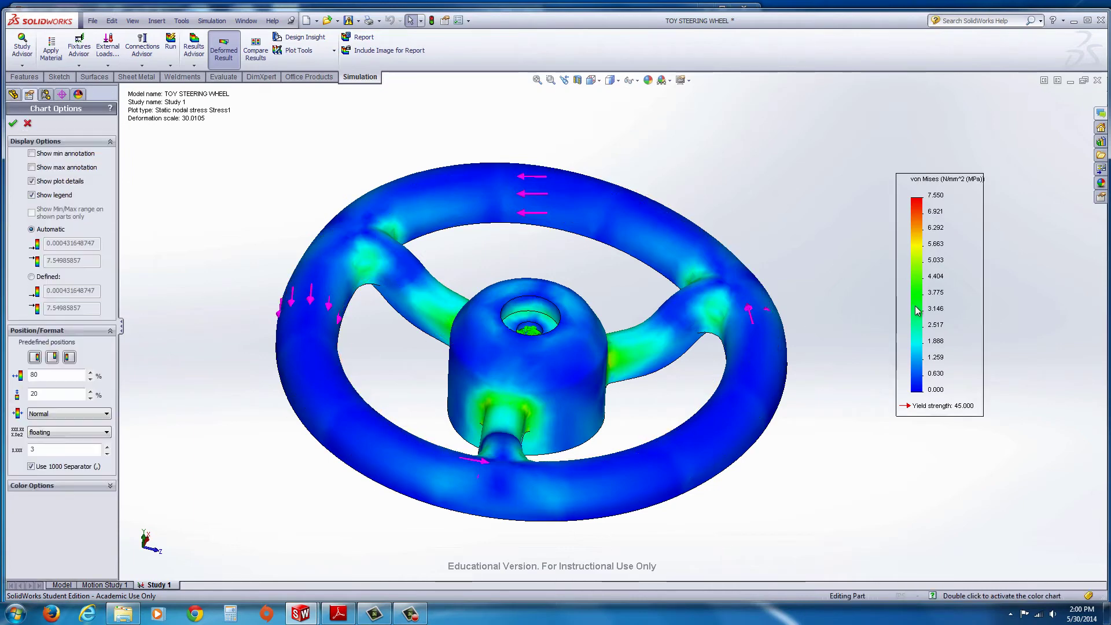
left_click(107, 453)
left_click(107, 454)
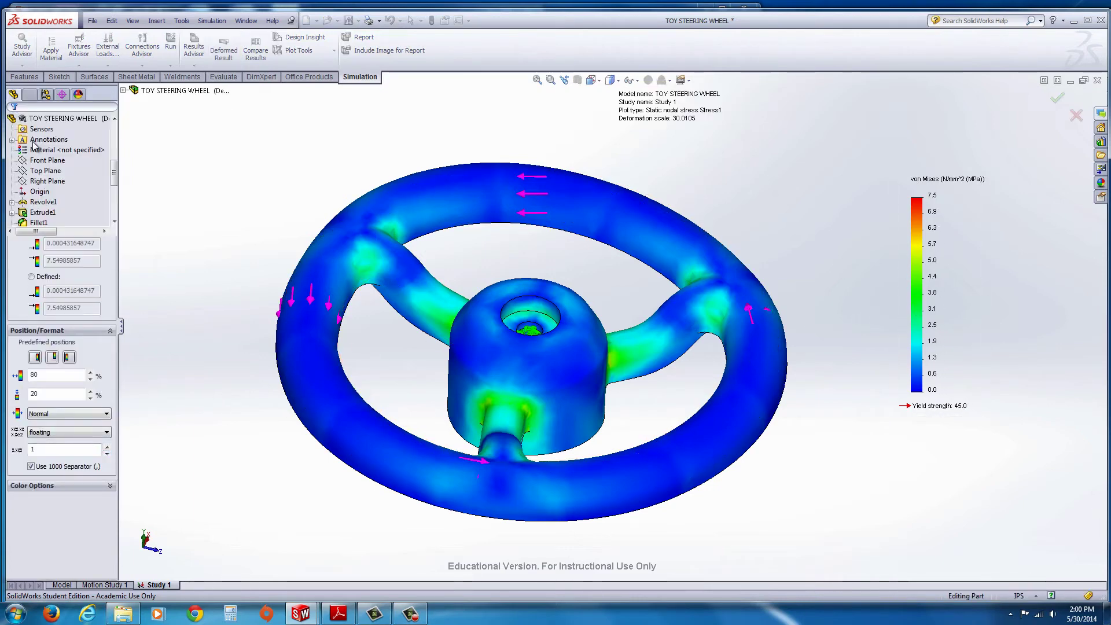
key("Return")
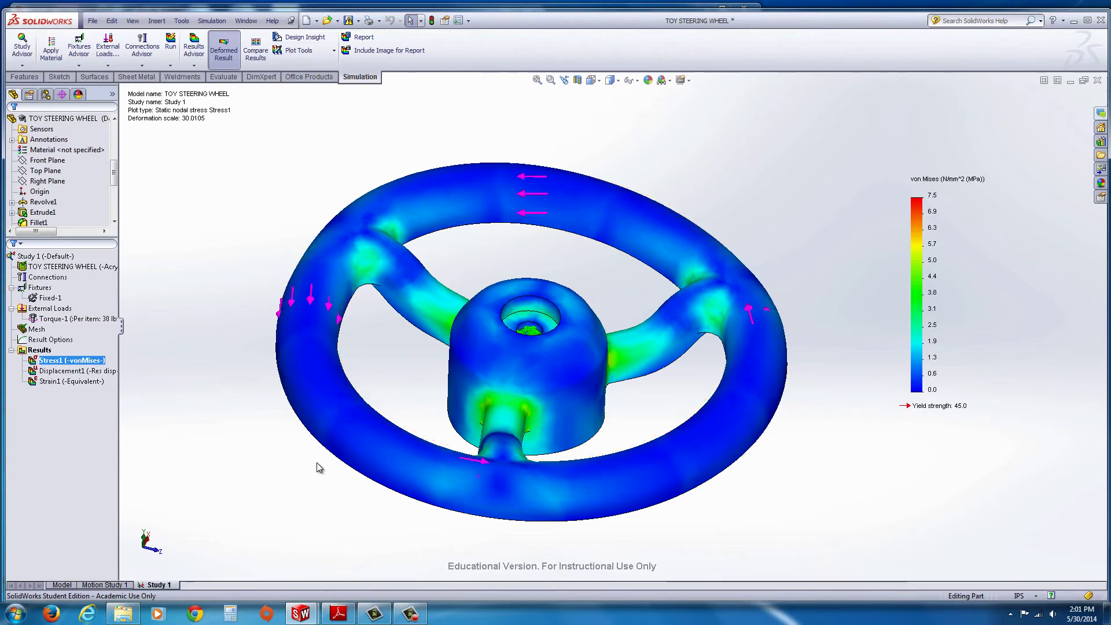
middle_click_drag(310, 465, 320, 268)
key("ctrl+shift+z")
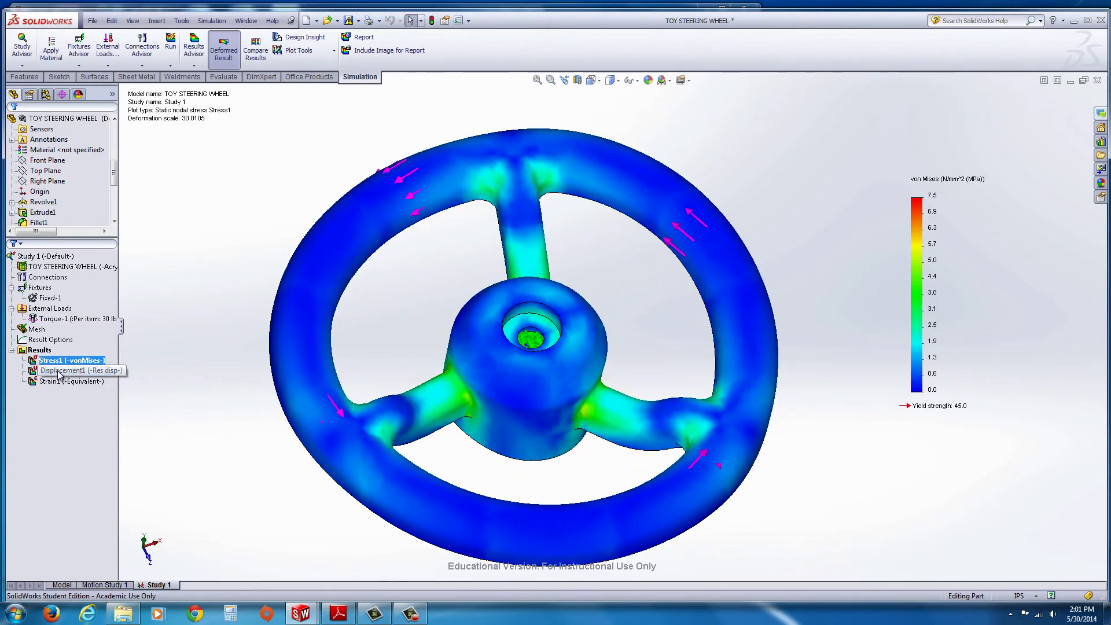
- Return to the part model, set the wall thickness of Shell1 to 0.06 in and rebuild the part
left_click(62, 585)
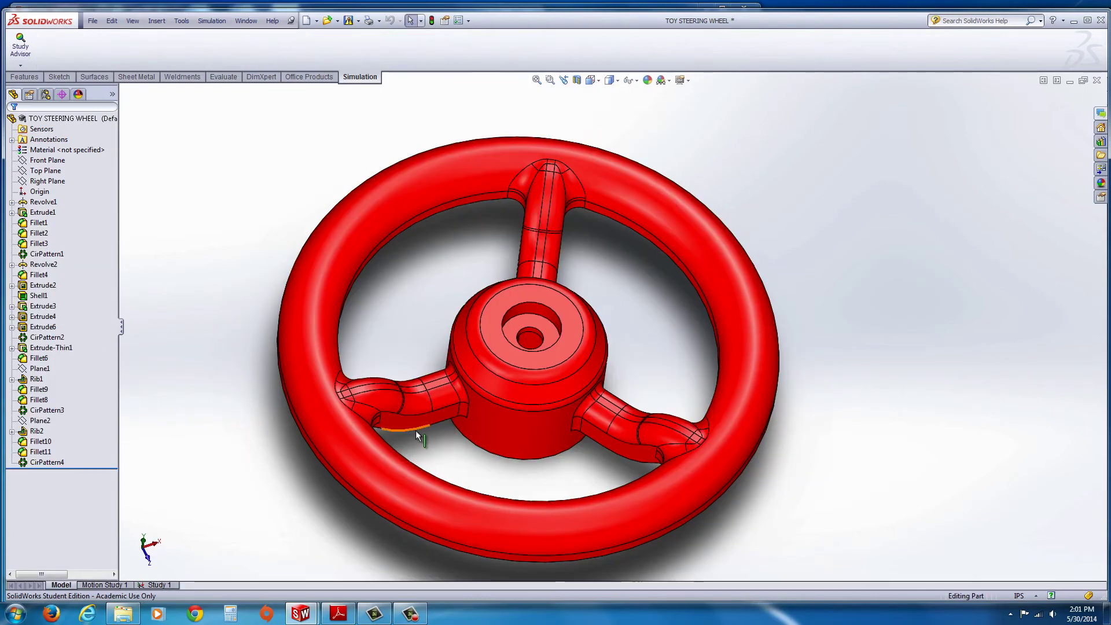
middle_click_drag(422, 434, 558, 390)
key("f")
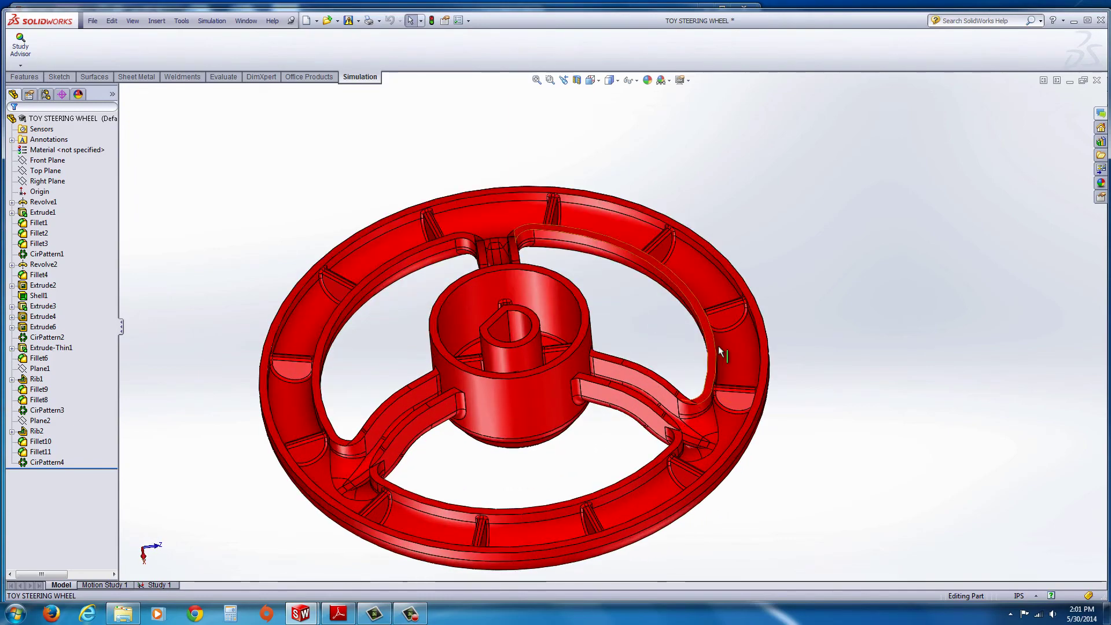
left_click(746, 359)
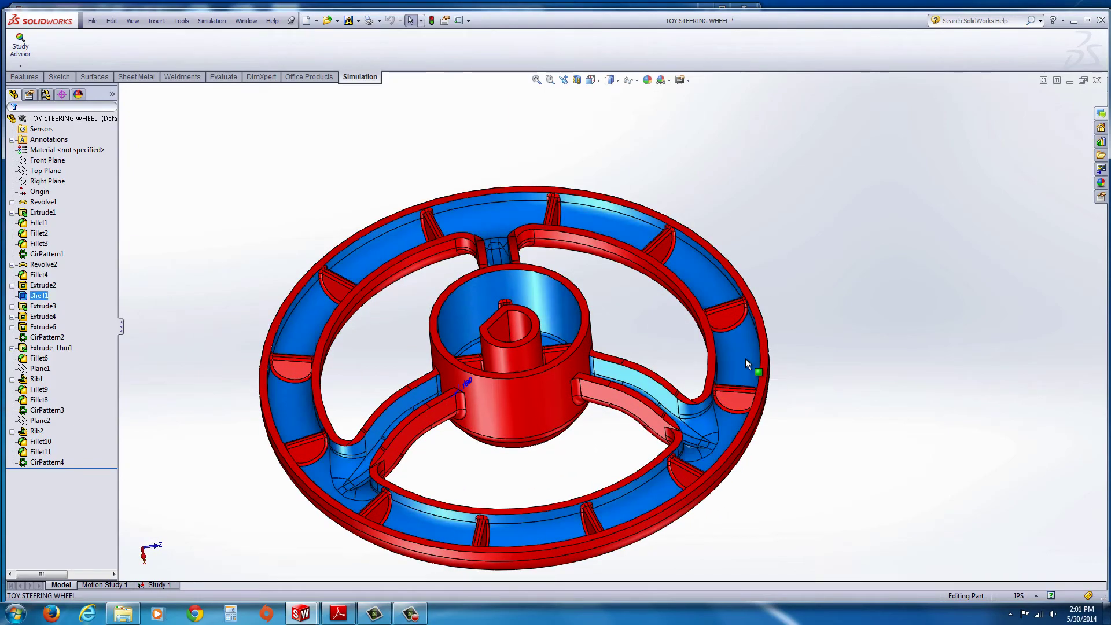
middle_click_drag(542, 383, 460, 390)
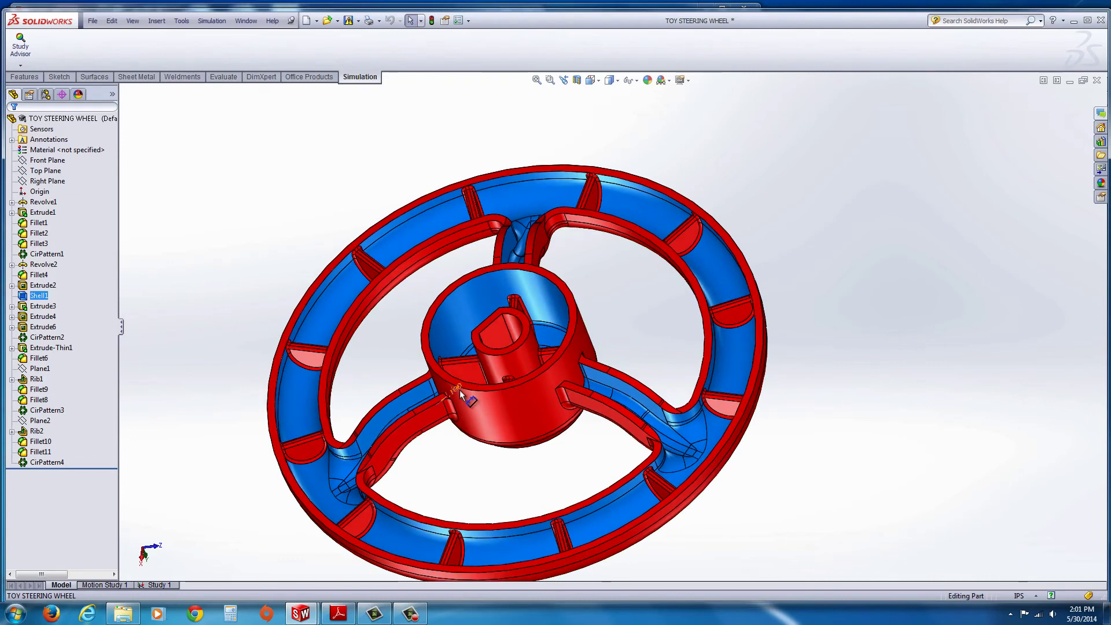
left_click_drag(440, 303, 439, 280)
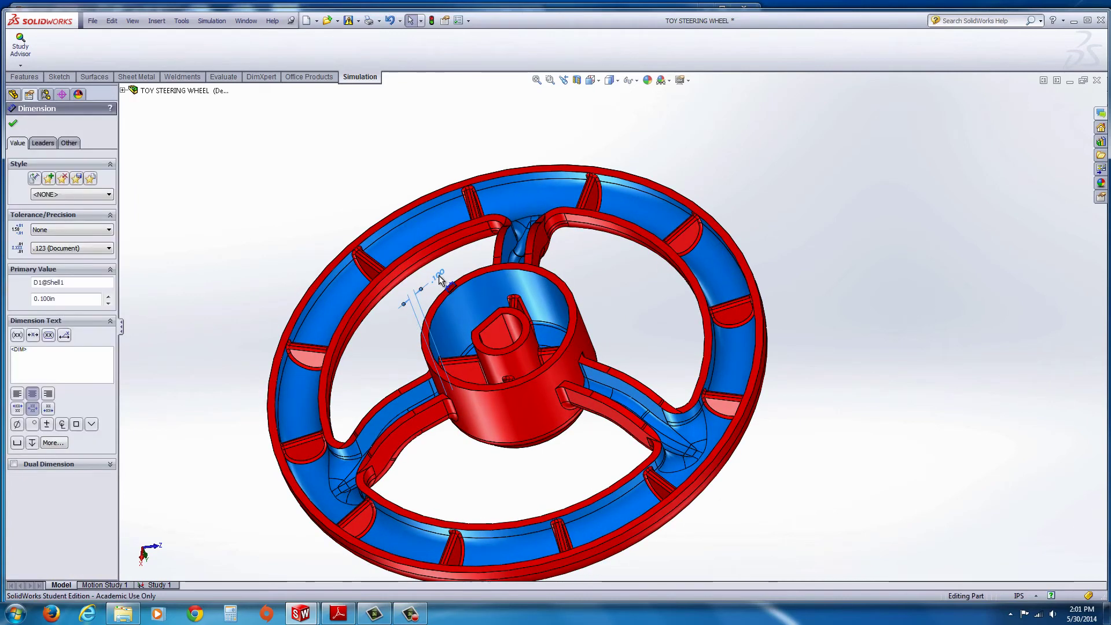
double_click(440, 278)
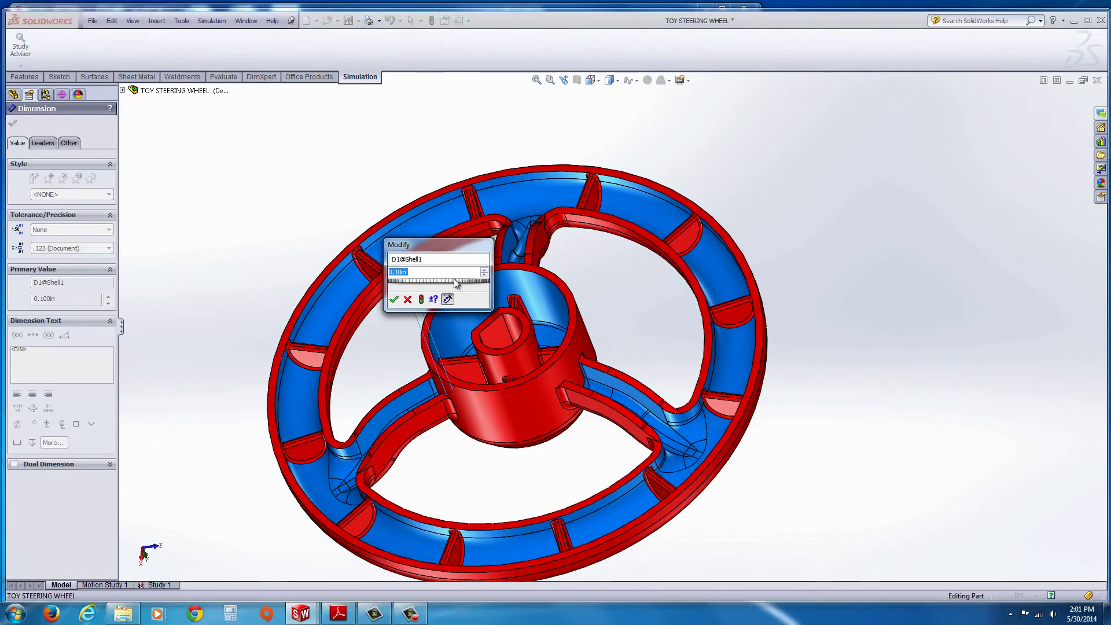
type(".06")
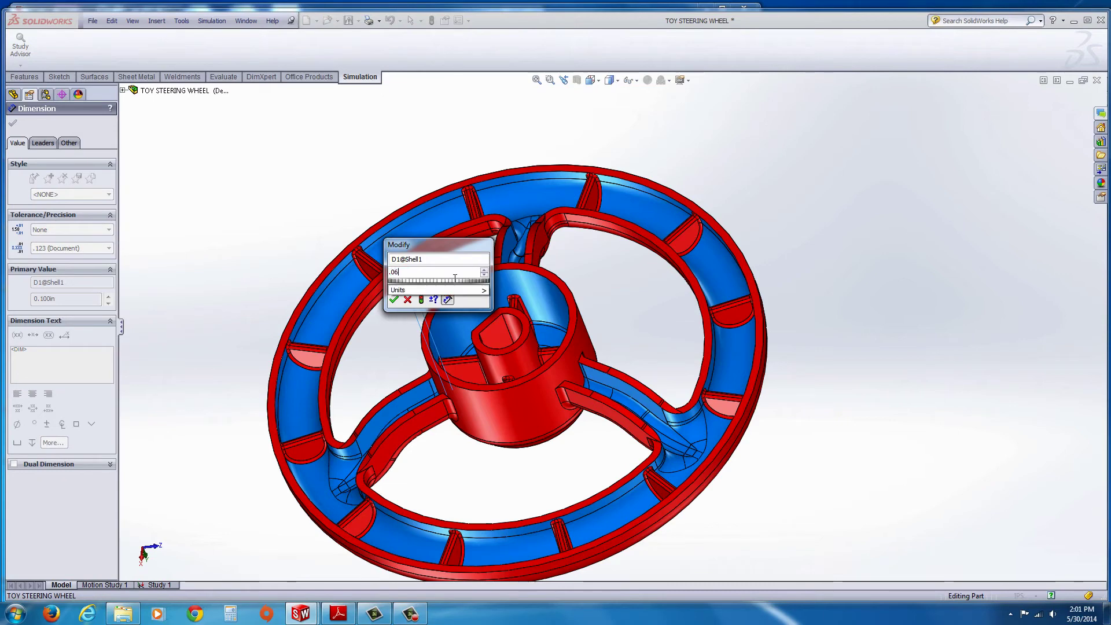
left_click(420, 299)
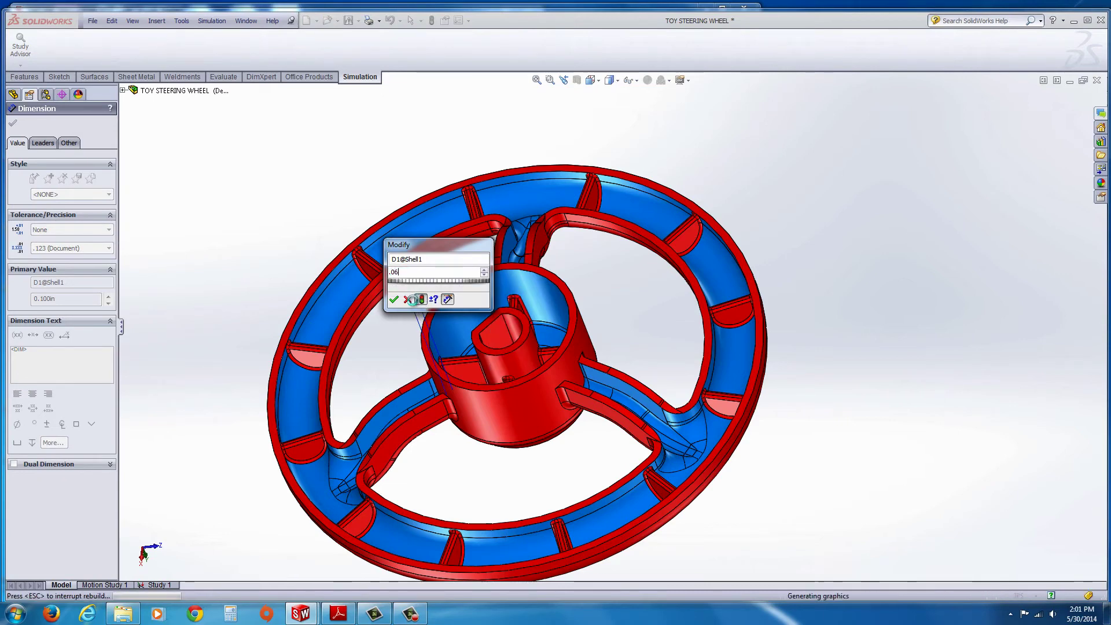
left_click(412, 301)
left_click(377, 335)
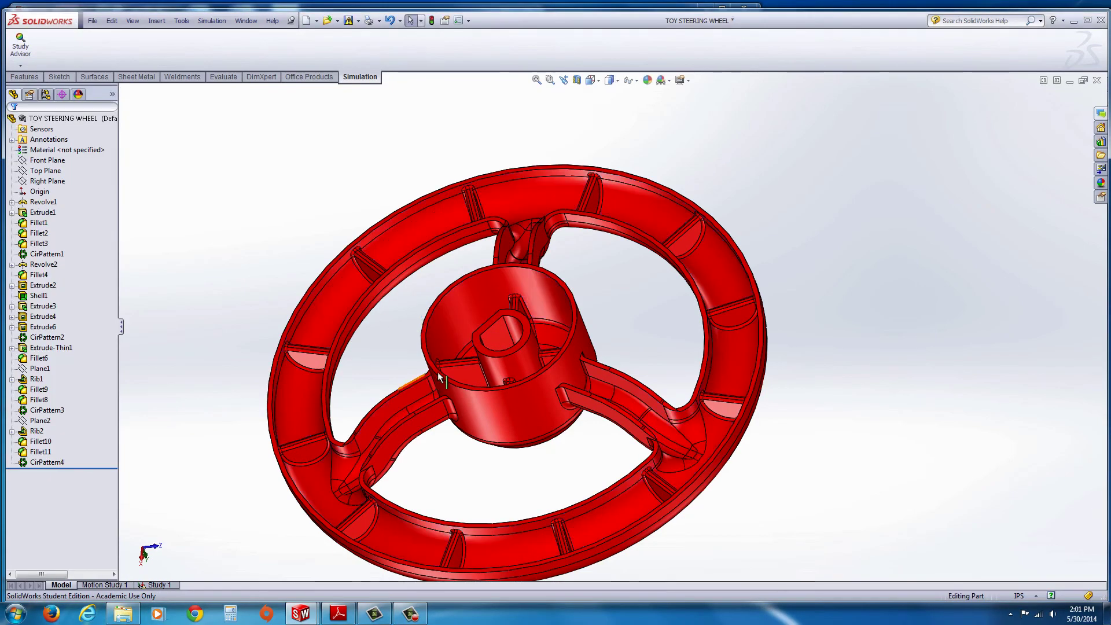
- Undo the last change to the shell thickness
mouse_move(443, 381)
middle_mouse_down()
mouse_move(493, 422)
mouse_move(459, 436)
mouse_move(457, 370)
middle_mouse_up()
left_click(389, 20)
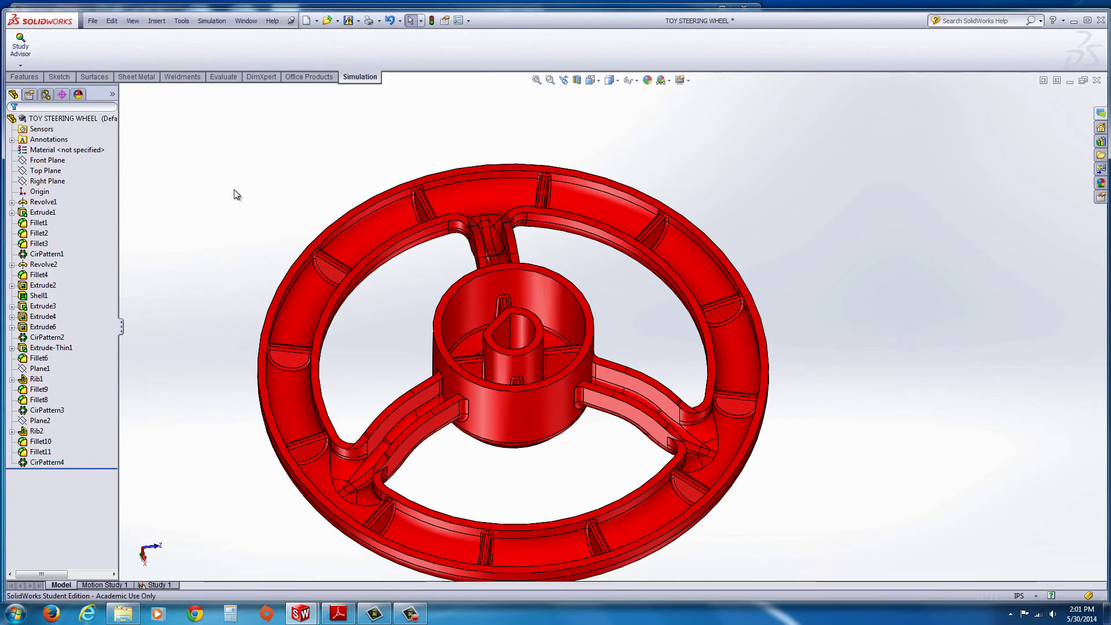
- Examine the underside of the wheel and check the part's mass properties
scroll(543, 390, "up", 2)
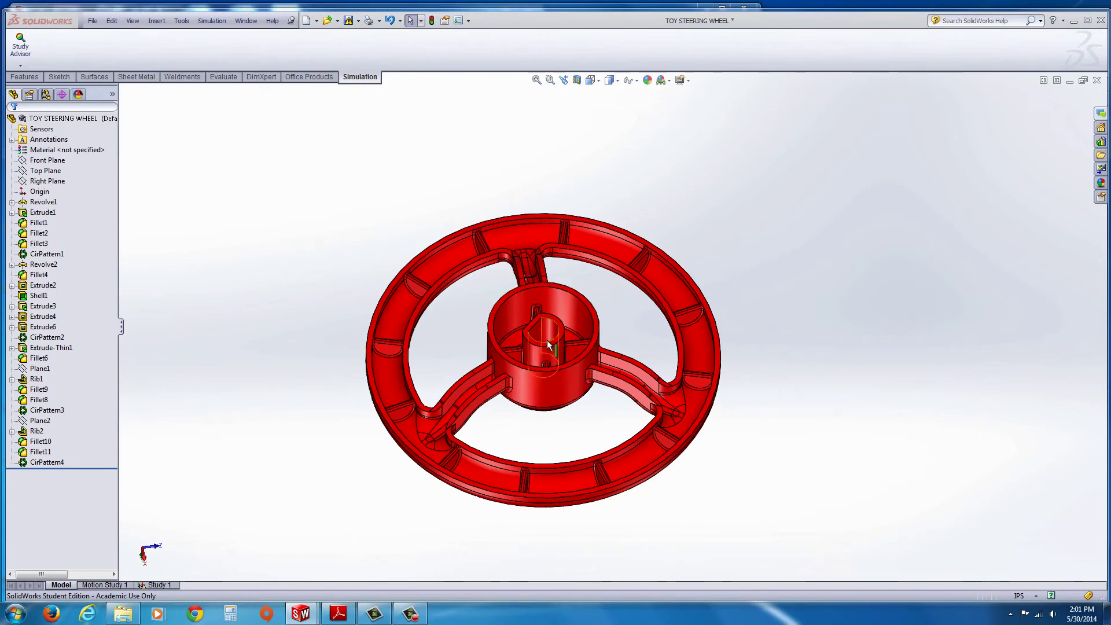
middle_click_drag(481, 317, 571, 327)
scroll(570, 328, "down", 2)
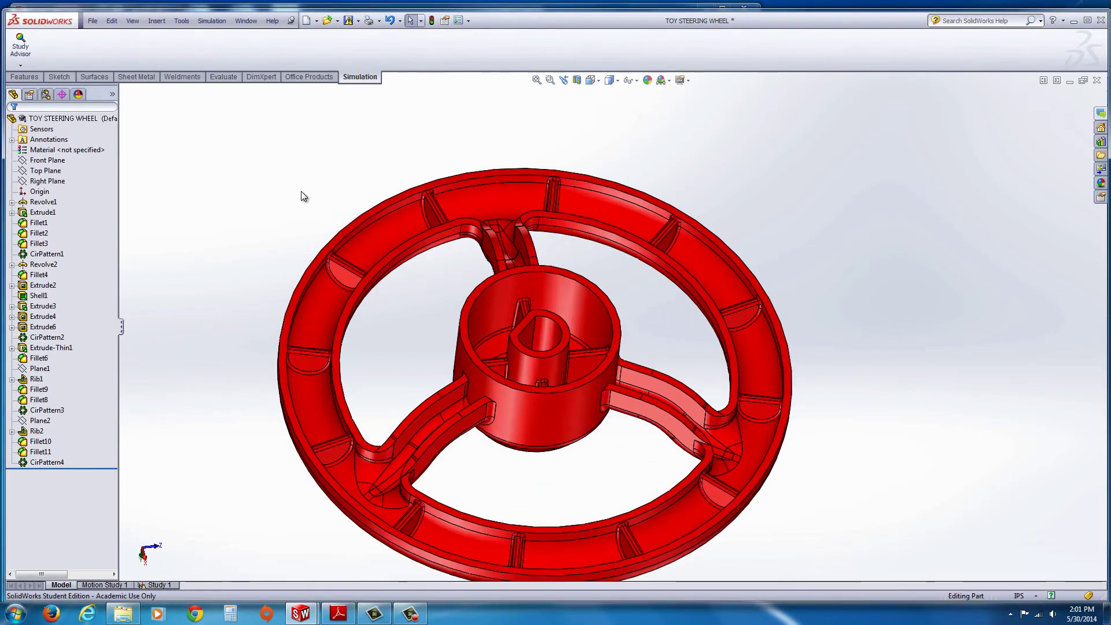
left_click(224, 77)
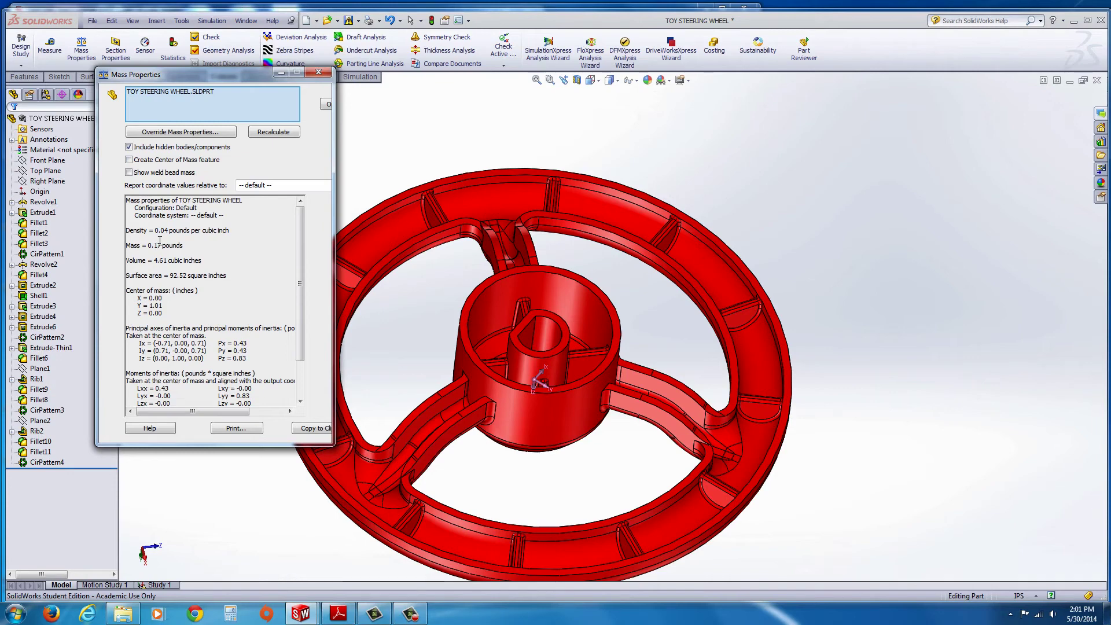
left_click(318, 75)
- Assign Acrylic (Medium-high impact) from the SolidWorks plastics library as the part's material
right_click(52, 150)
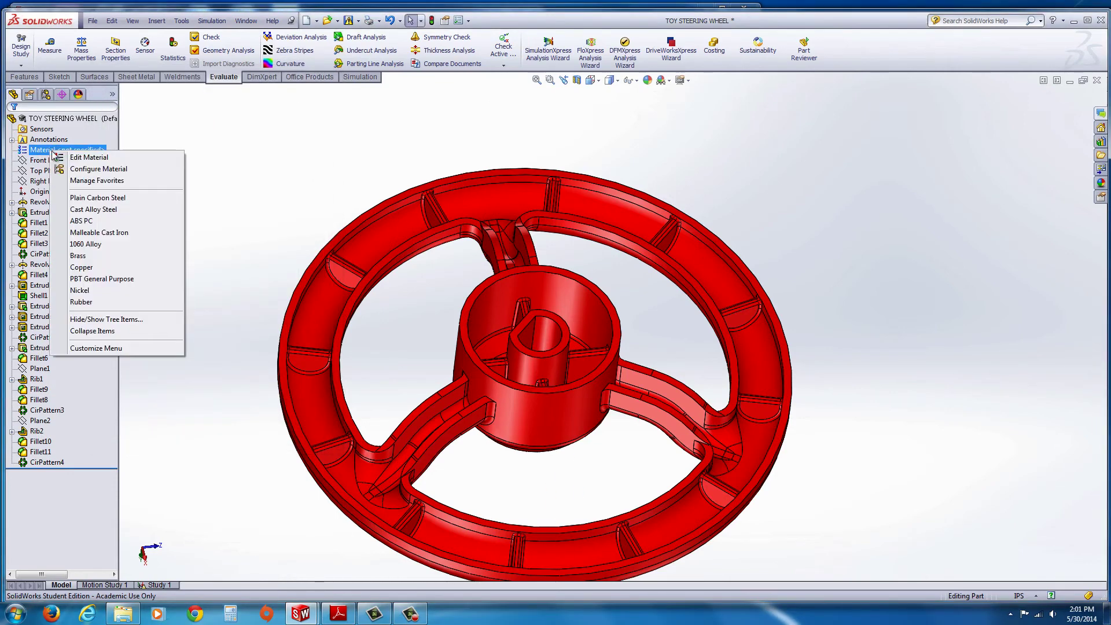
left_click(97, 160)
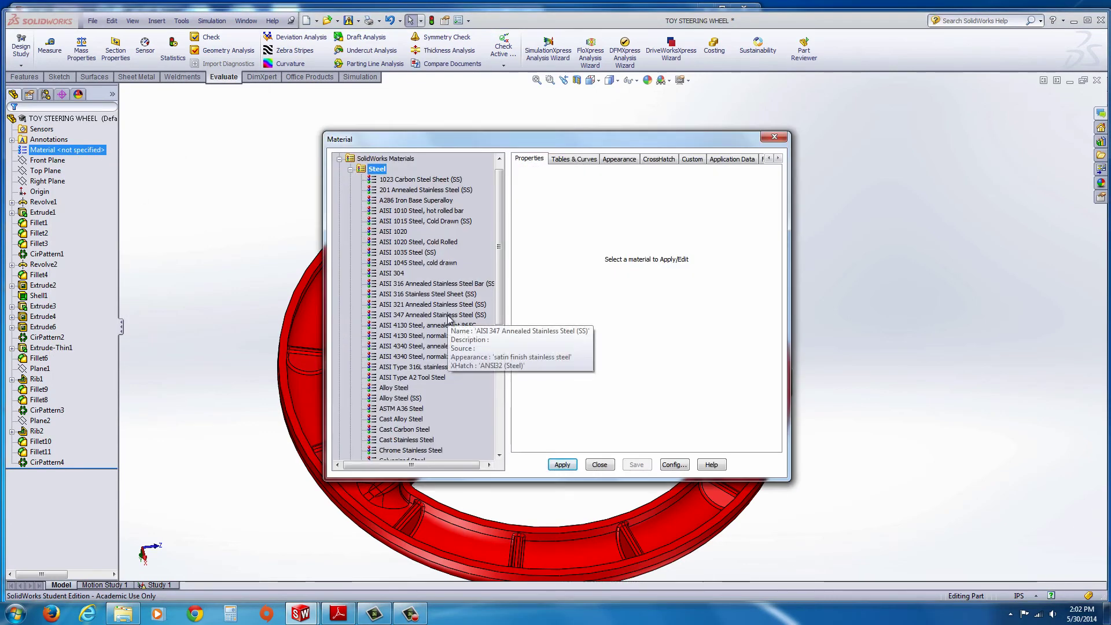
left_click(350, 169)
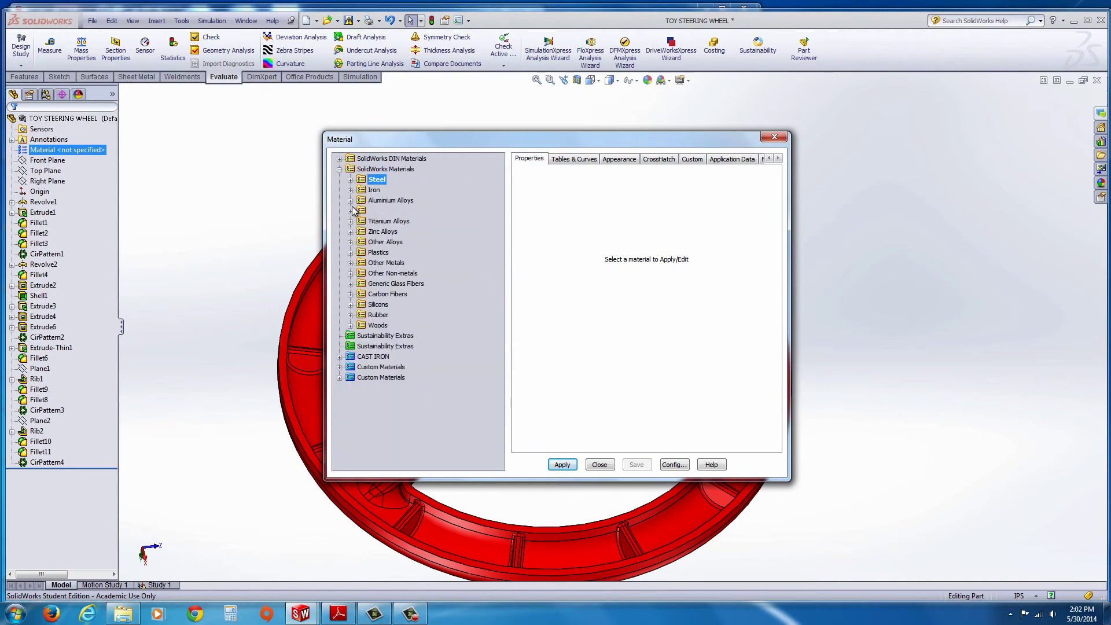
left_click(350, 252)
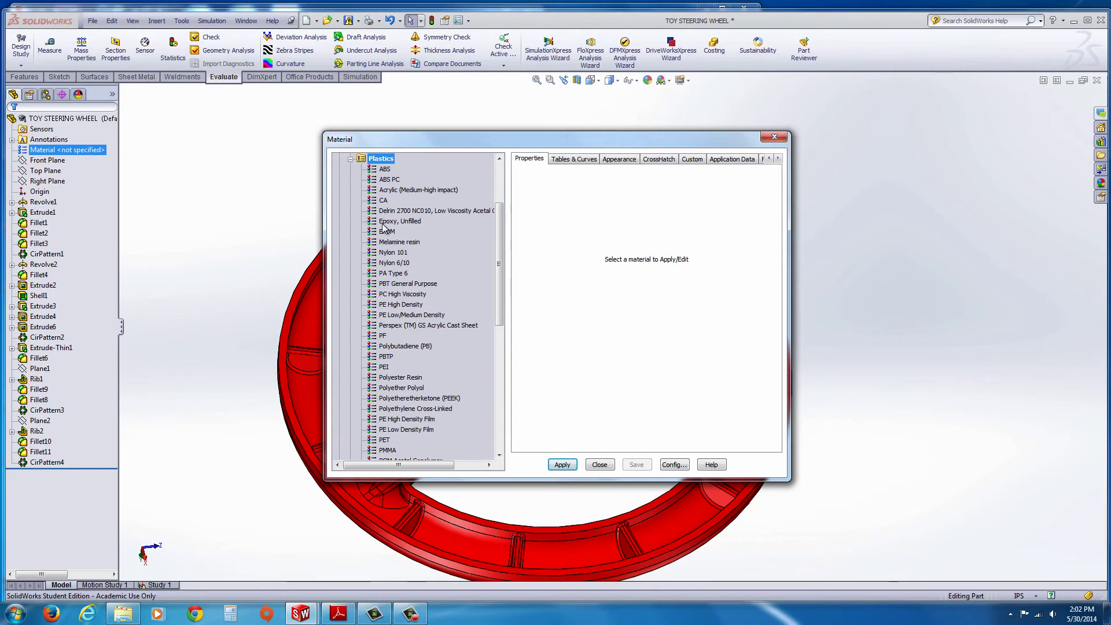
left_click(395, 191)
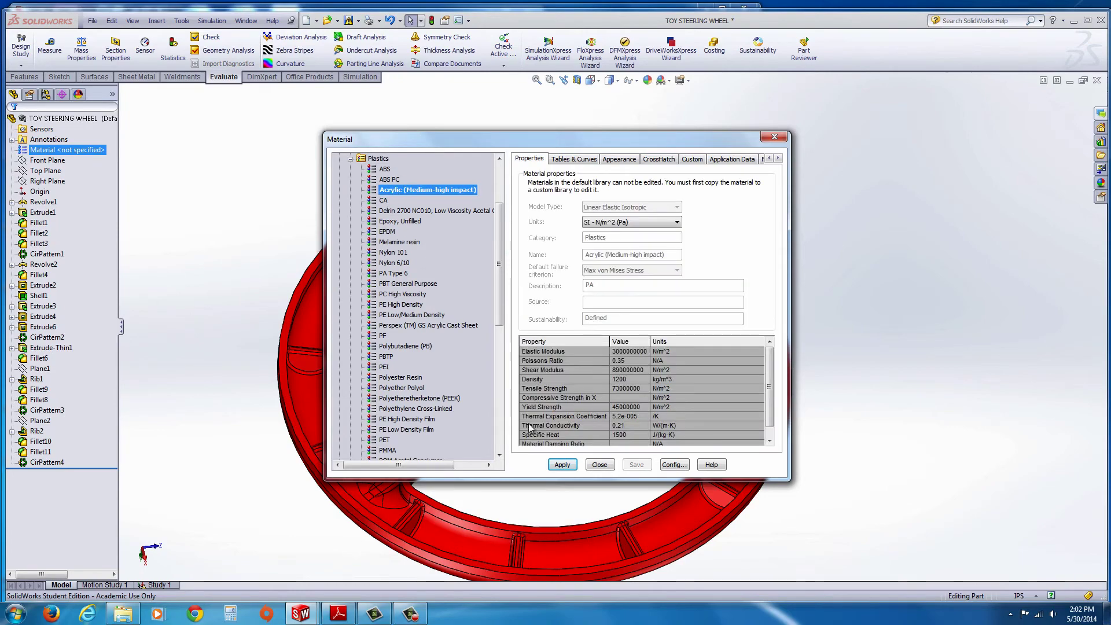
left_click(562, 464)
left_click(599, 465)
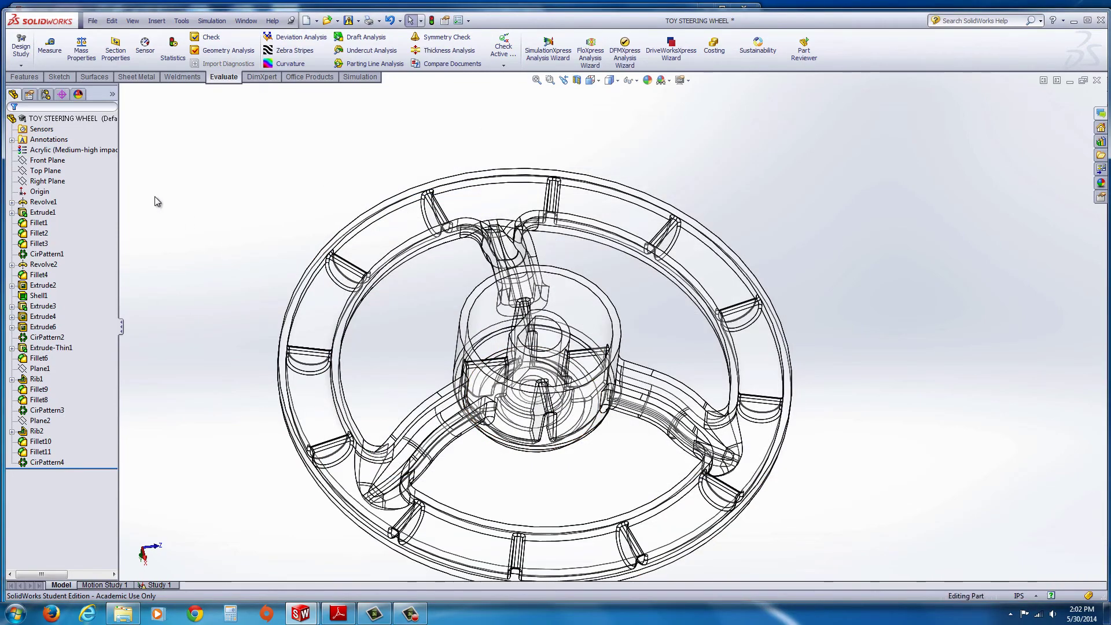
- Check the mass properties of the acrylic wheel and review which actions can be undone
left_click(84, 52)
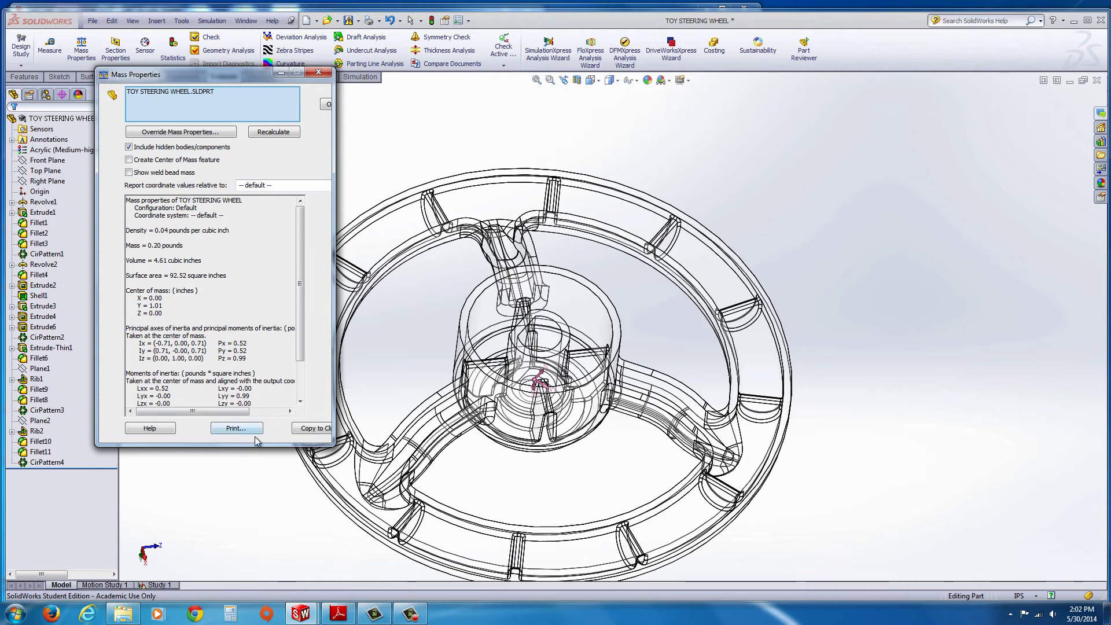
left_click(318, 72)
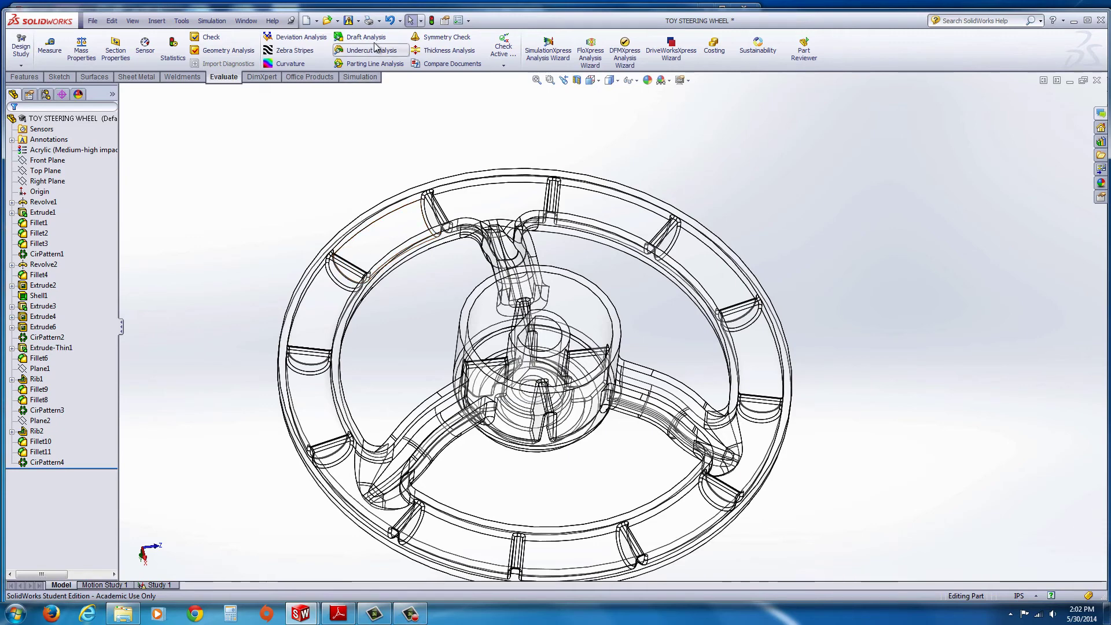
left_click(399, 20)
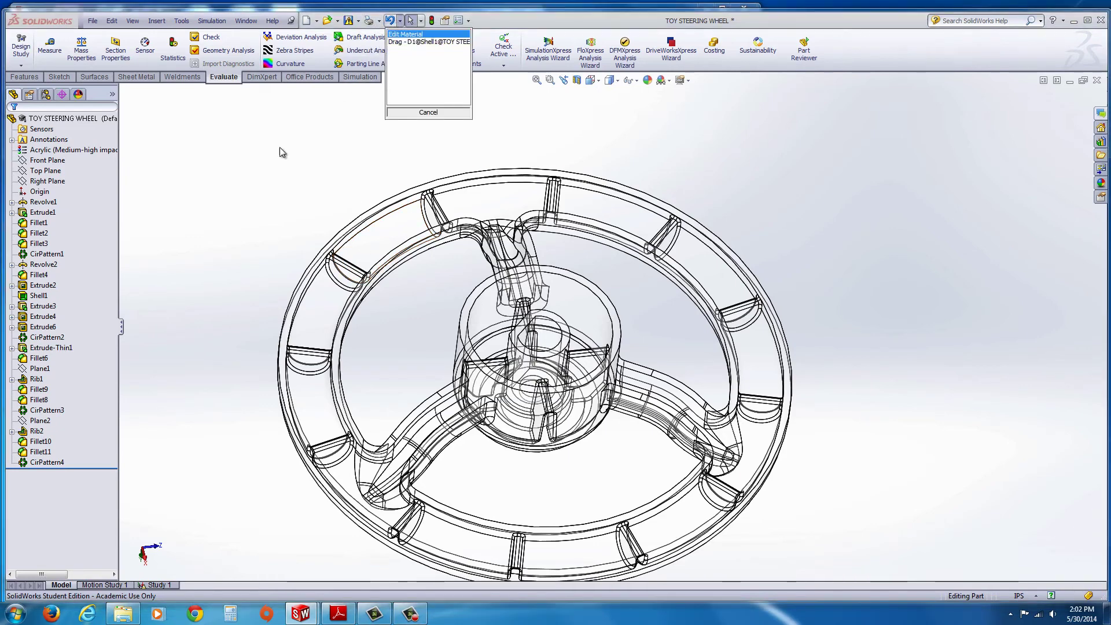
left_click(111, 21)
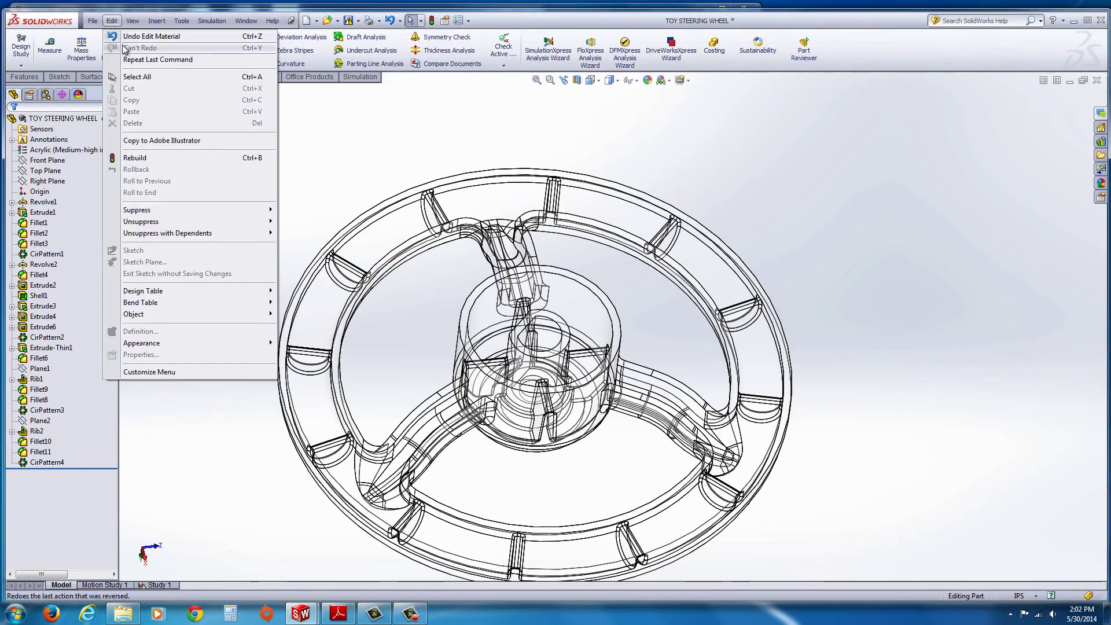
left_click(335, 152)
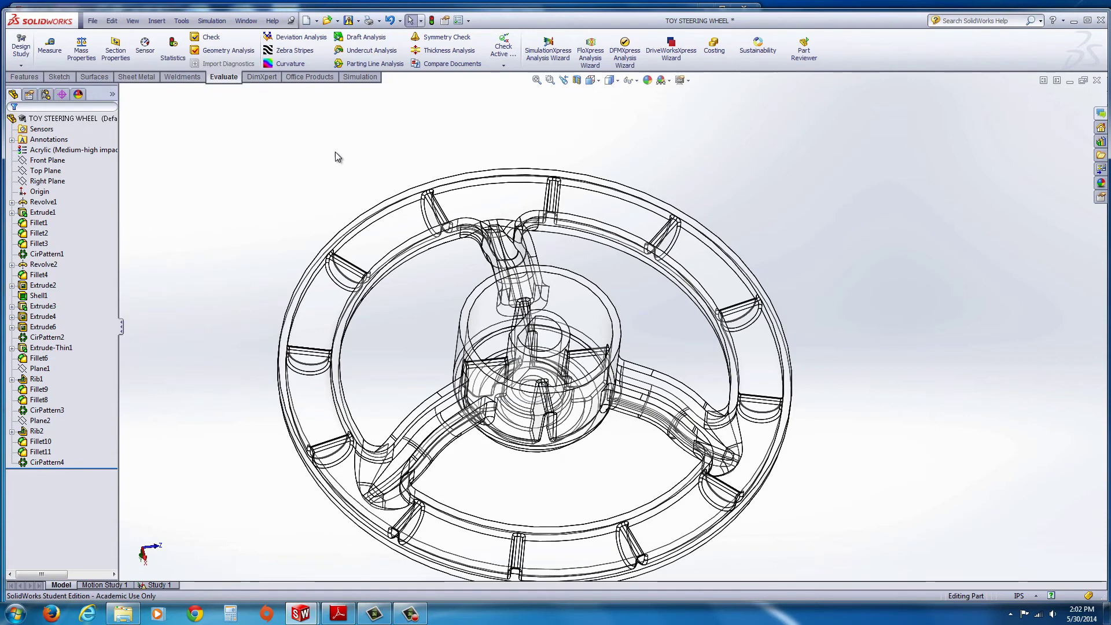
- Set the Shell1 wall thickness to 0.06 in and rebuild the model with the acrylic material
left_click(388, 235)
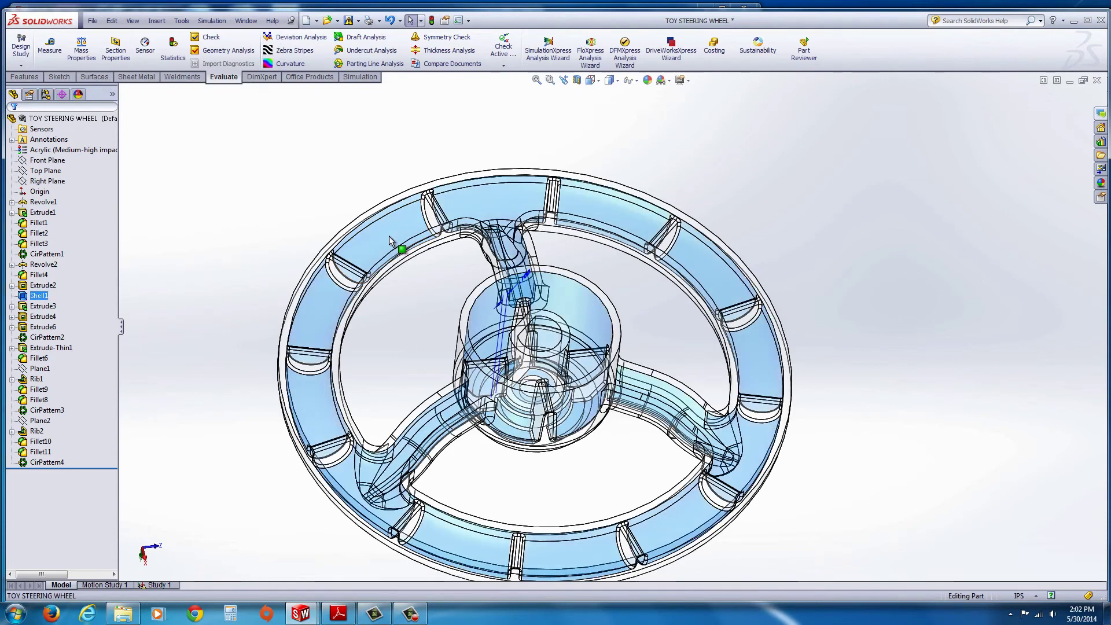
double_click(548, 272)
double_click(578, 256)
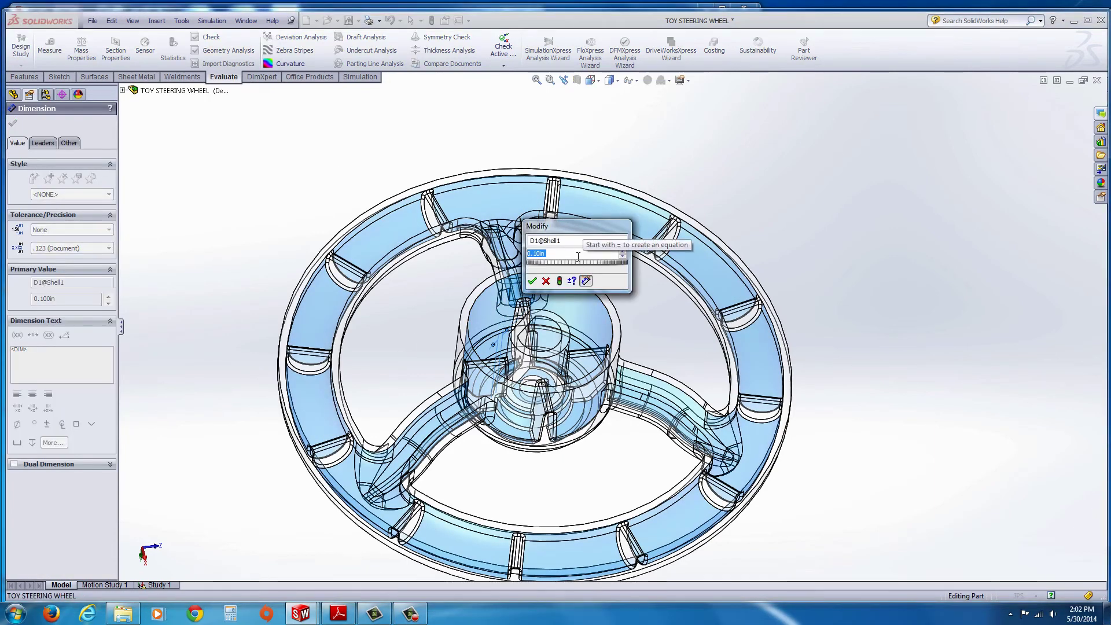
type(".06")
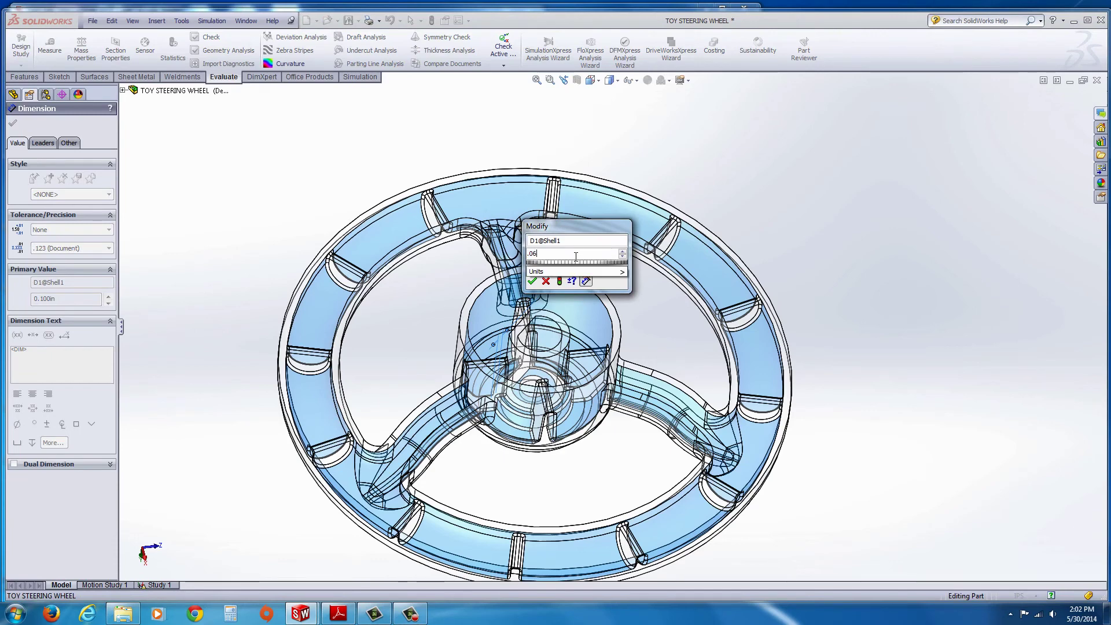
key("Return")
left_click(432, 22)
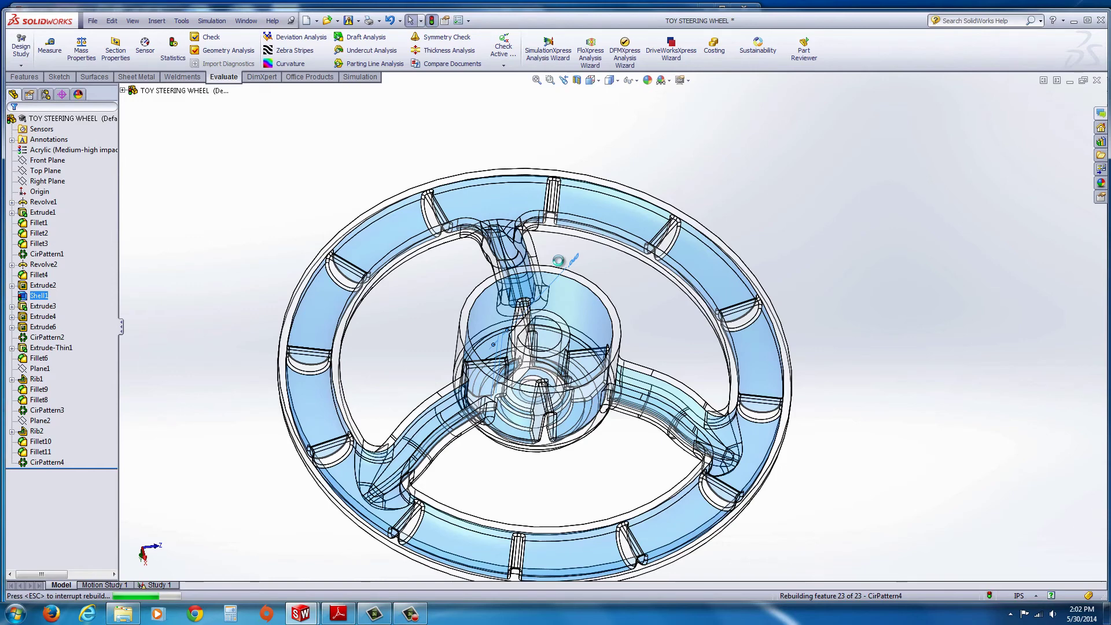
- Remove all part appearances from the steering wheel and inspect its shelled underside
right_click(717, 278)
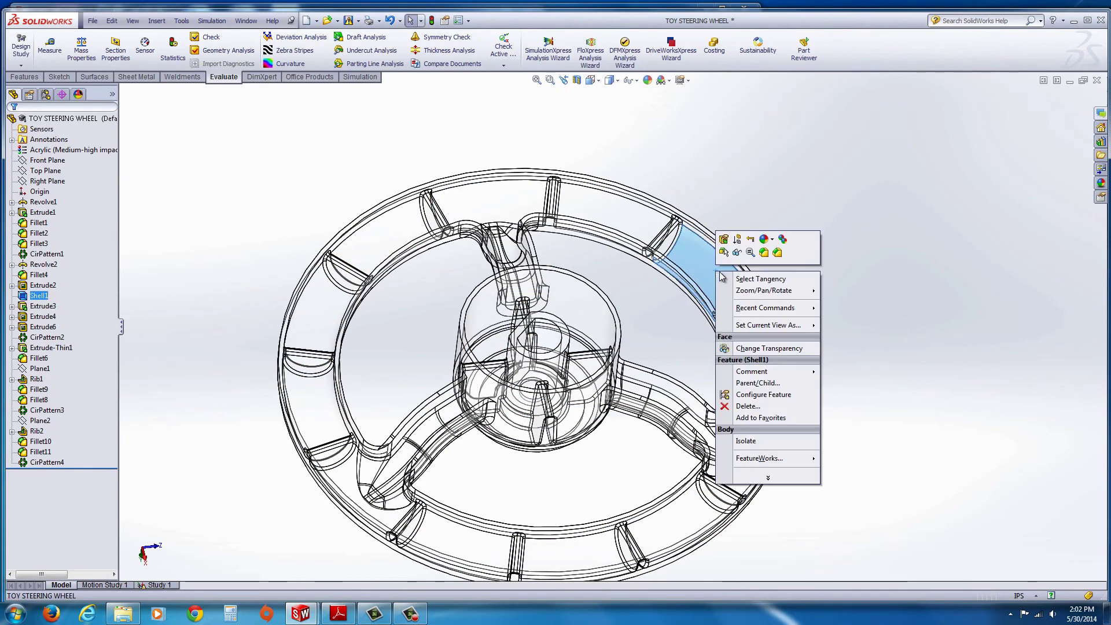
left_click(766, 239)
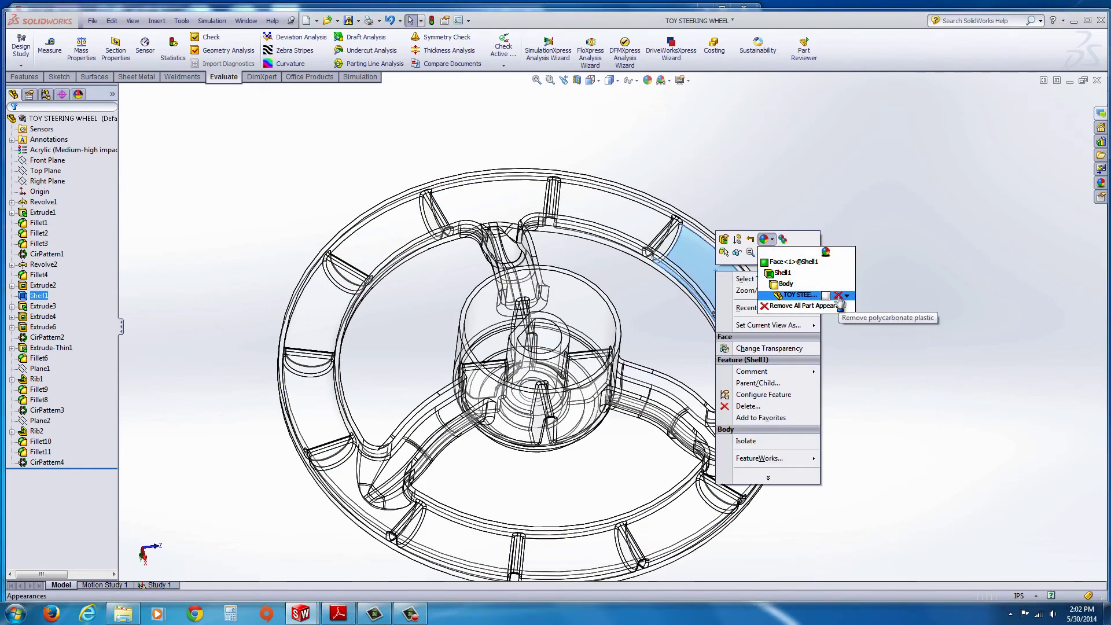
left_click(804, 305)
middle_click_drag(508, 417, 509, 418)
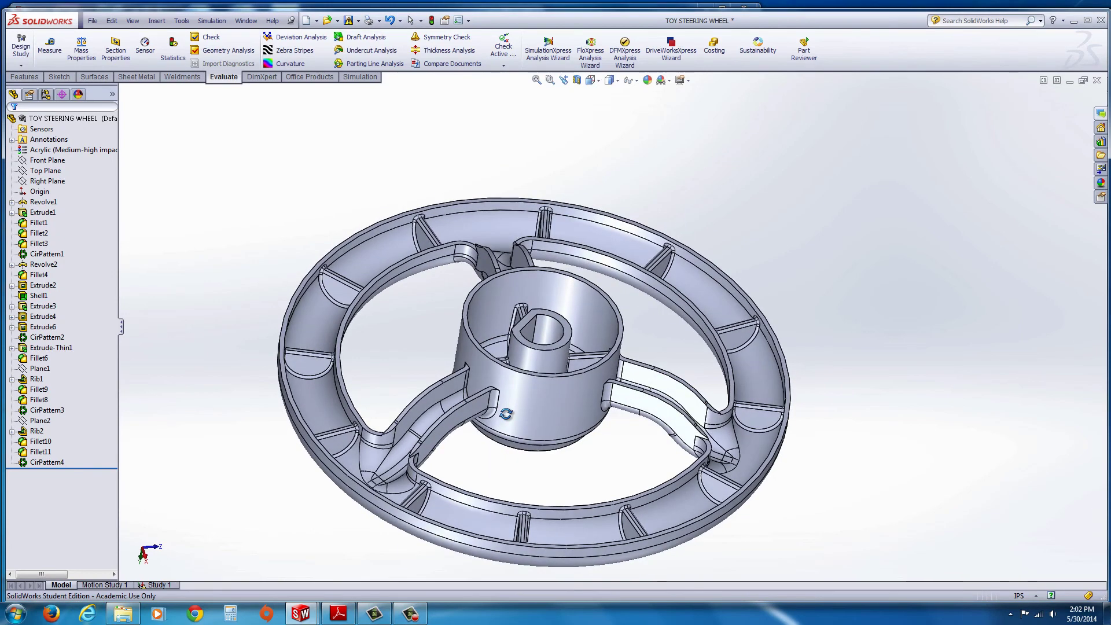
middle_click_drag(620, 523, 618, 527)
key("Escape")
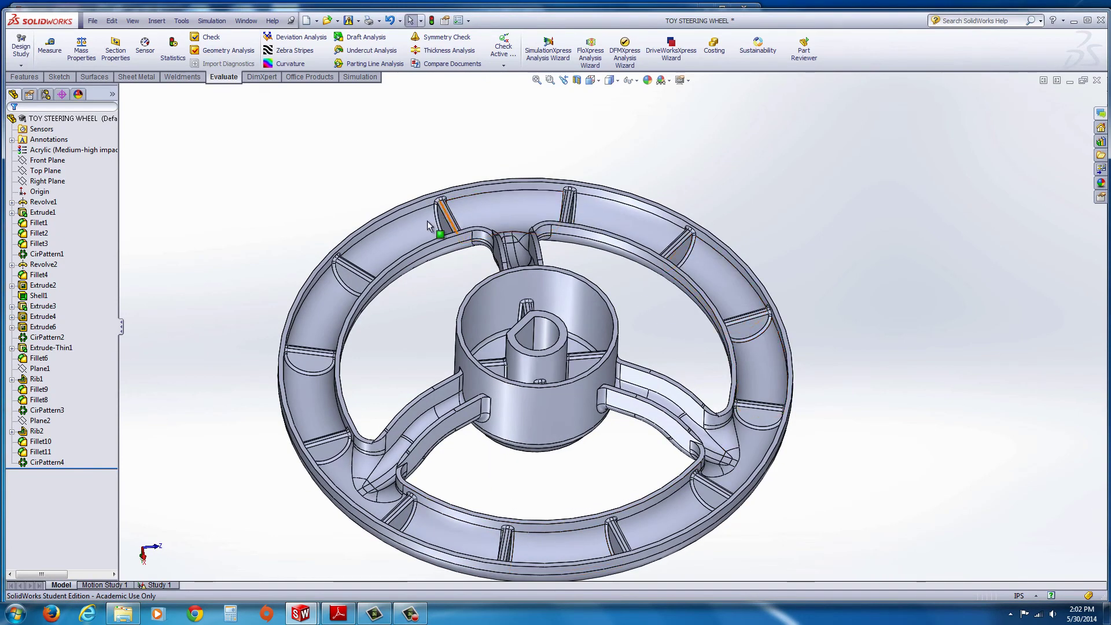
- Open the 12-instance rim rib pattern CirPattern4 for editing and try out varying its instances
left_click(313, 360)
left_click(36, 462)
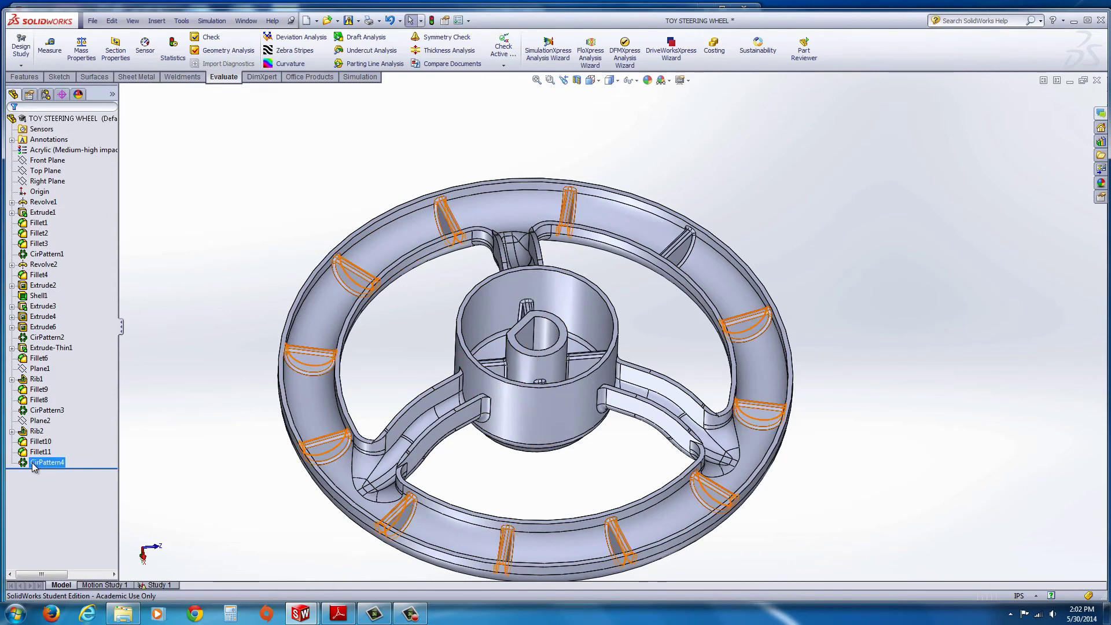
right_click(33, 463)
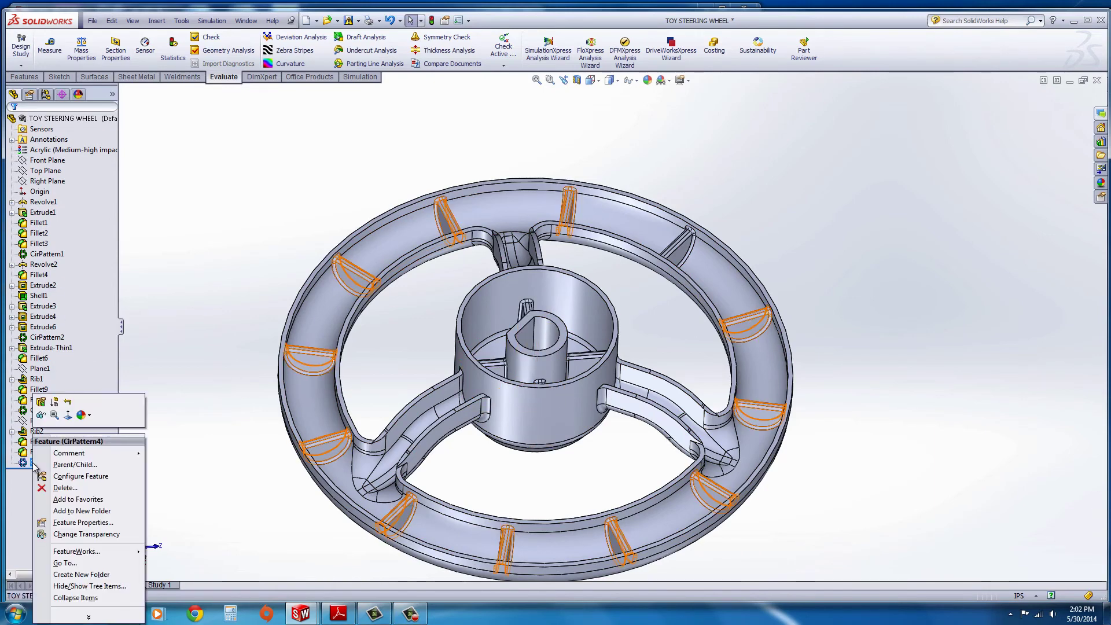
left_click(42, 403)
middle_click_drag(210, 393, 441, 371)
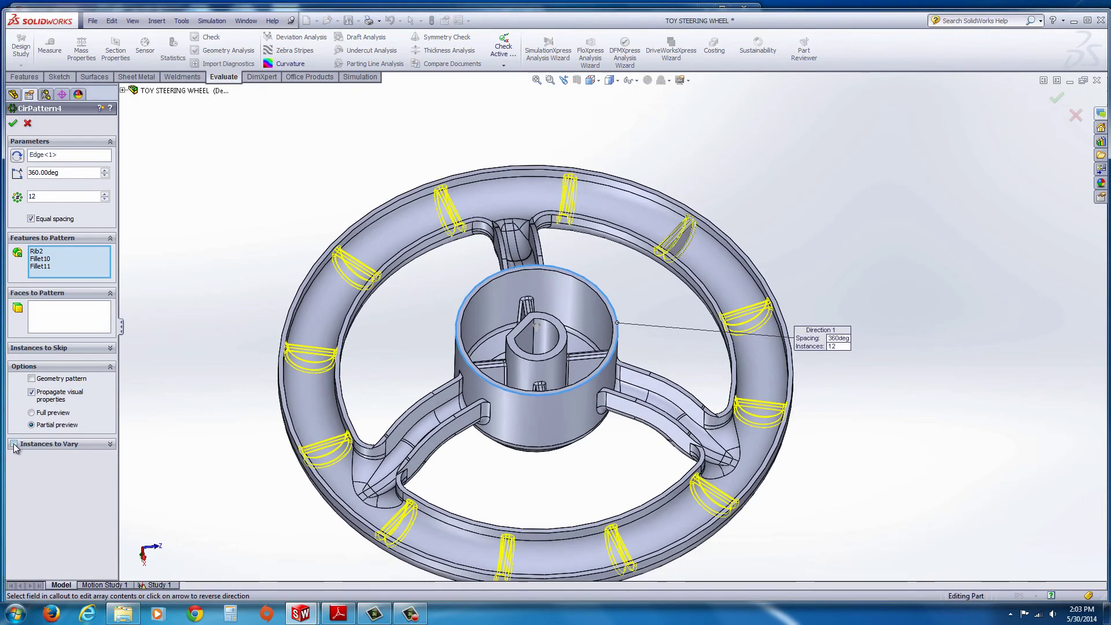
left_click(14, 444)
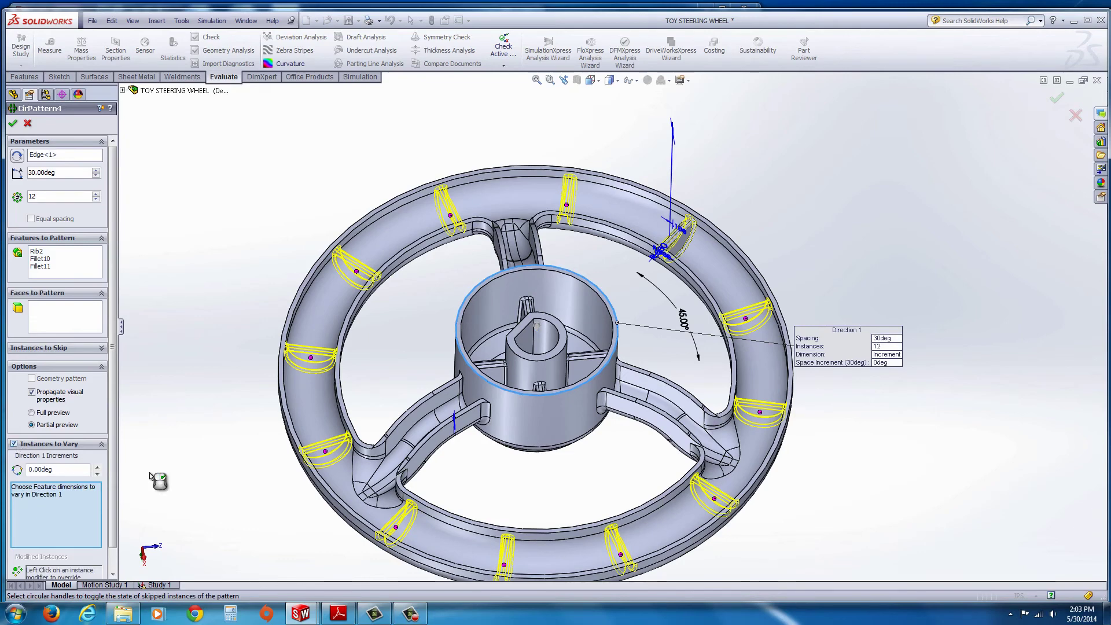
scroll(15, 446, "down", 1)
left_click(13, 421)
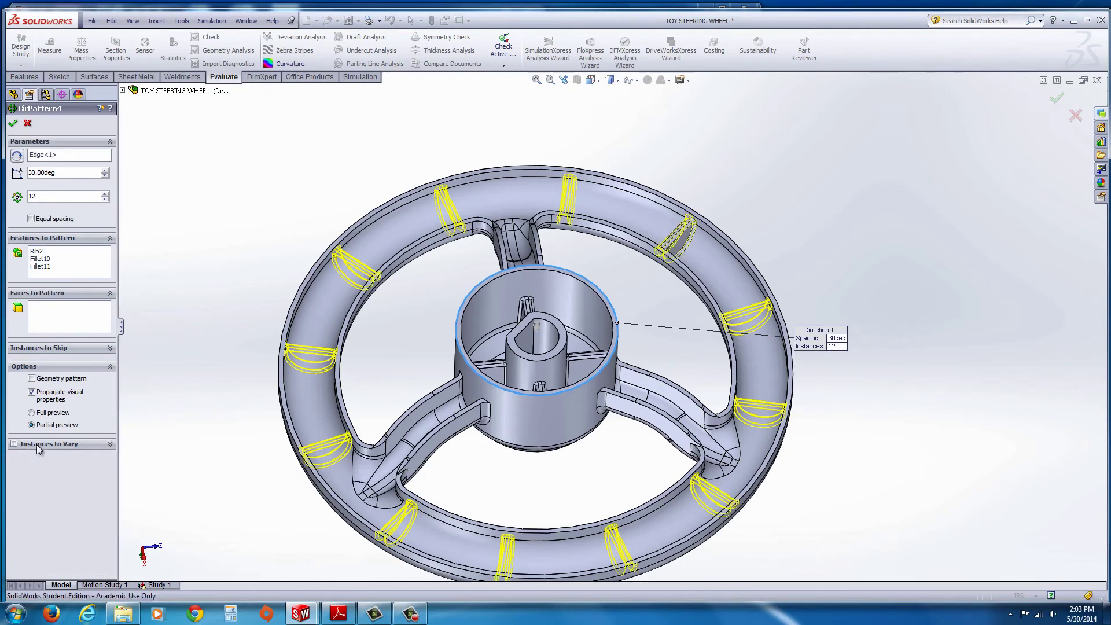
- Skip five rib instances of CirPattern4, including 4, 5, 8 and 12, to thin out the ribs between the spokes
left_click(53, 348)
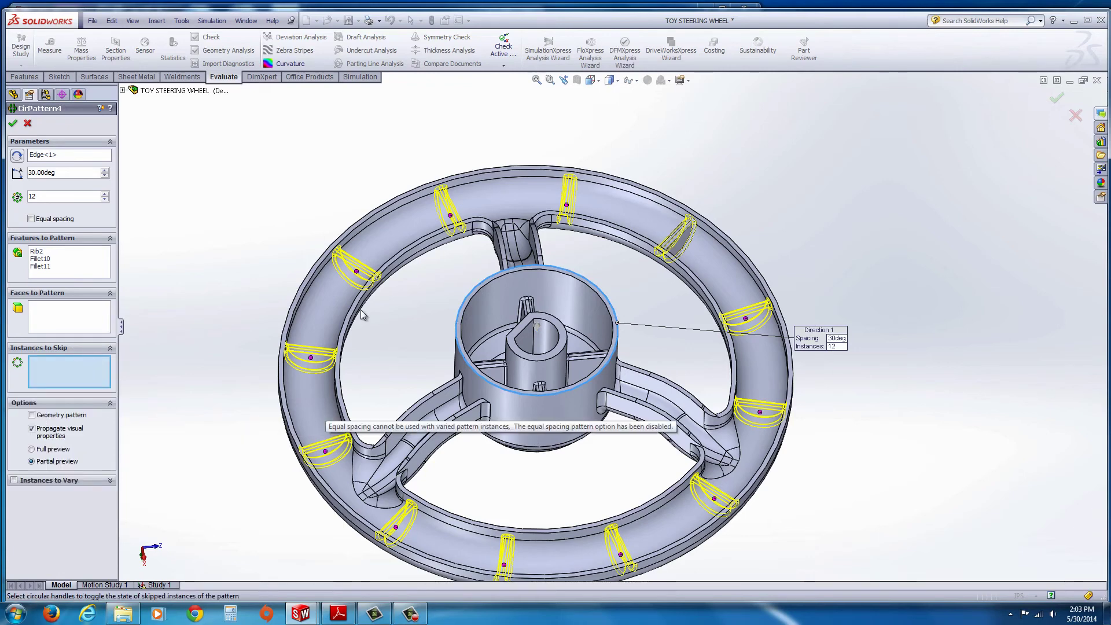
left_click(311, 358)
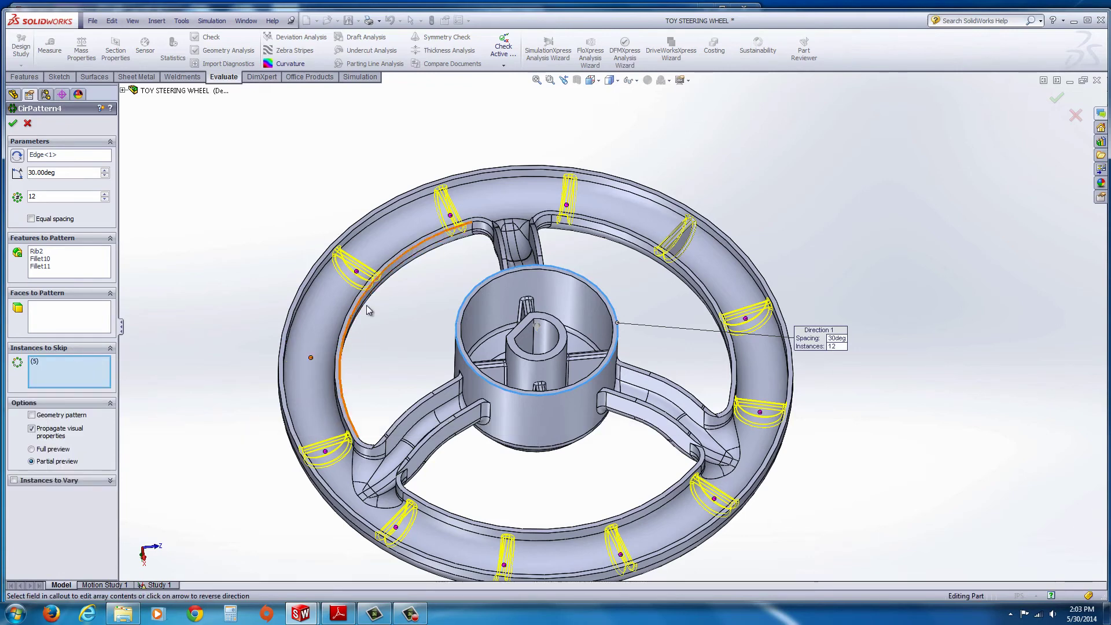
left_click(356, 271)
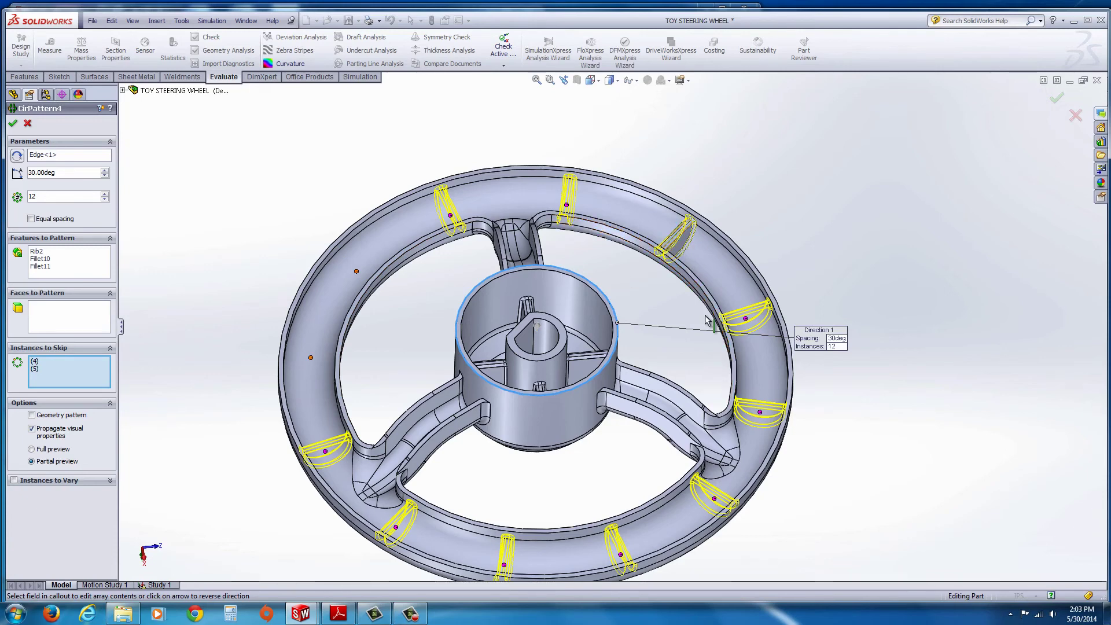
left_click(746, 326)
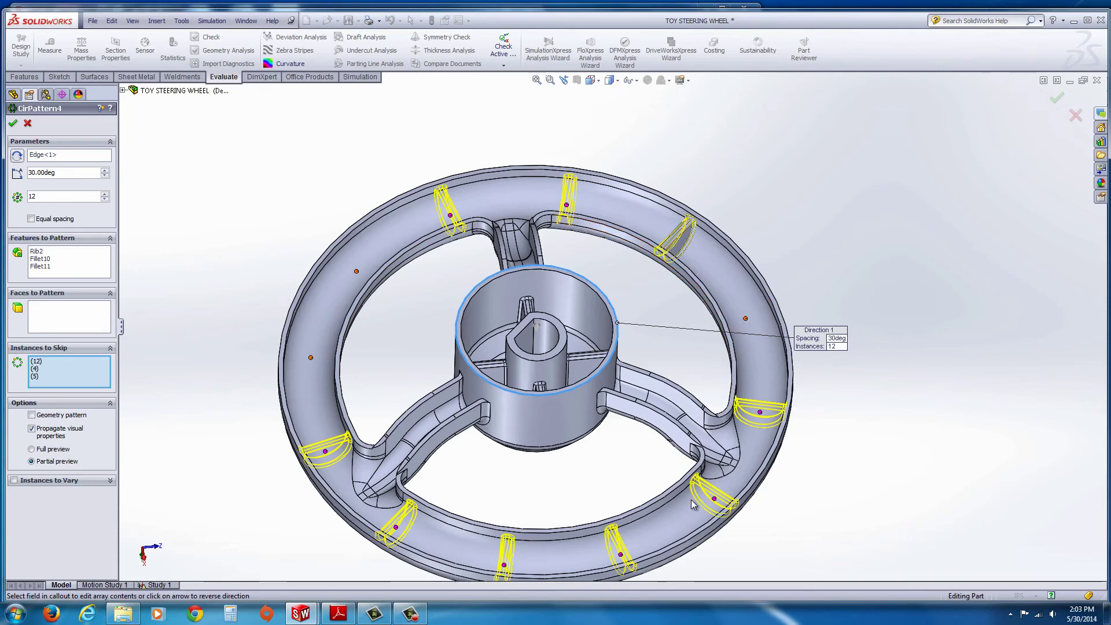
left_click(621, 554)
left_click(504, 564)
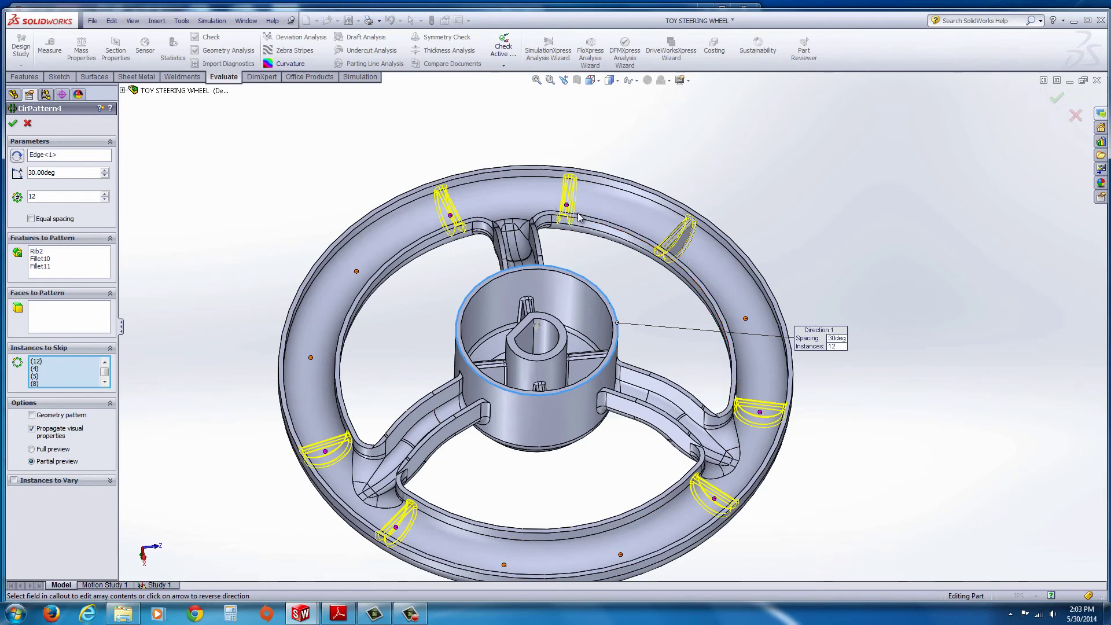
left_click(14, 124)
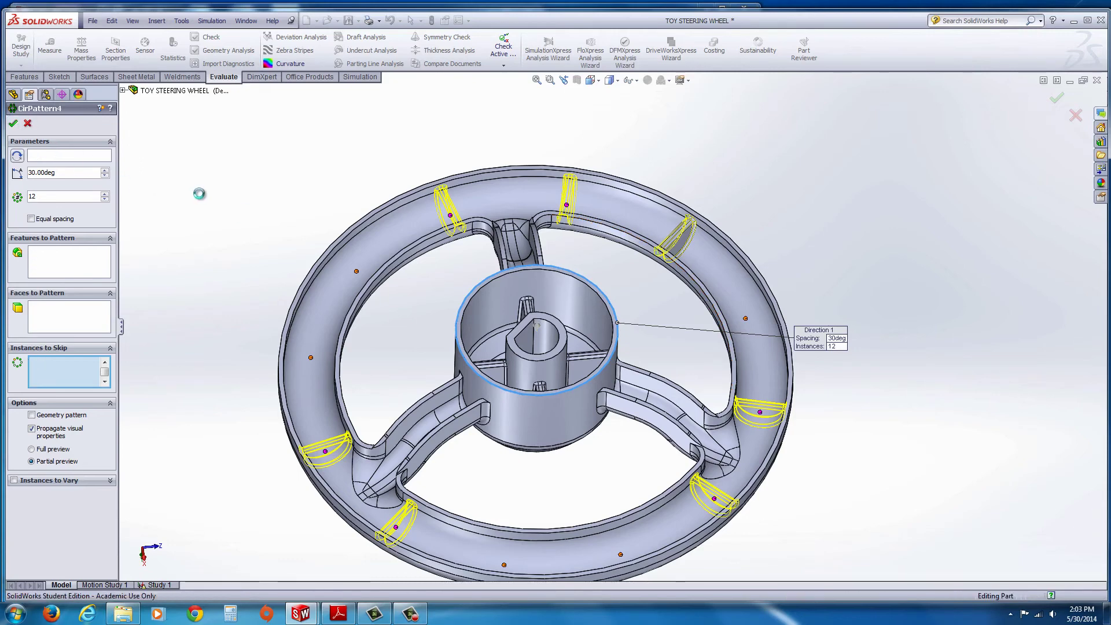
- Set the thickness of the hub rib Rib1 to 0.05 in and rebuild the model
middle_click_drag(459, 463, 603, 425)
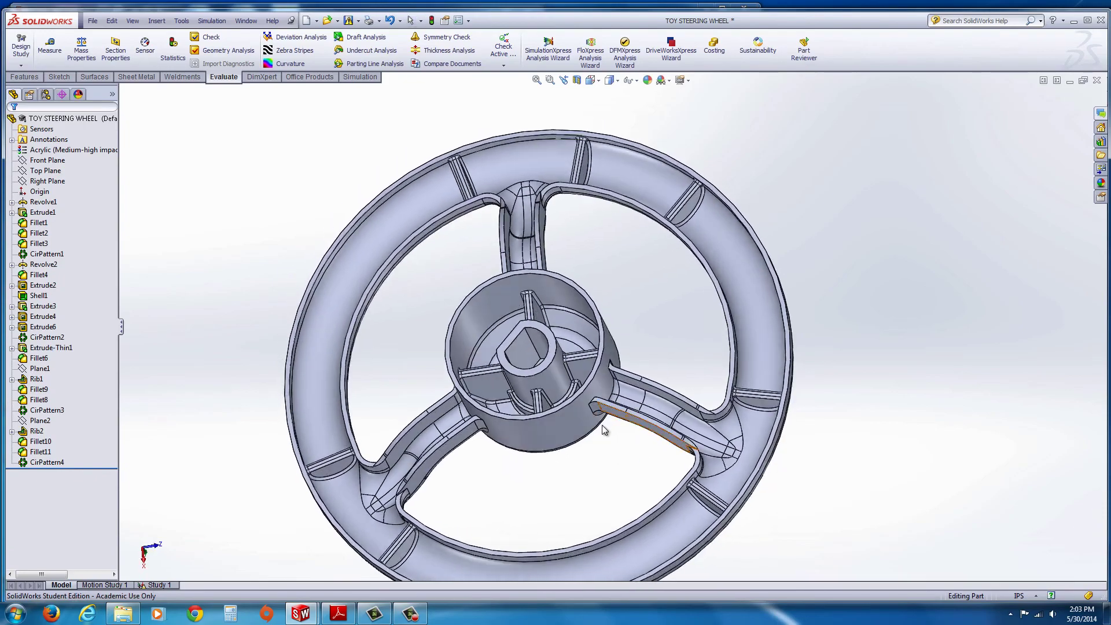
scroll(571, 355, "down", 4)
left_click(566, 341)
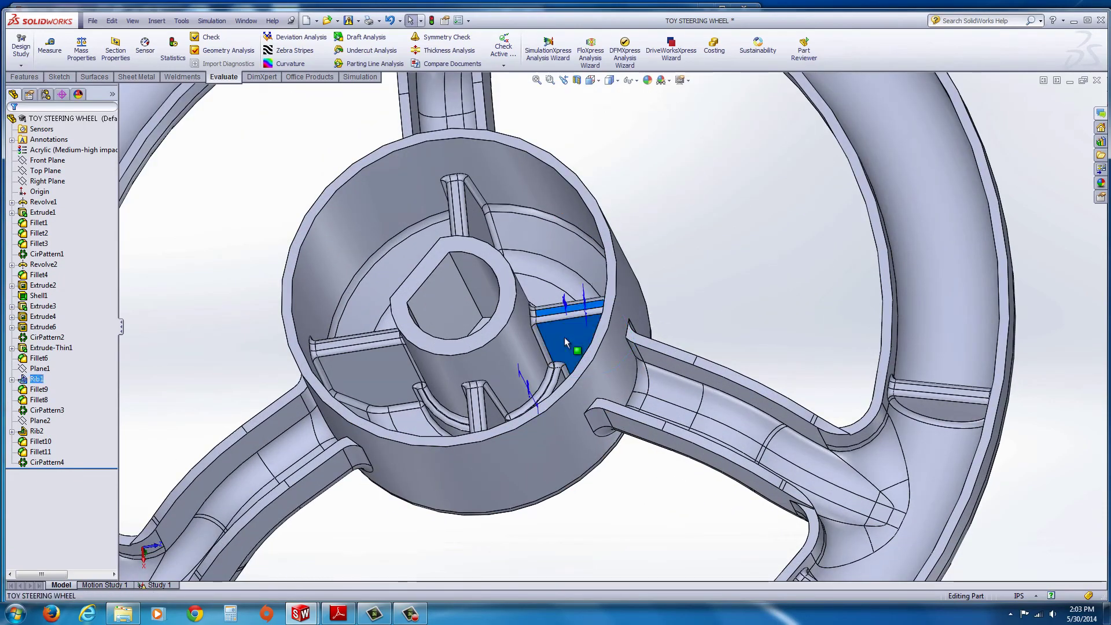
scroll(561, 364, "up", 3)
middle_click_drag(559, 379, 559, 318)
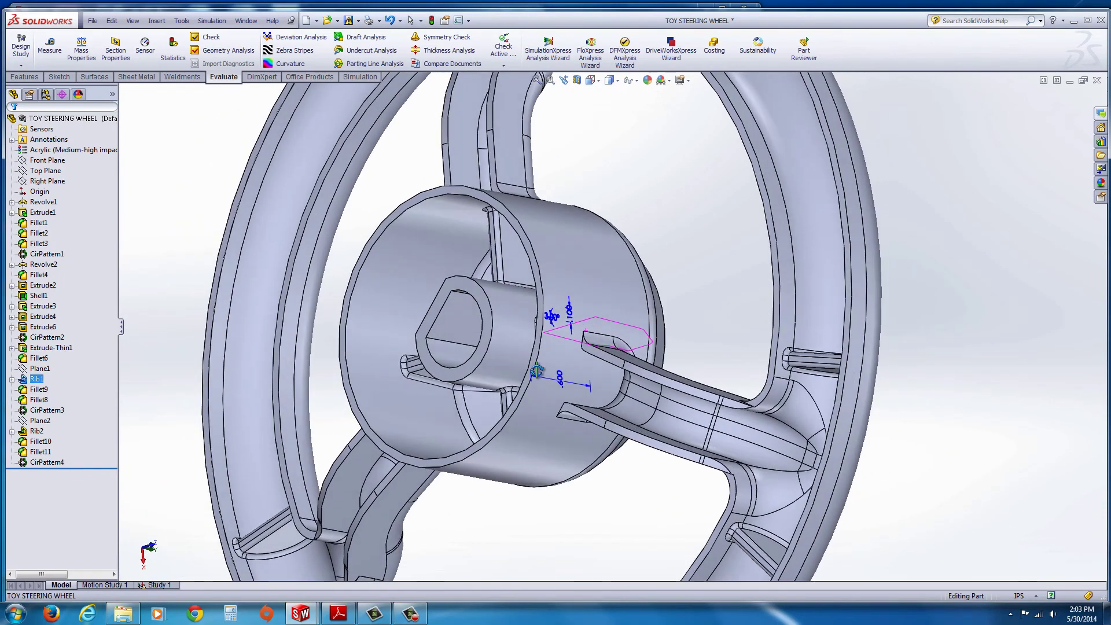
scroll(573, 308, "down", 3)
double_click(579, 303)
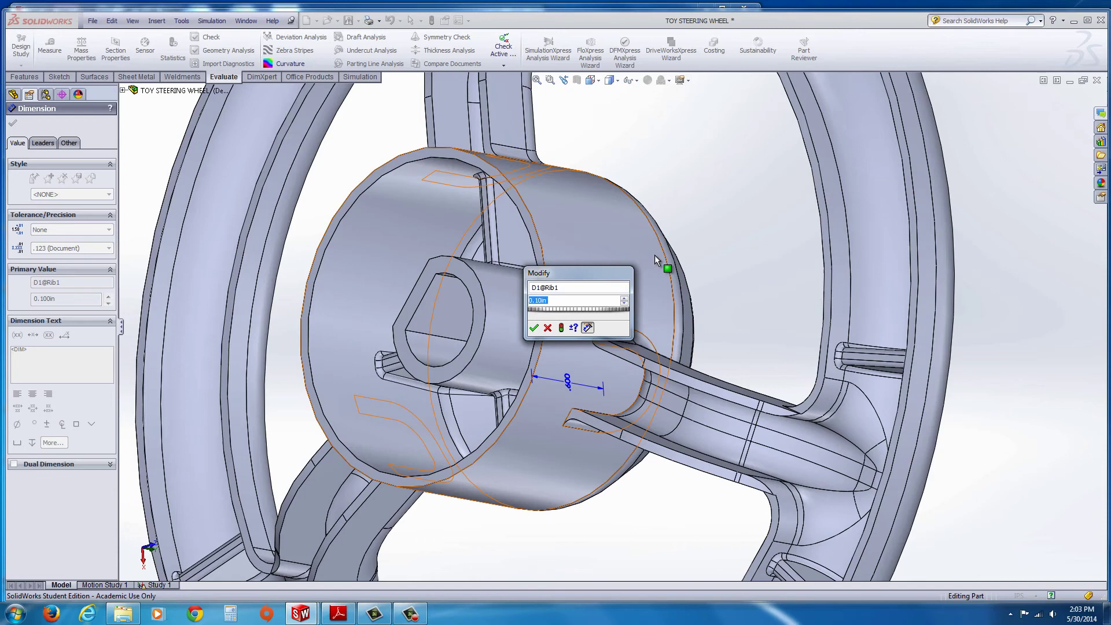
type(".0")
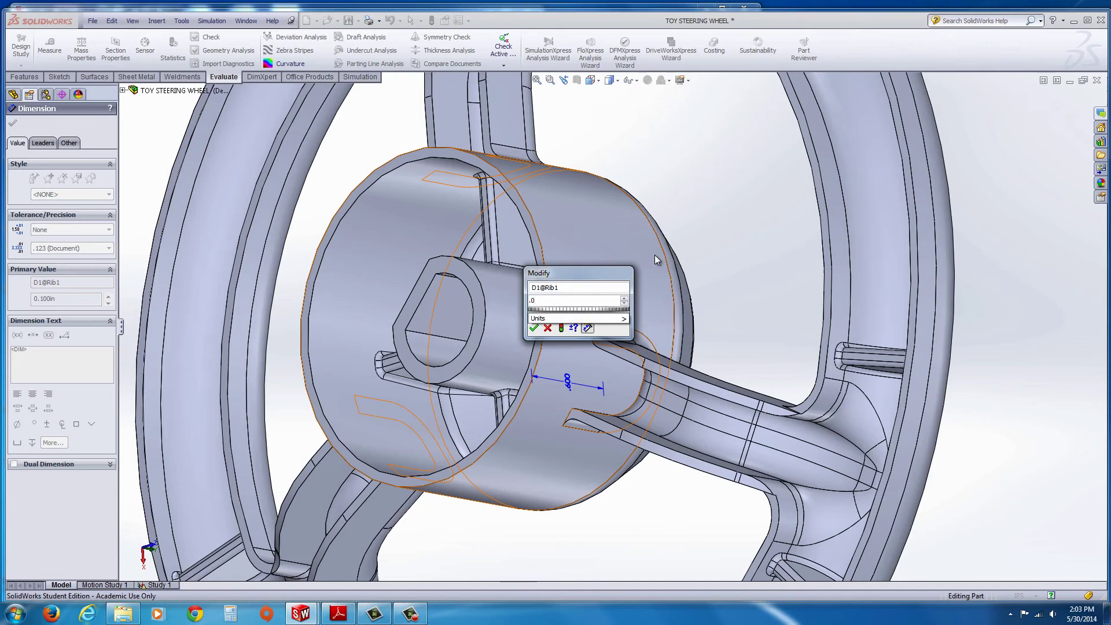
type("5")
key("Return")
left_click(431, 21)
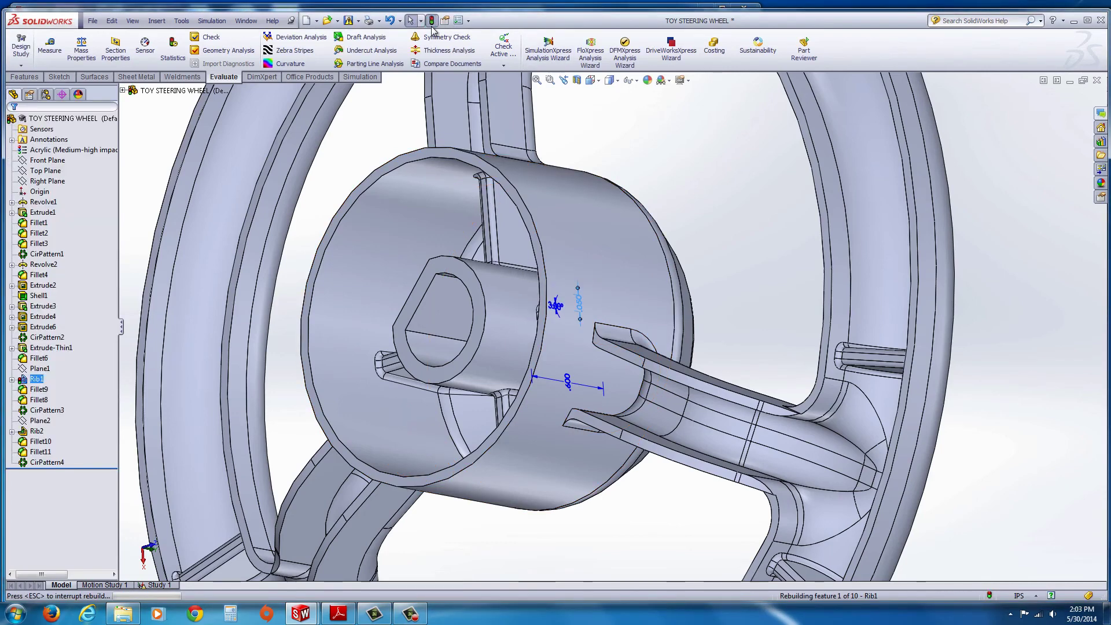
left_click(589, 316)
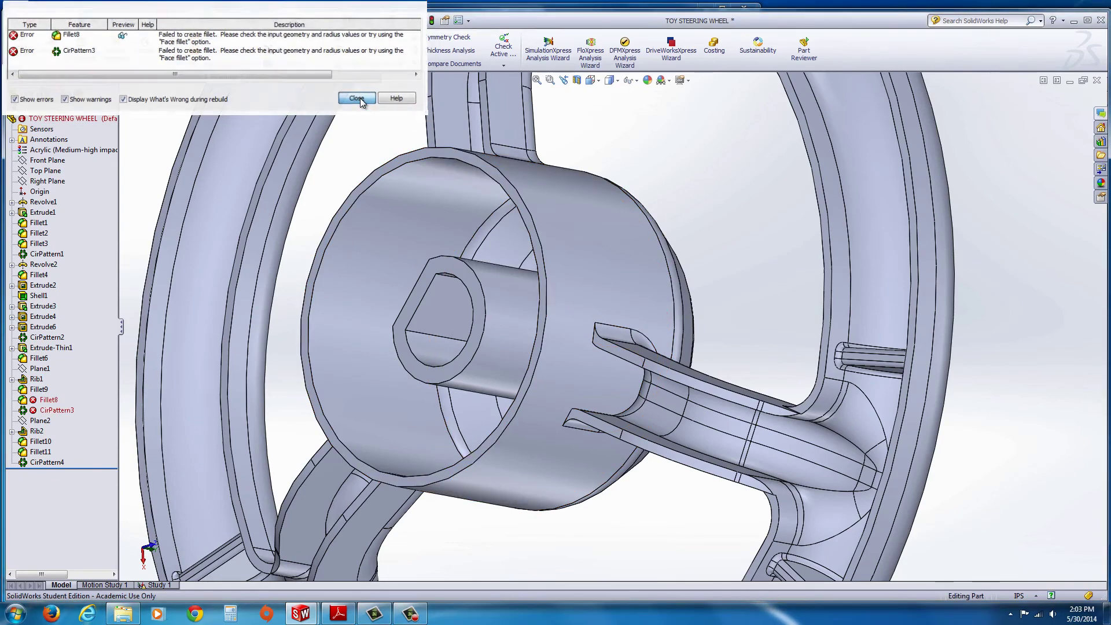
left_click(362, 101)
- Remove Fillet9 and Fillet8 from the features patterned by CirPattern3, leaving only Rib1
middle_click_drag(330, 359, 397, 322)
left_click(38, 390)
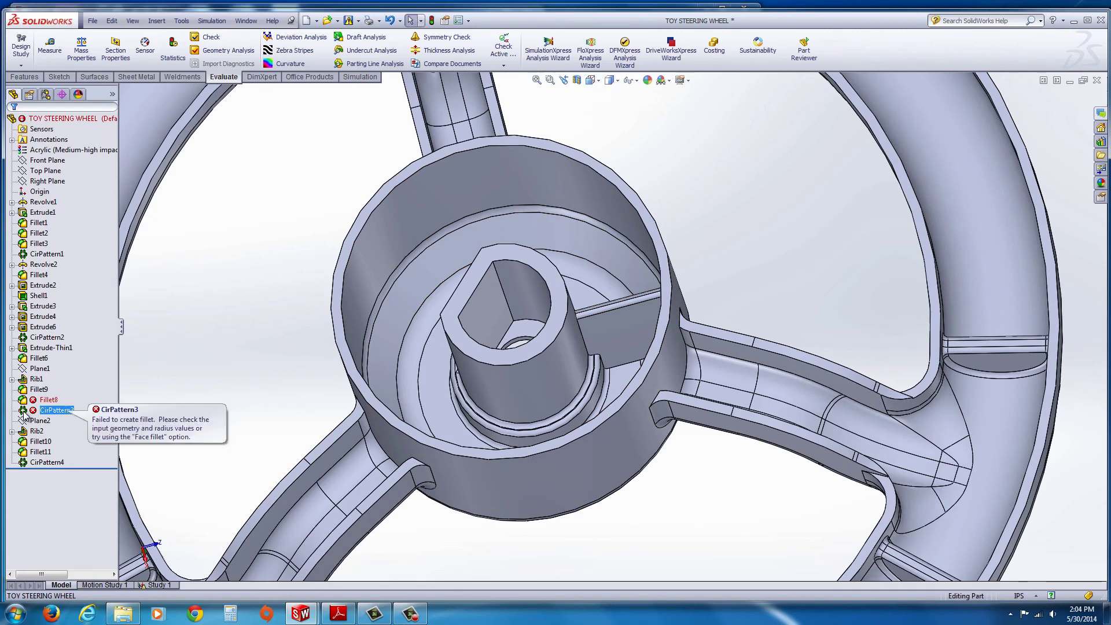
right_click(28, 412)
left_click(30, 379)
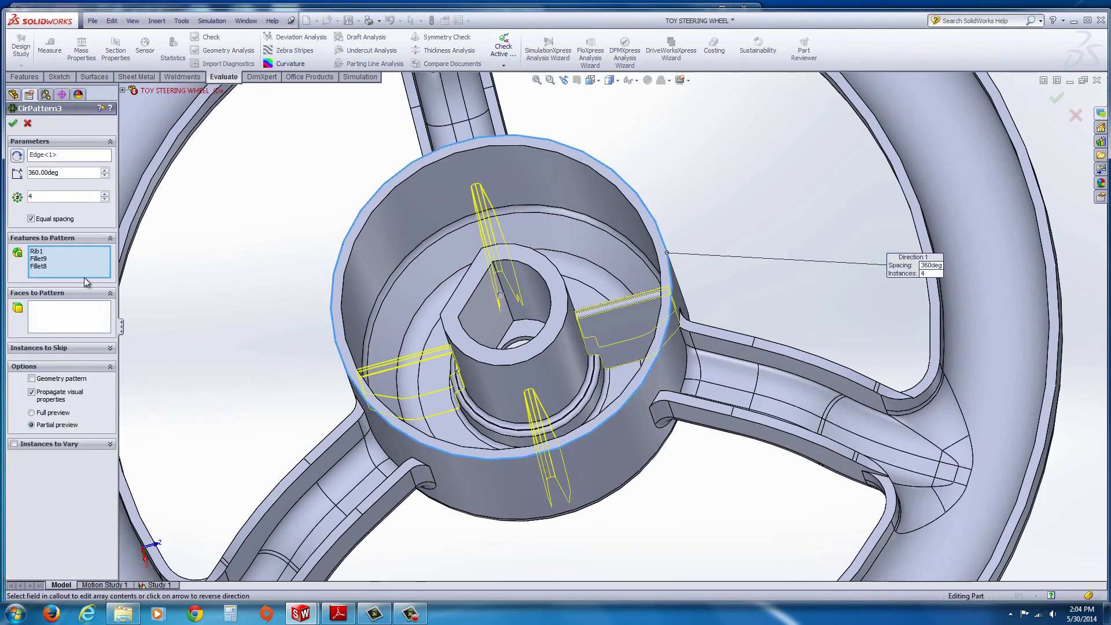
right_click(52, 260)
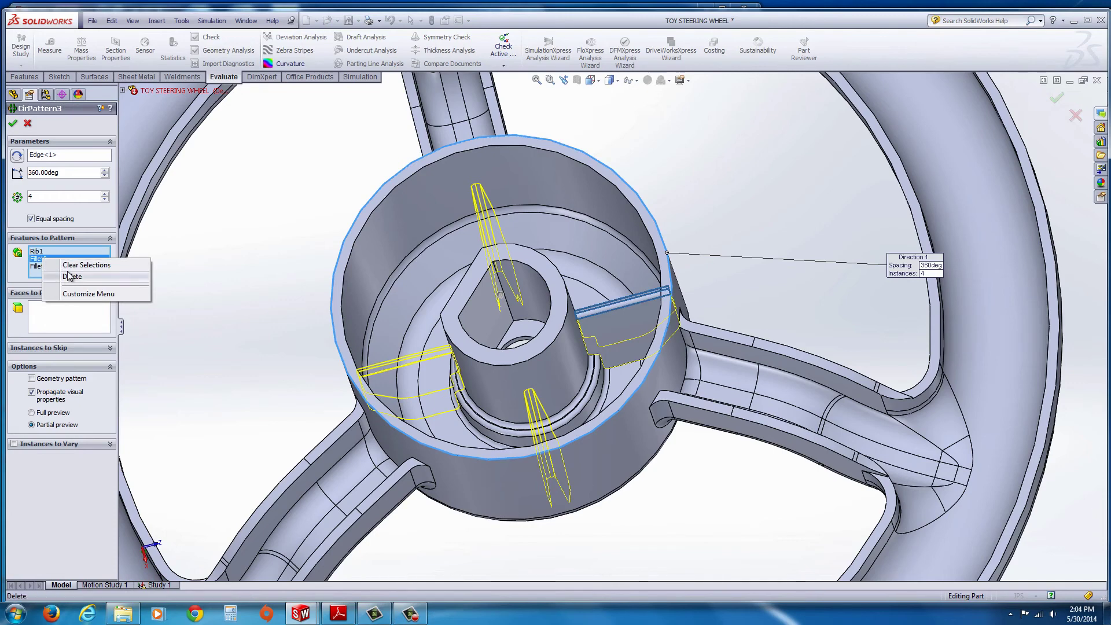
left_click(50, 273)
right_click(40, 261)
left_click(44, 274)
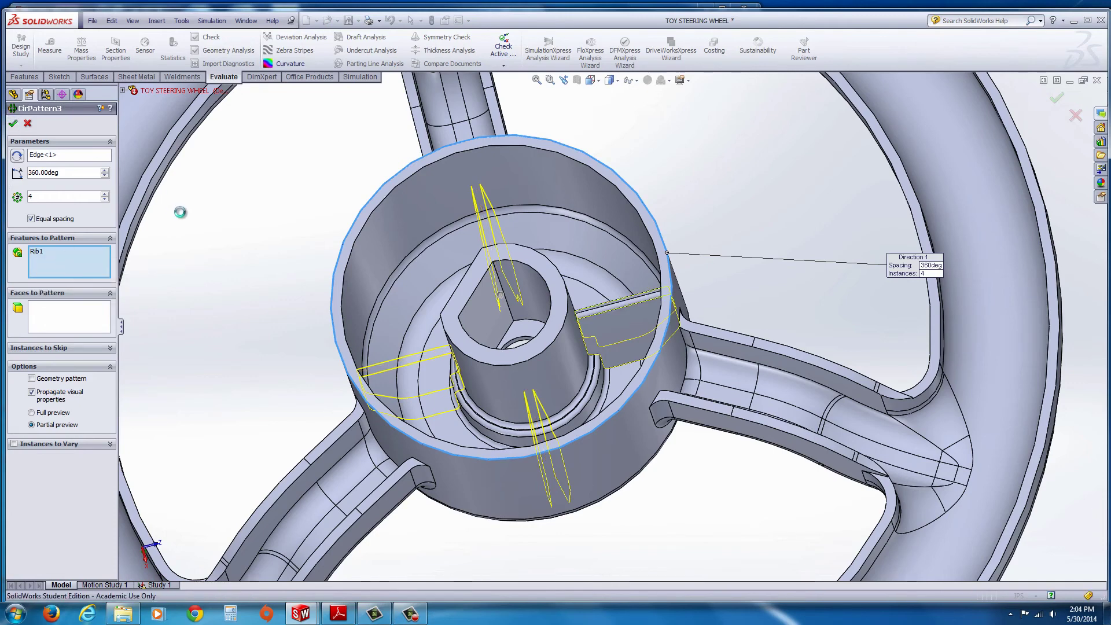
key("f")
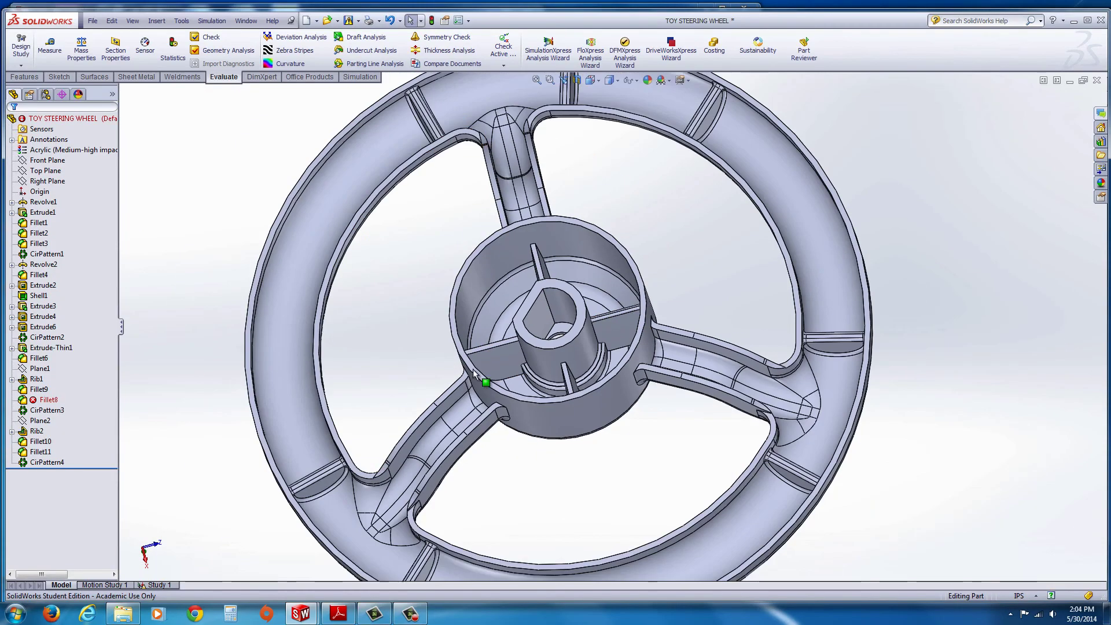
- Delete the failed Fillet8 feature from the hub rib
middle_click_drag(246, 356, 224, 232)
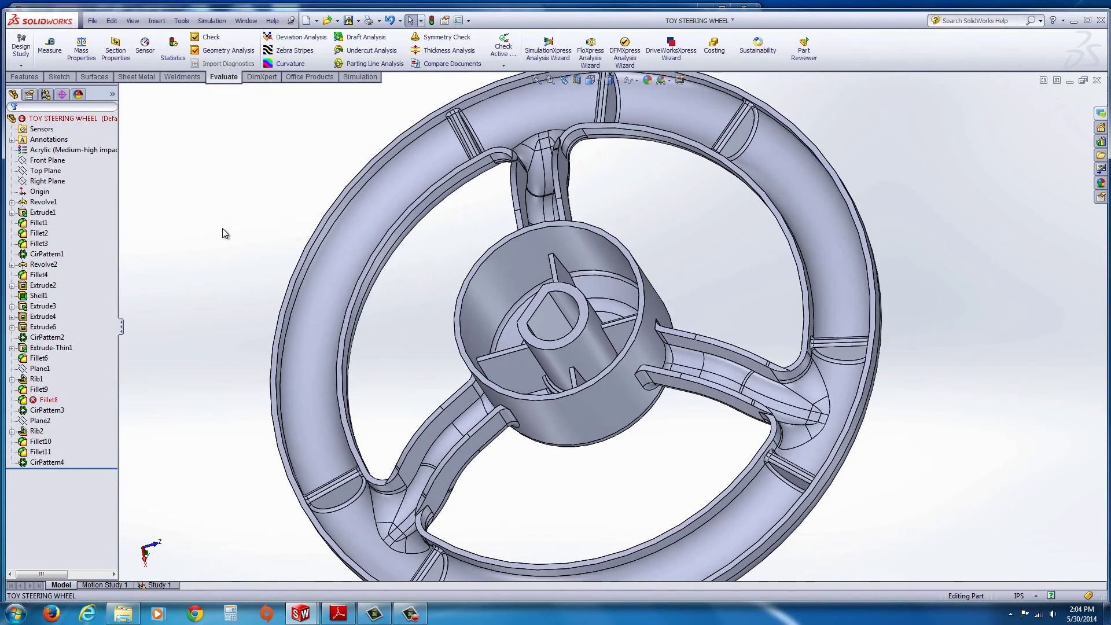
left_click(28, 403)
right_click(26, 405)
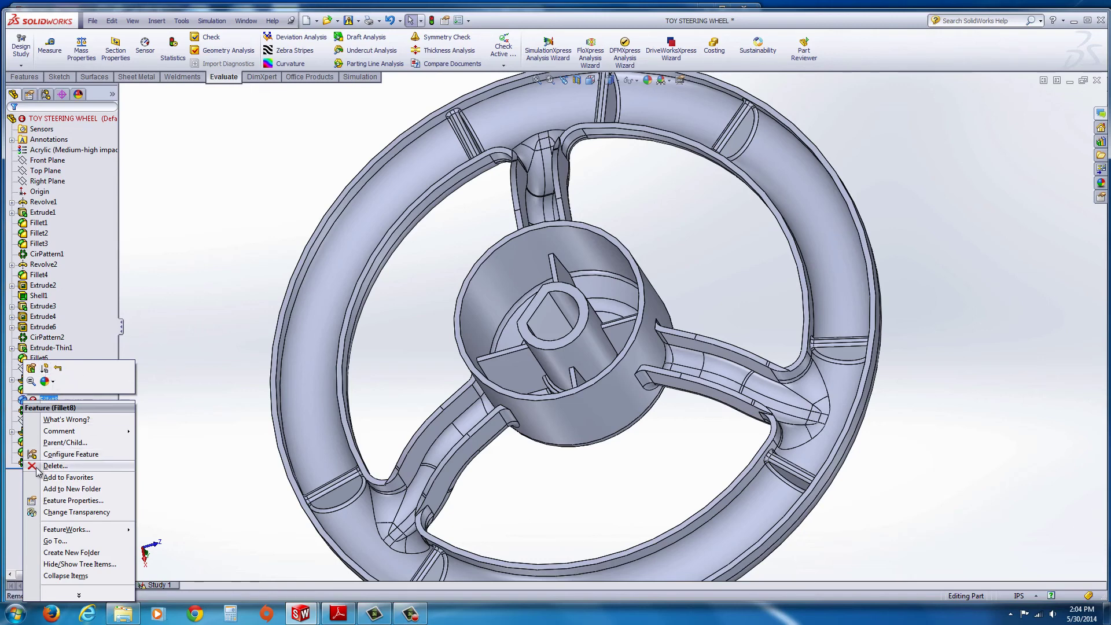
left_click(55, 465)
left_click(713, 235)
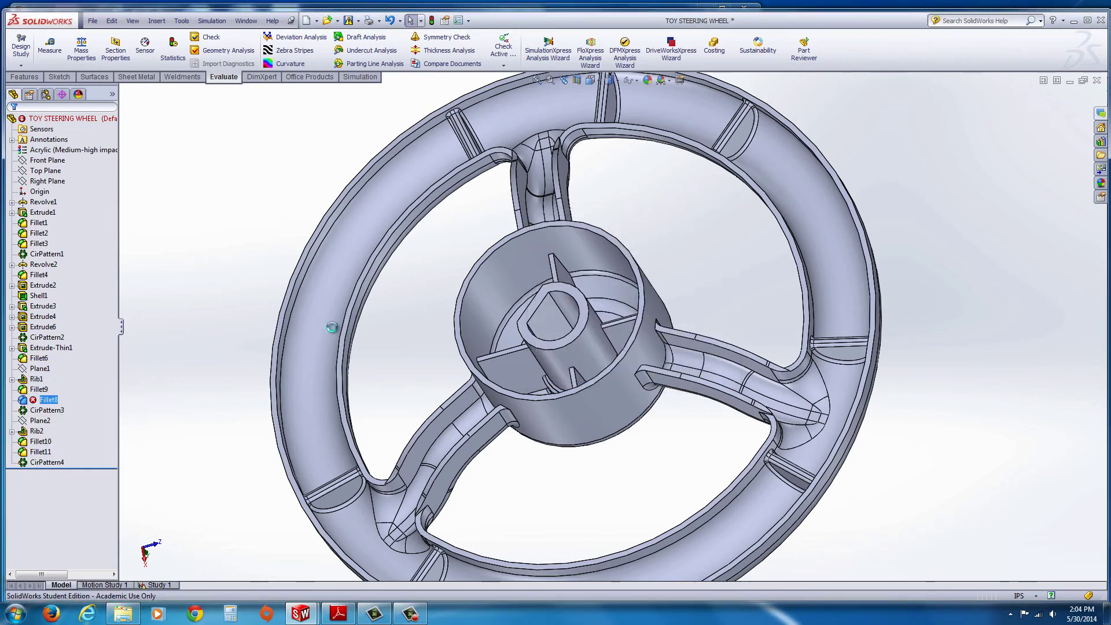
- Inspect the thinned hub ribs from the underside and check the part's mass properties
middle_click_drag(608, 447, 640, 442)
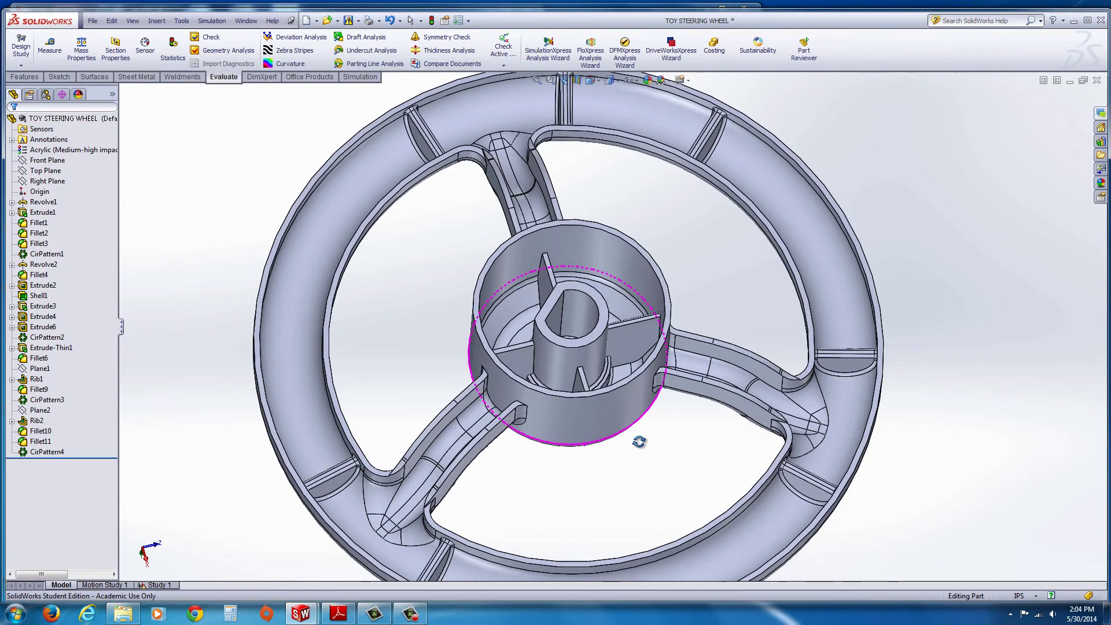
left_click(573, 364)
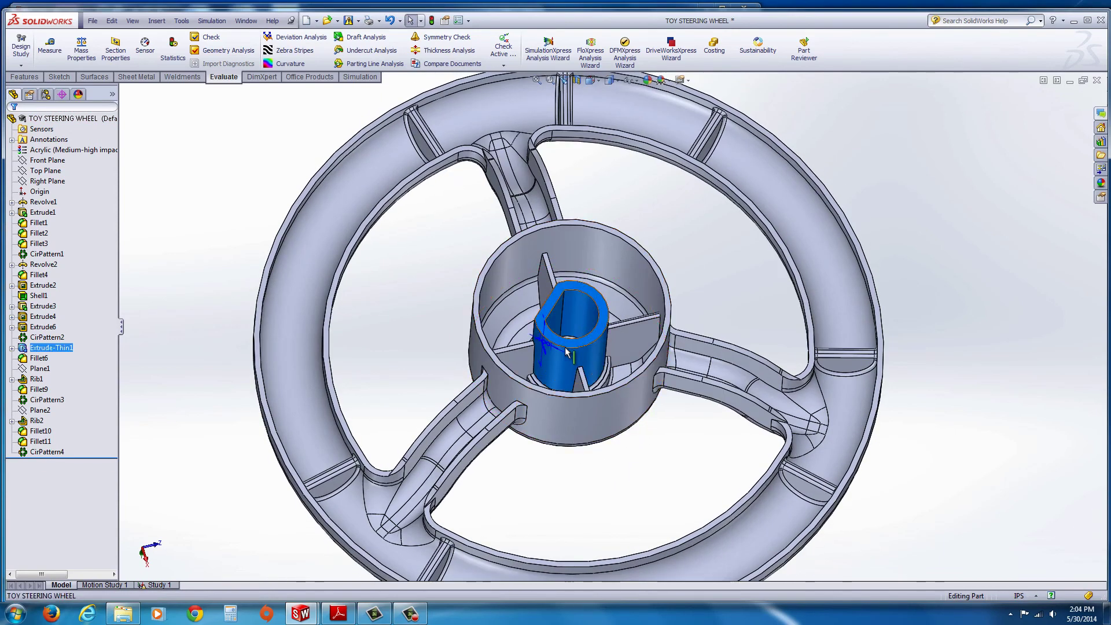
key("Escape")
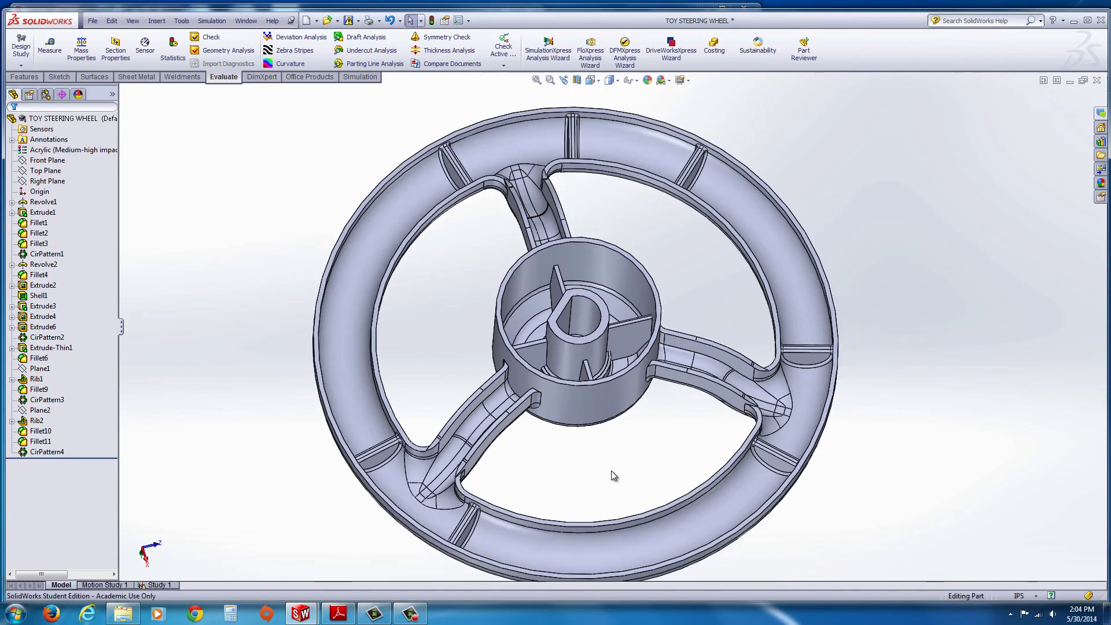
middle_click_drag(612, 476, 466, 255)
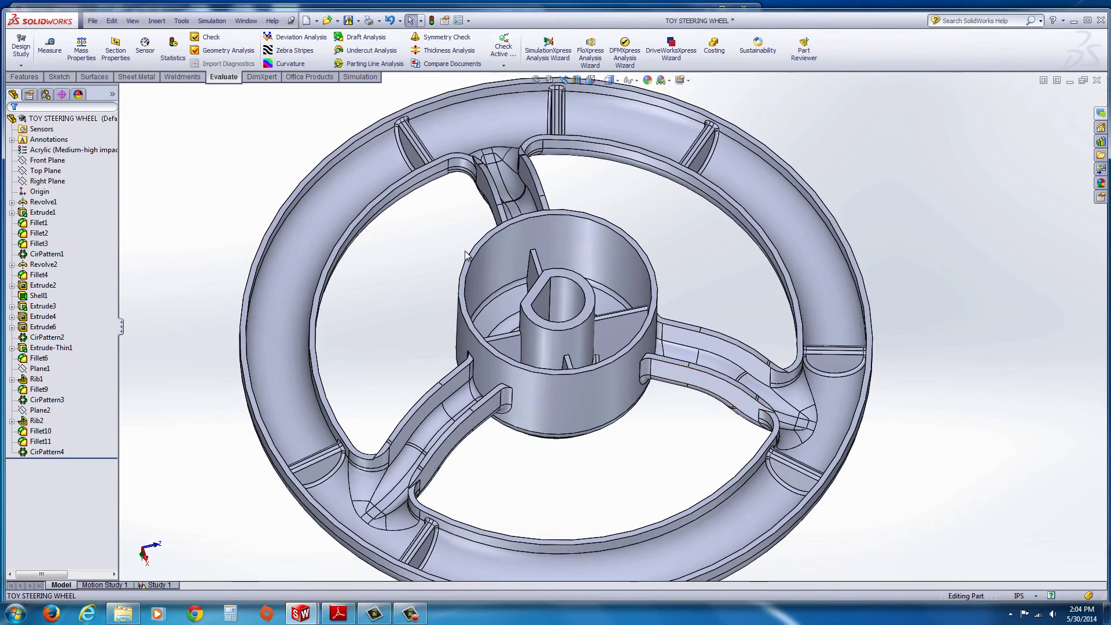
left_click(81, 47)
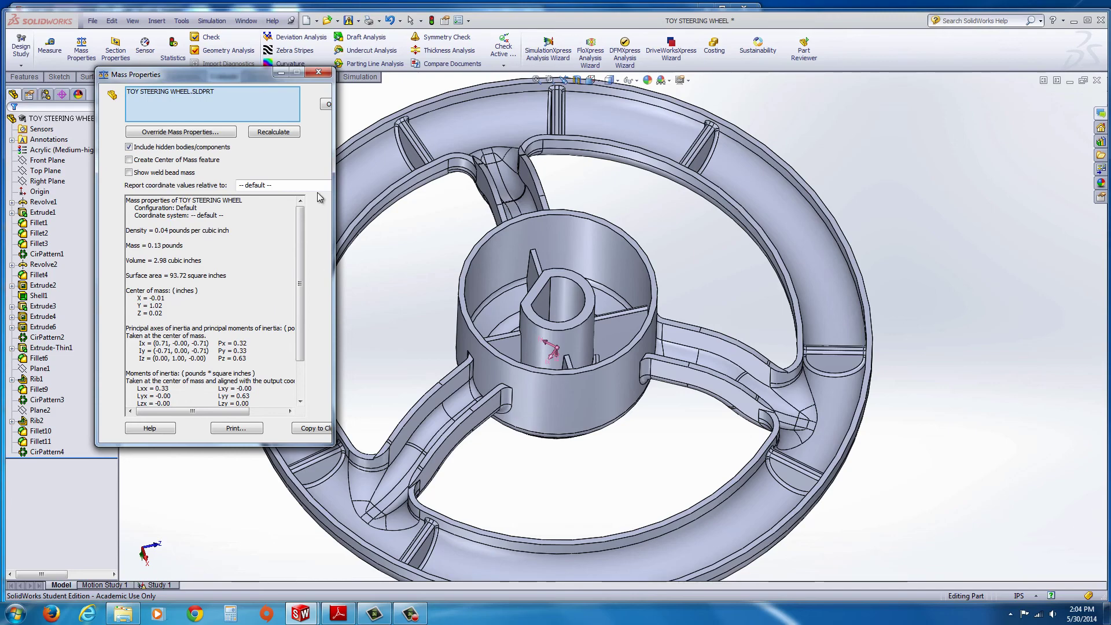
left_click(325, 74)
- Rerun the static simulation Study 1 on the lightened wheel to produce a new von Mises stress plot
middle_click_drag(404, 287, 319, 236)
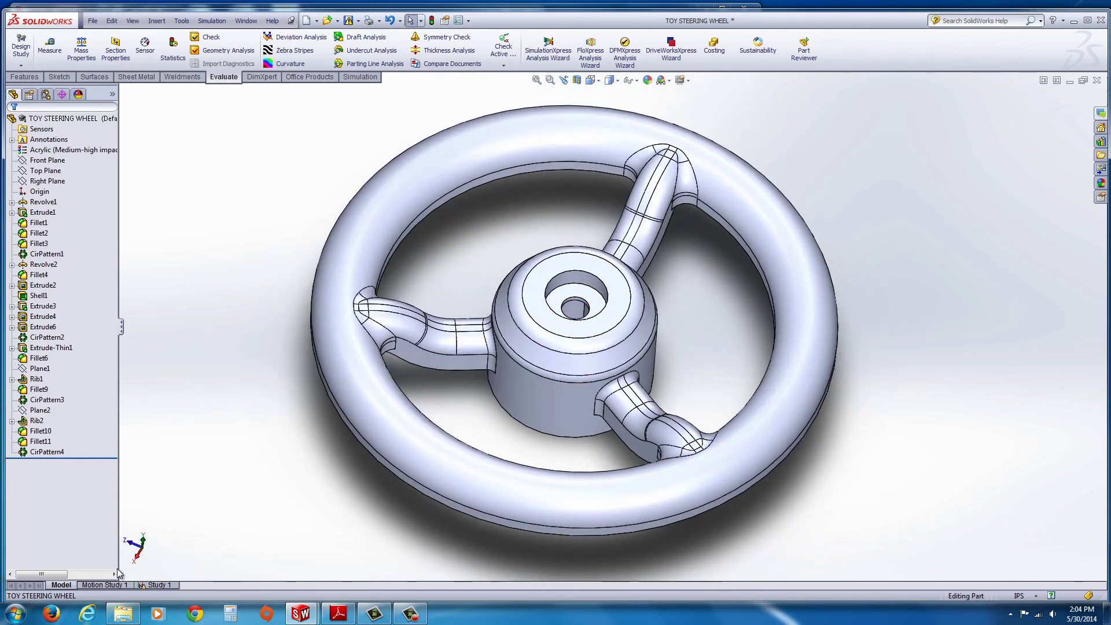
left_click(159, 585)
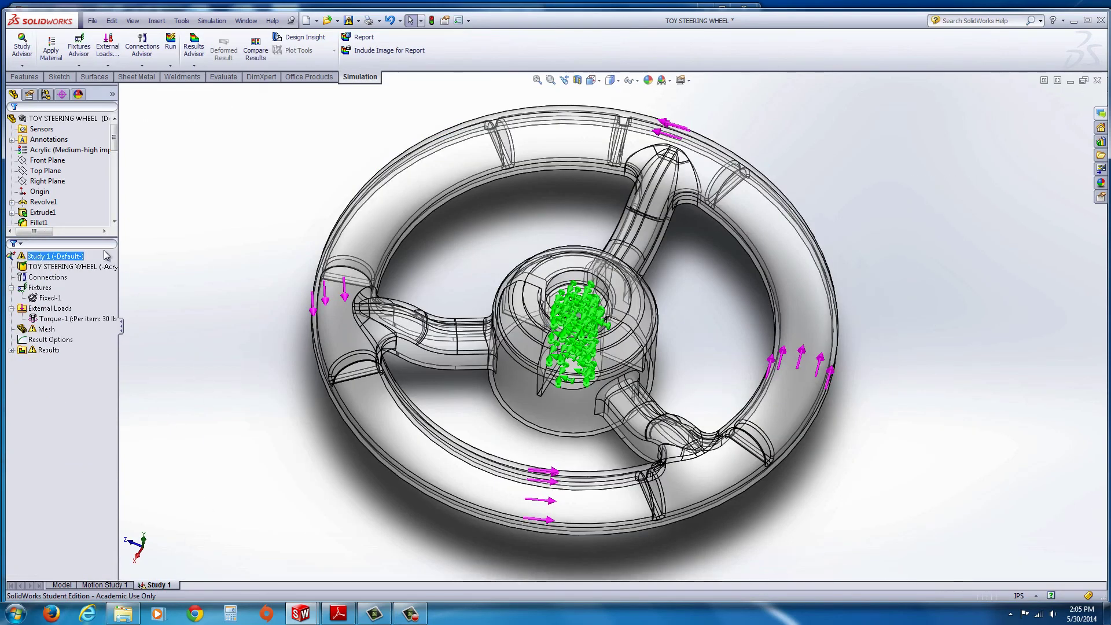
left_click(170, 43)
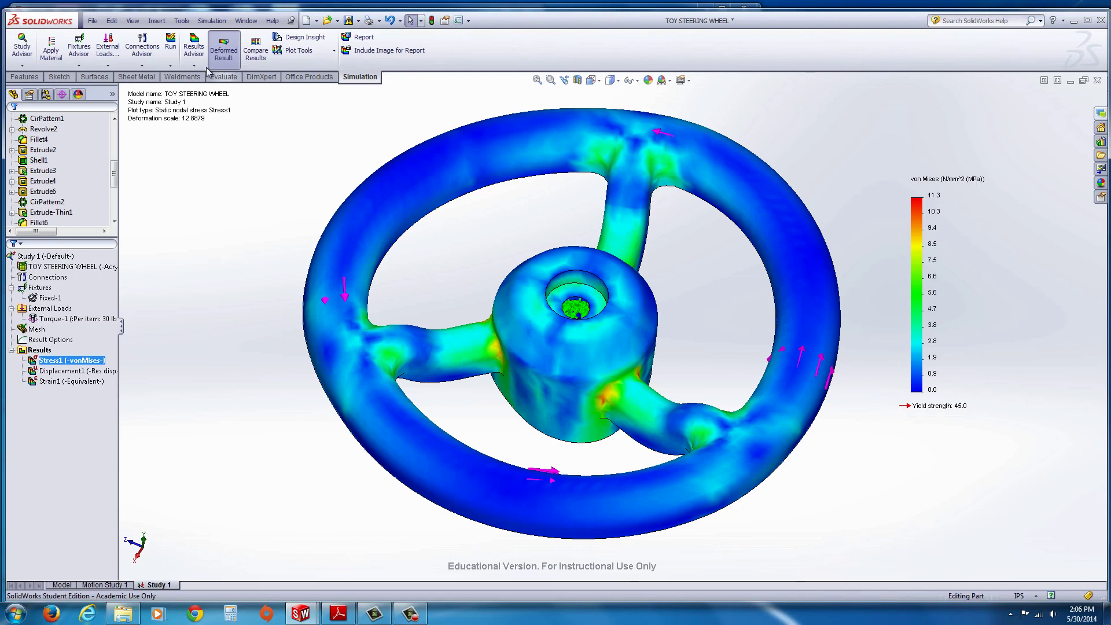
- Check the mass properties again alongside the new stress plot
left_click(222, 76)
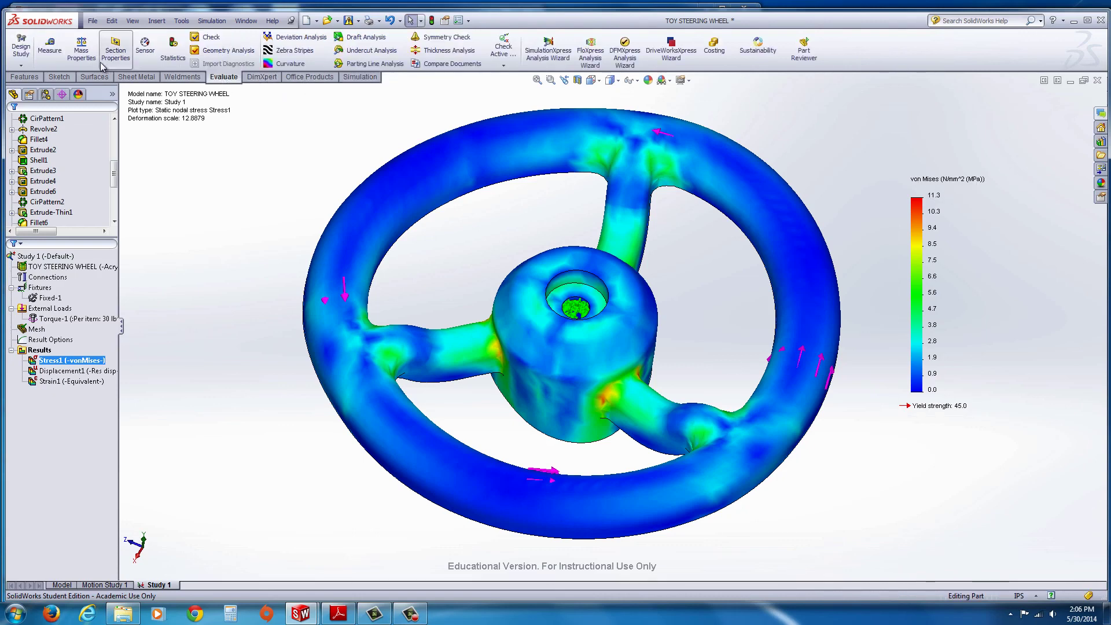
left_click(81, 52)
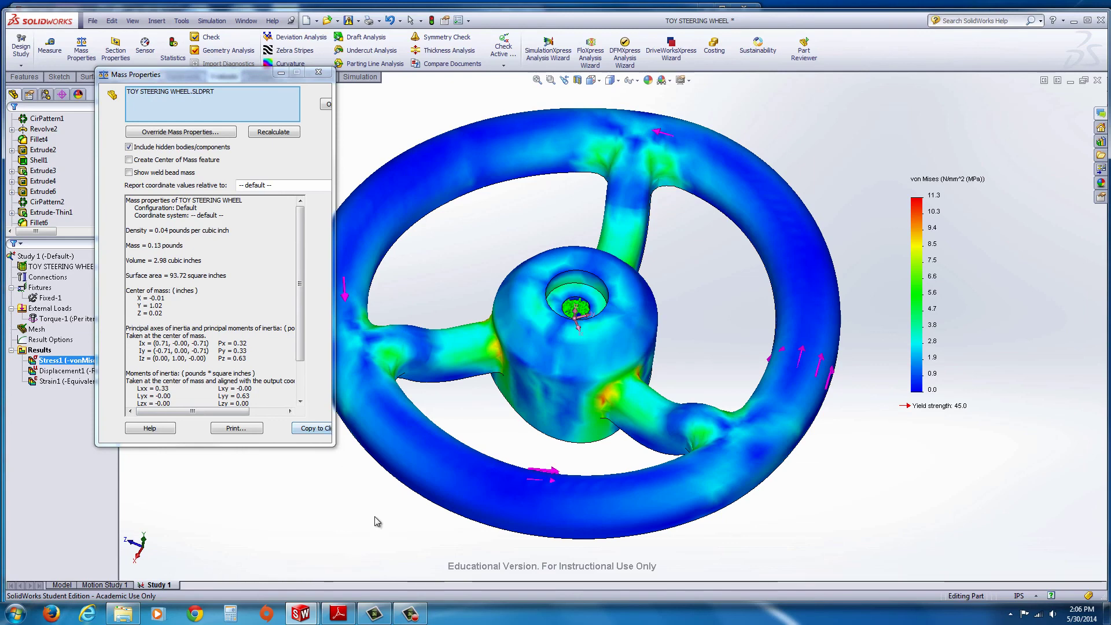
left_click(410, 614)
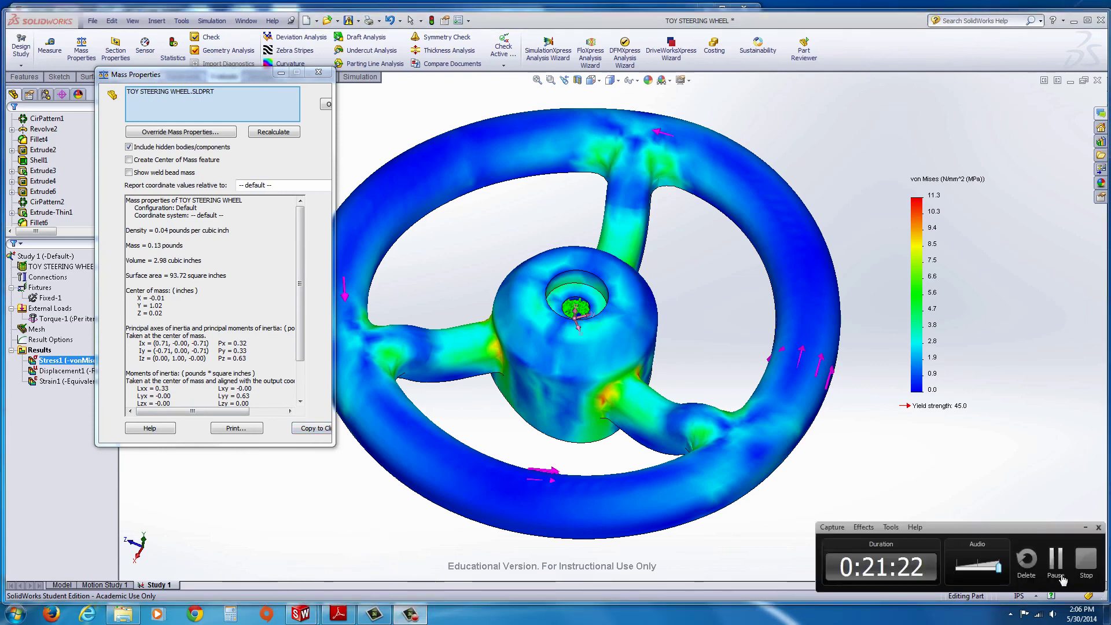